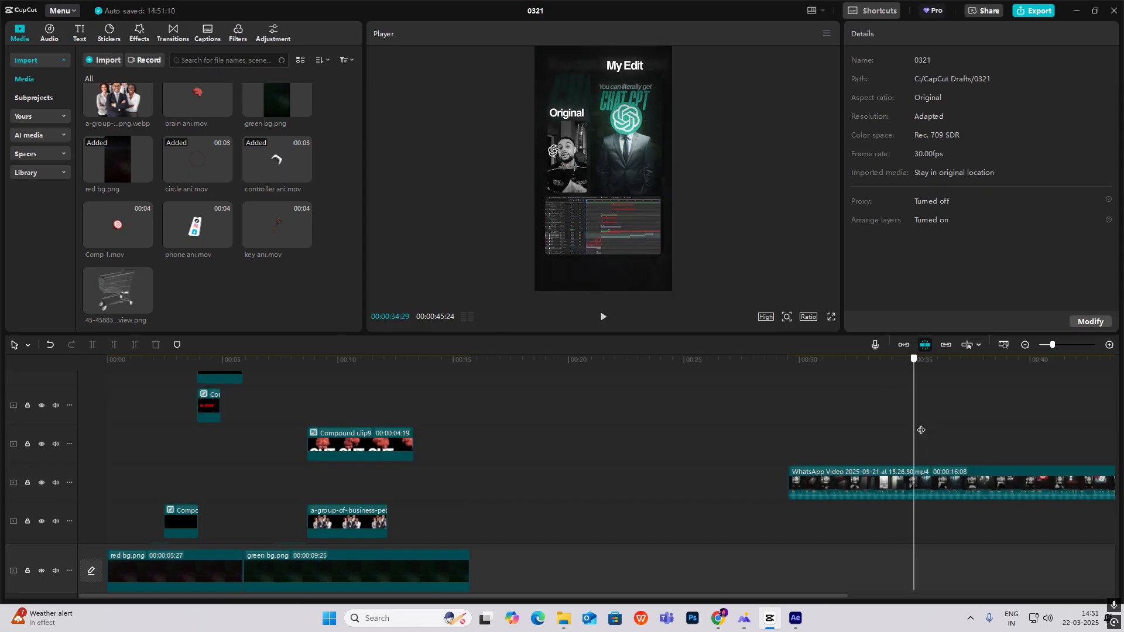
# - Play the reference video around 00:00:39 and examine the enlarged "Who are best people to sell" scene beside the original
pyautogui.click(991, 458)
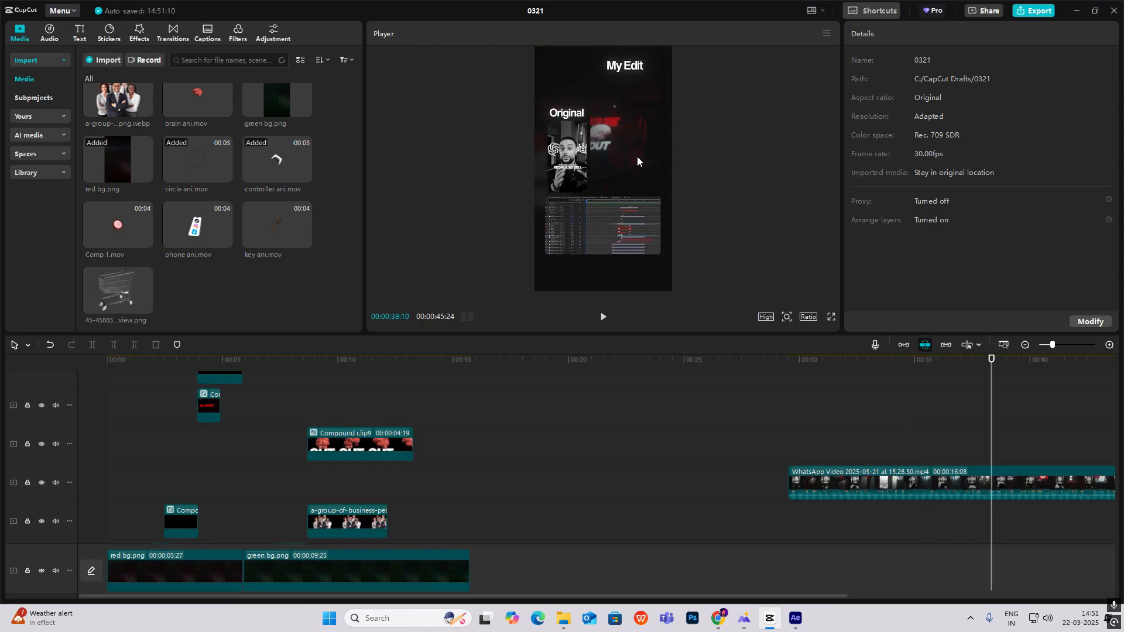
pyautogui.press('space')
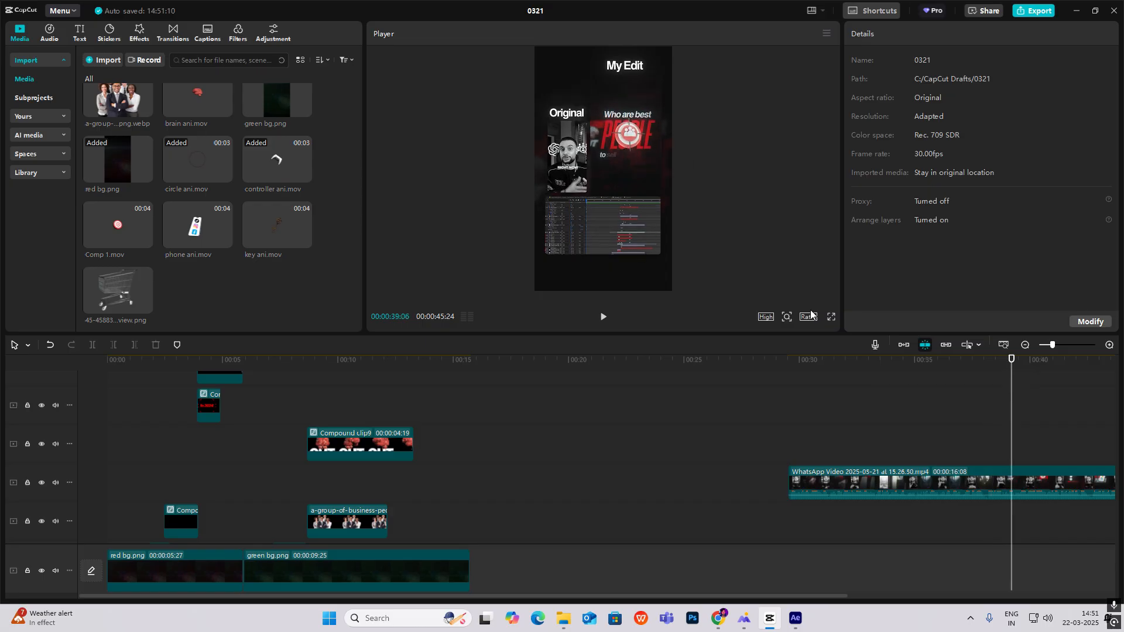
pyautogui.click(787, 317)
pyautogui.moveTo(763, 337); pyautogui.dragTo(795, 338)
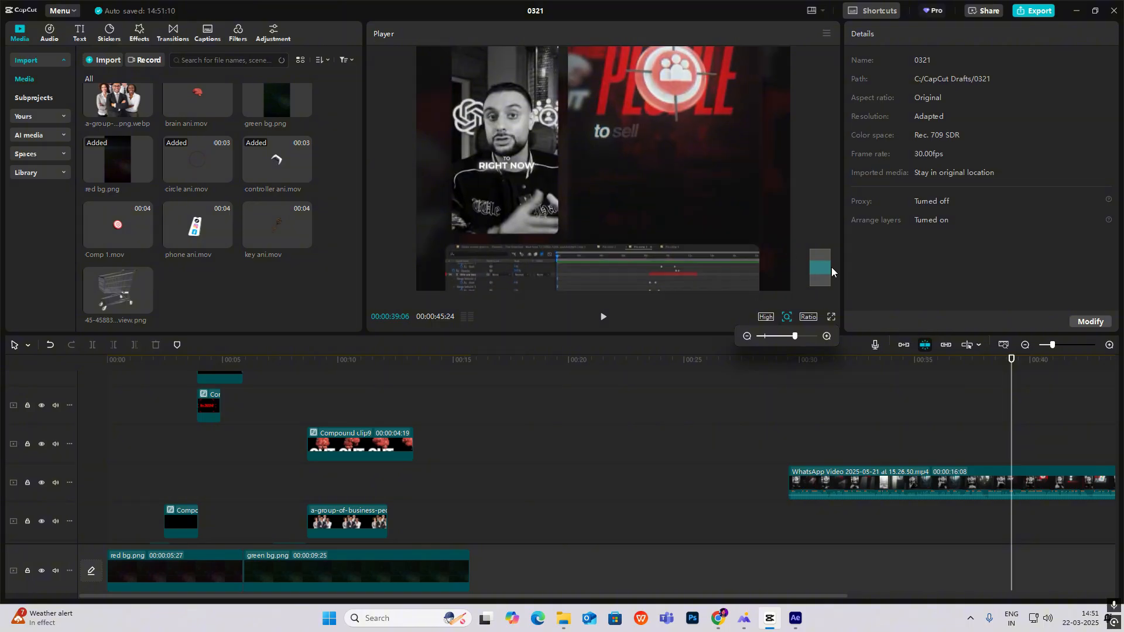
pyautogui.moveTo(820, 271); pyautogui.dragTo(820, 266)
pyautogui.click(786, 317)
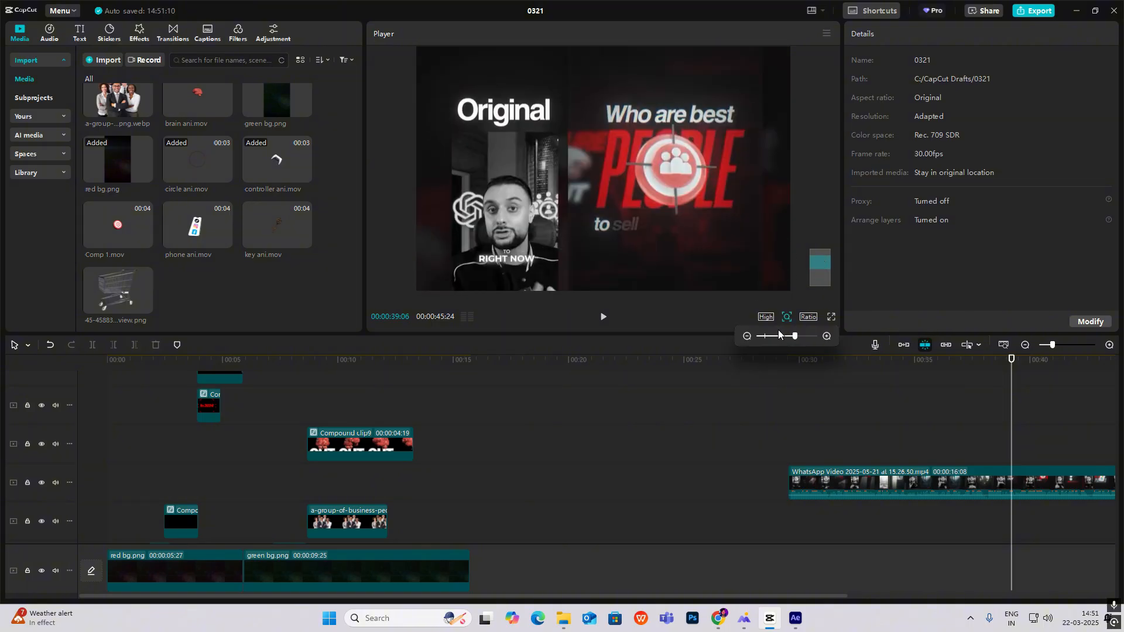
pyautogui.moveTo(795, 337); pyautogui.dragTo(780, 338)
# - Add a transform keyframe to the FIGURE OUT compound clip at 00:00:10:20
pyautogui.moveTo(1012, 434); pyautogui.dragTo(379, 436)
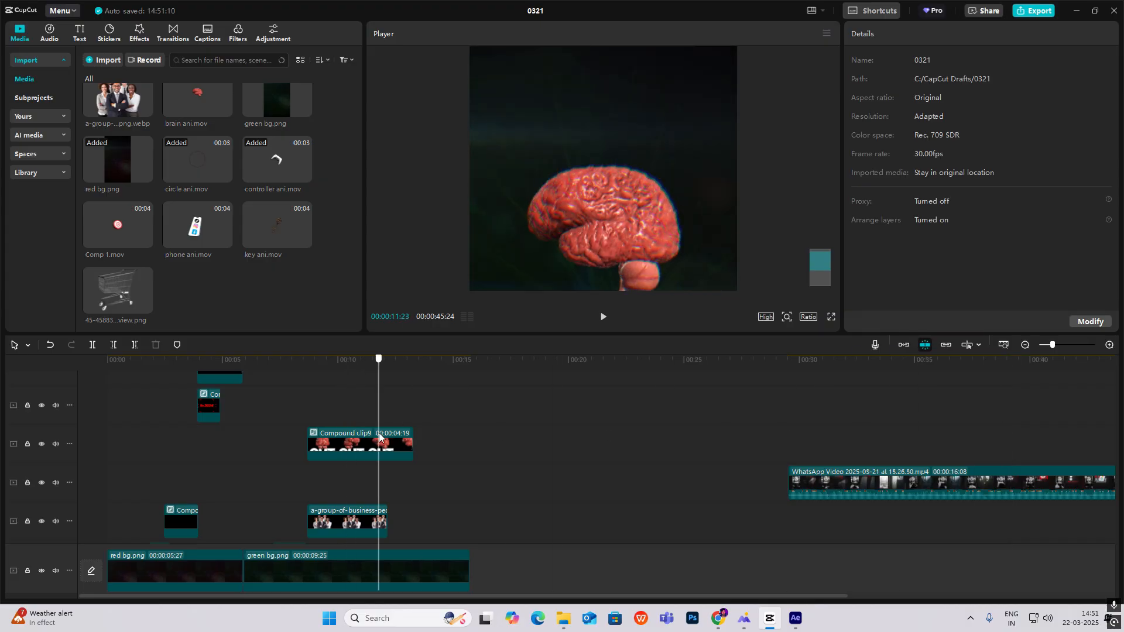
pyautogui.click(787, 317)
pyautogui.moveTo(785, 337); pyautogui.dragTo(765, 337)
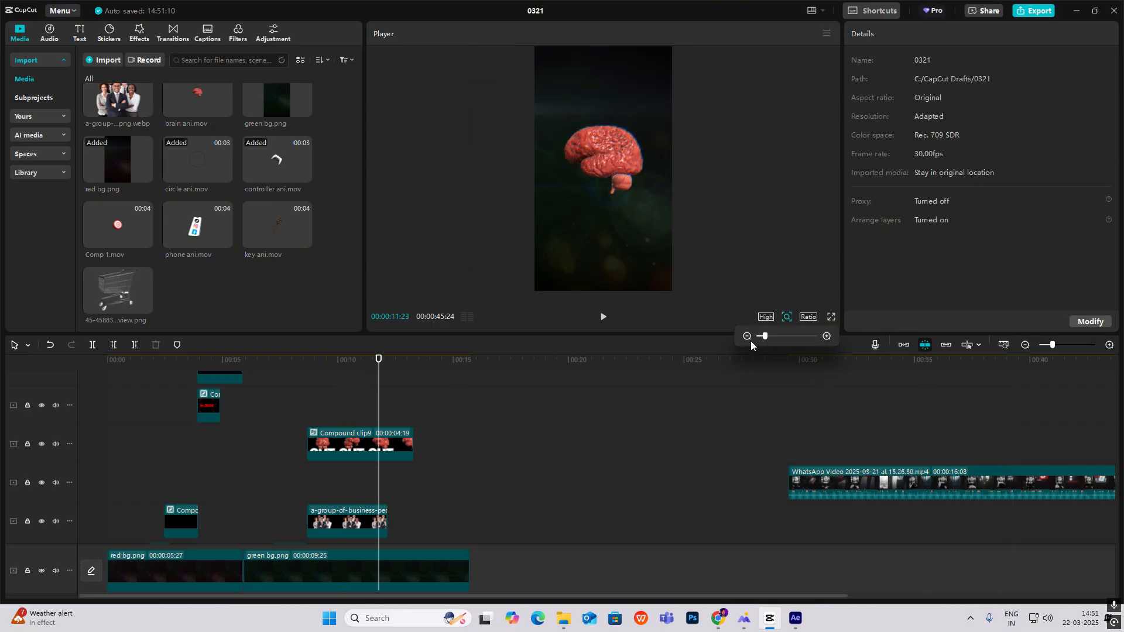
pyautogui.moveTo(381, 409); pyautogui.dragTo(353, 419)
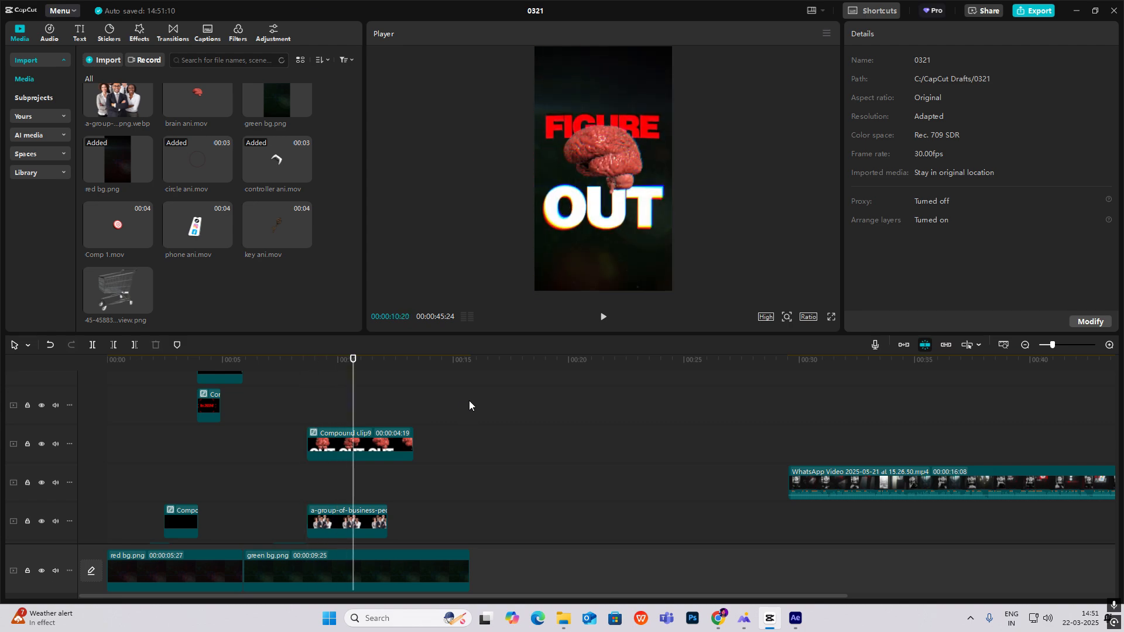
pyautogui.scroll(-2, 468, 402)
pyautogui.click(375, 416)
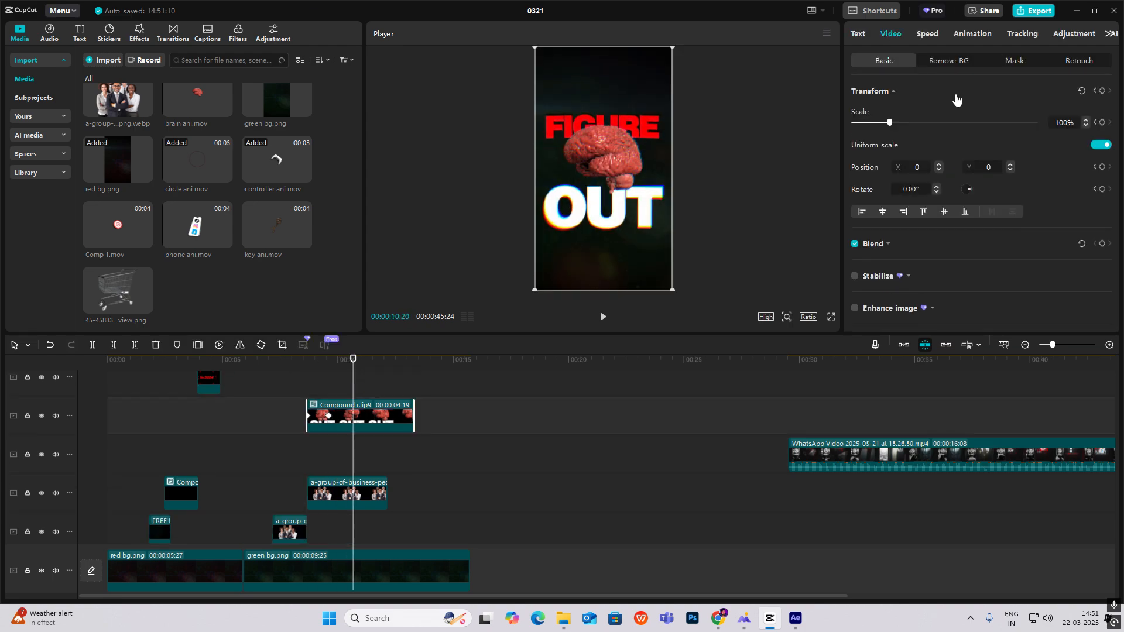
pyautogui.click(1101, 91)
# - At 00:00:11:12, shrink the FIGURE OUT clip to about 59% and move it to about X -630, Y 60
pyautogui.moveTo(355, 390)
pyautogui.mouseDown()
pyautogui.moveTo(384, 393)
pyautogui.moveTo(369, 393)
pyautogui.mouseUp()
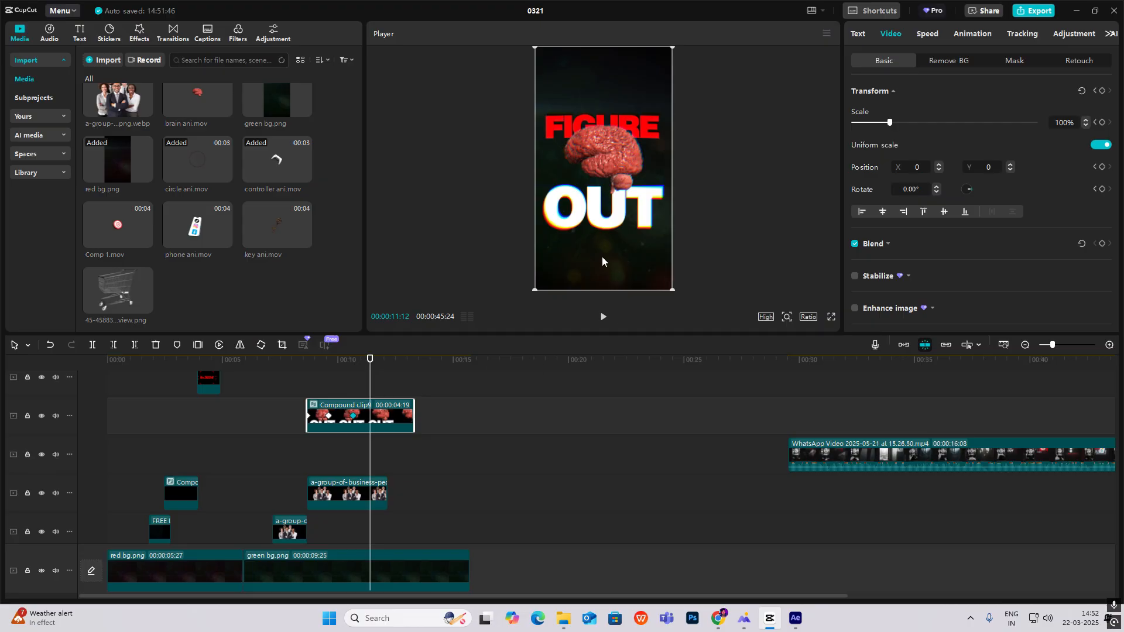
pyautogui.moveTo(673, 47); pyautogui.dragTo(651, 84)
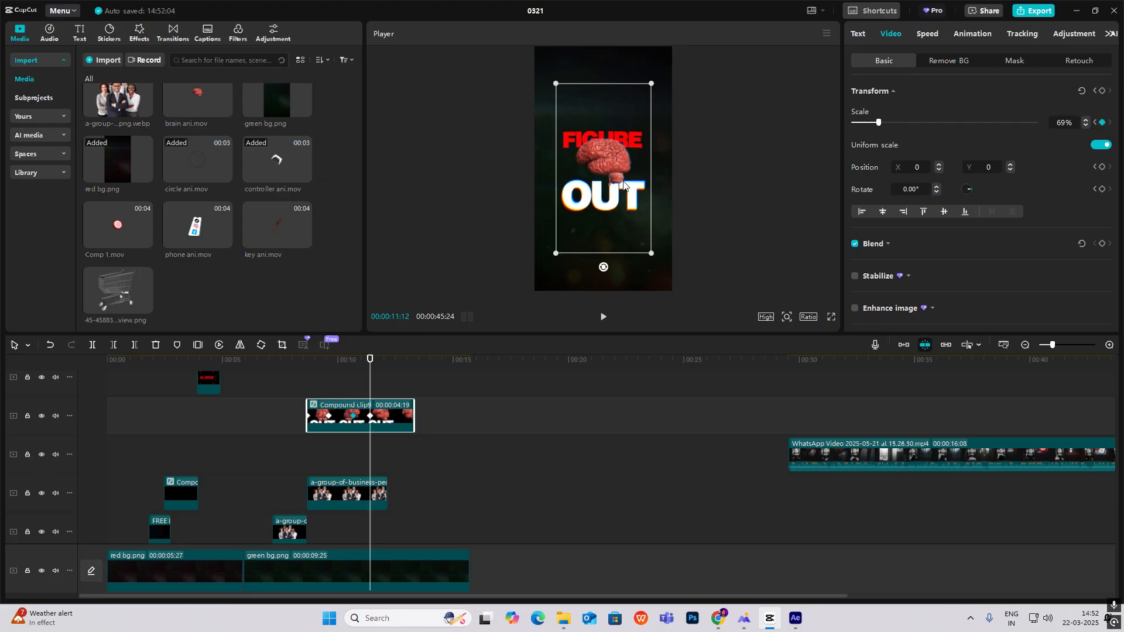
pyautogui.moveTo(607, 182); pyautogui.dragTo(583, 182)
pyautogui.moveTo(627, 254); pyautogui.dragTo(590, 204)
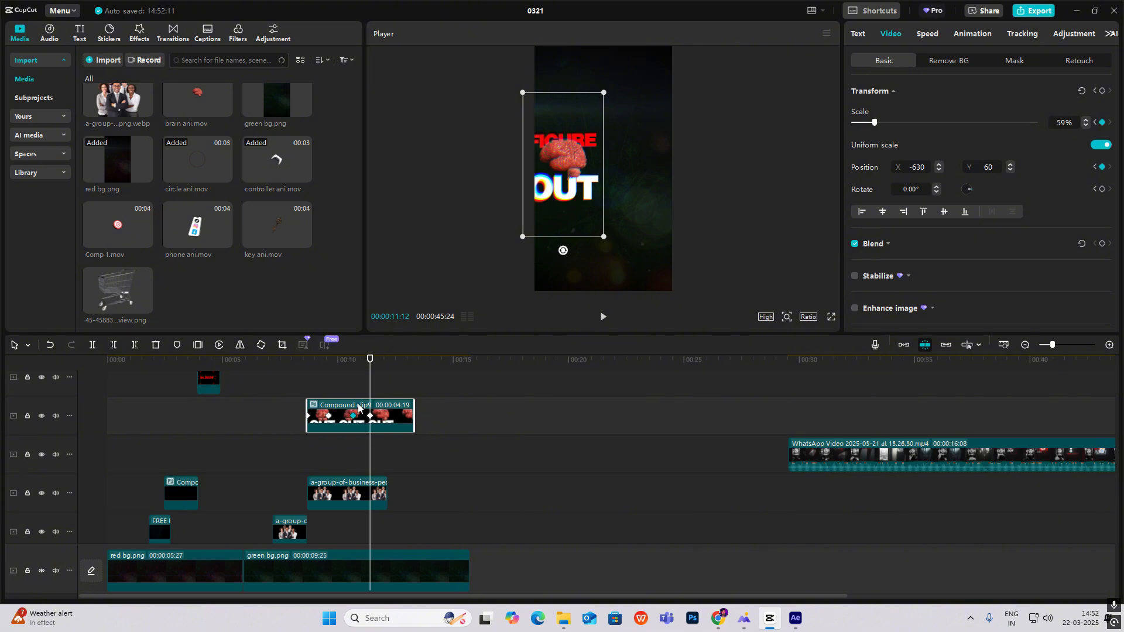
pyautogui.moveTo(356, 392); pyautogui.dragTo(369, 399)
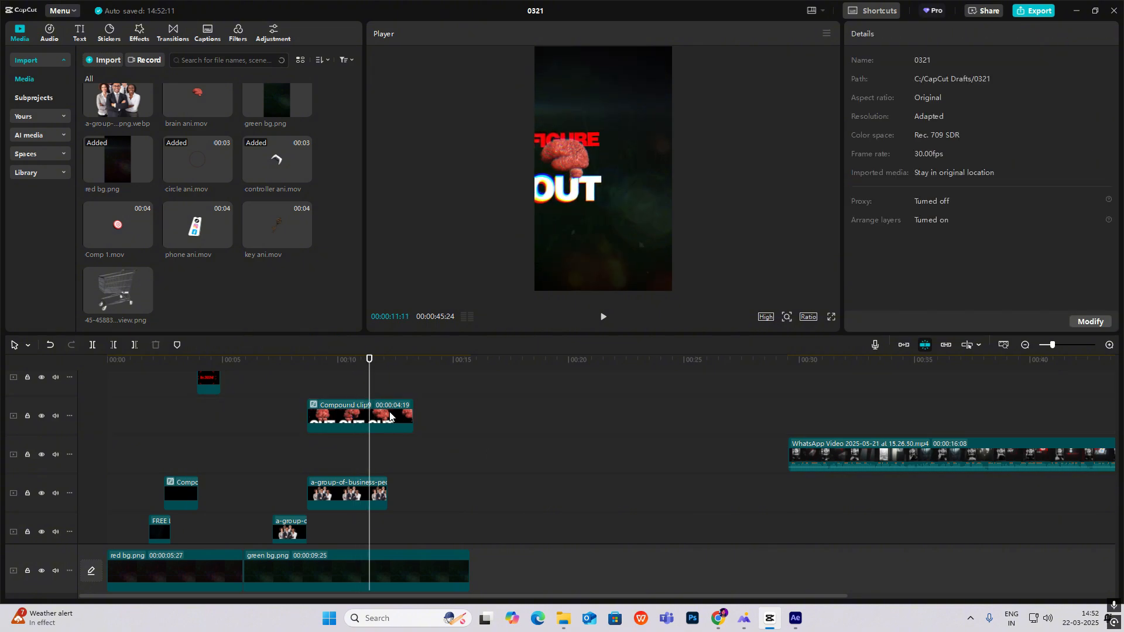
# - Apply the Cubic Out preset curve to the FIGURE OUT clip's scale between its last two keyframes
pyautogui.click(390, 416)
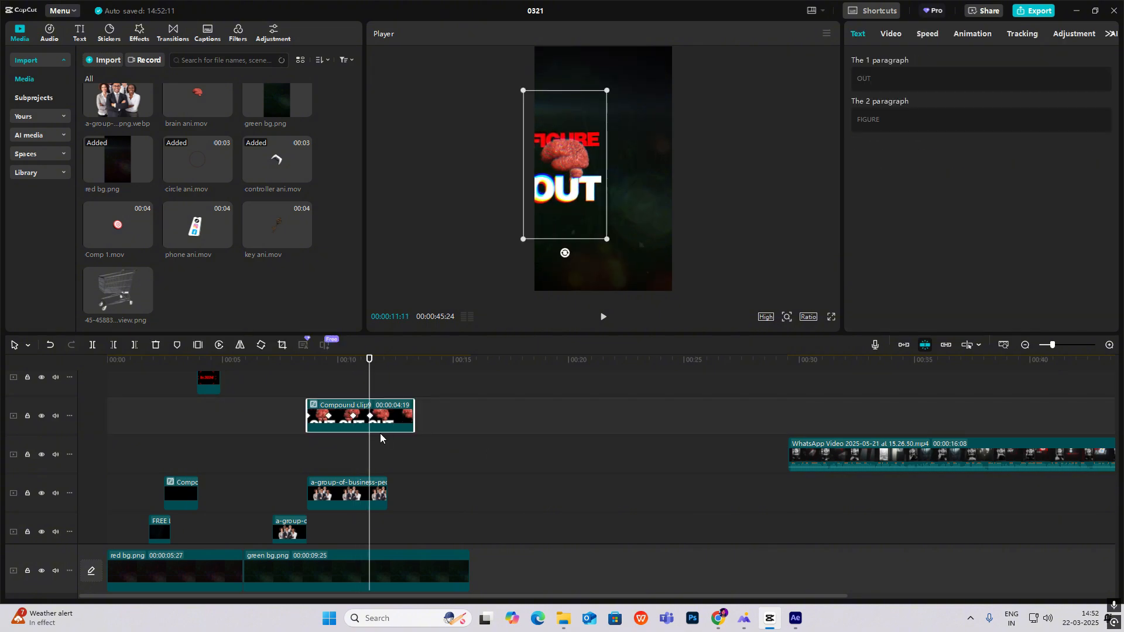
pyautogui.click(384, 430)
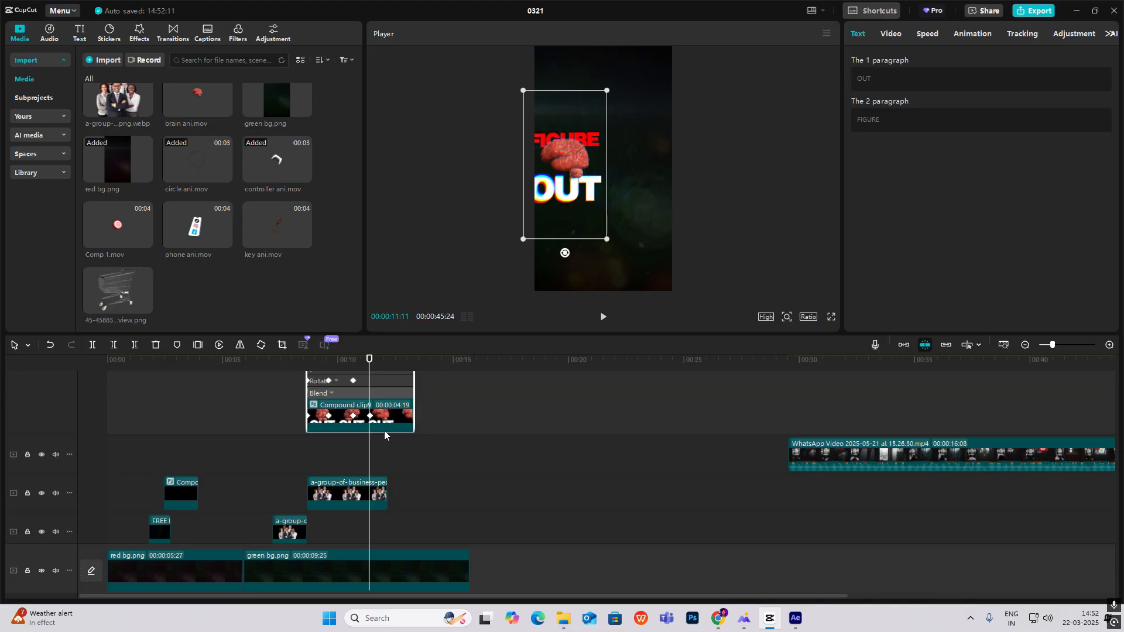
pyautogui.click(1108, 346)
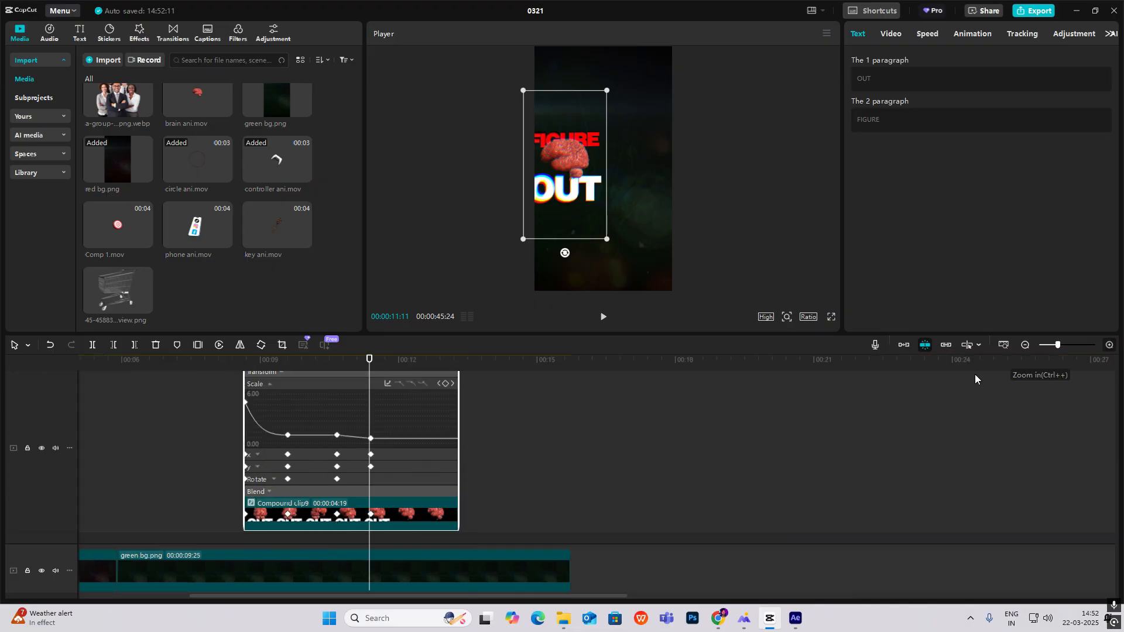
pyautogui.click(350, 436)
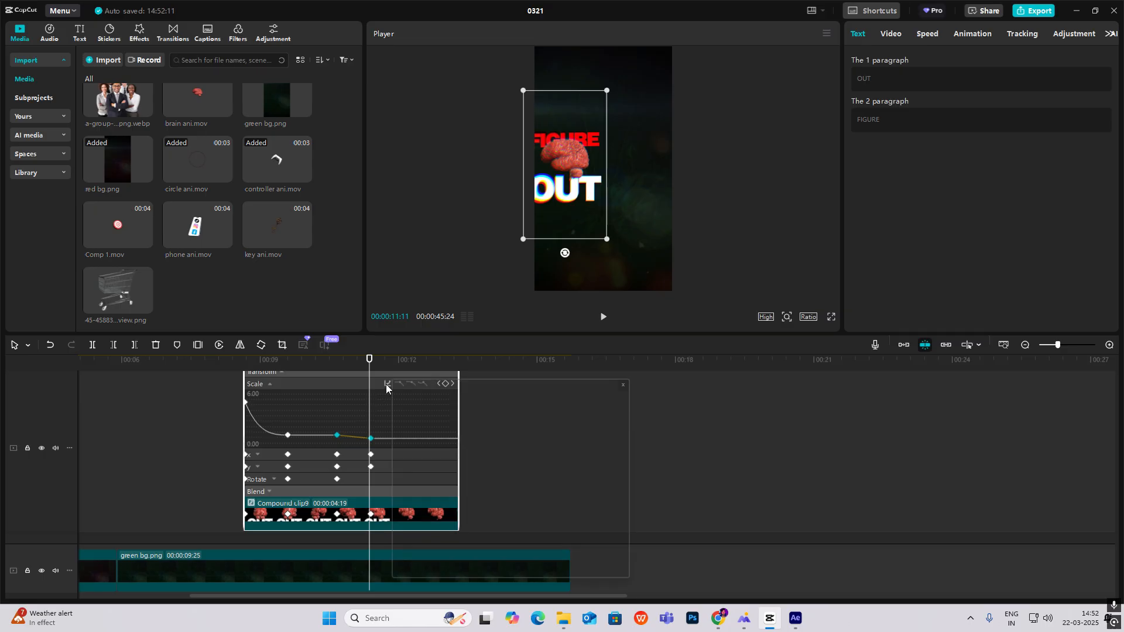
pyautogui.click(387, 383)
pyautogui.click(461, 480)
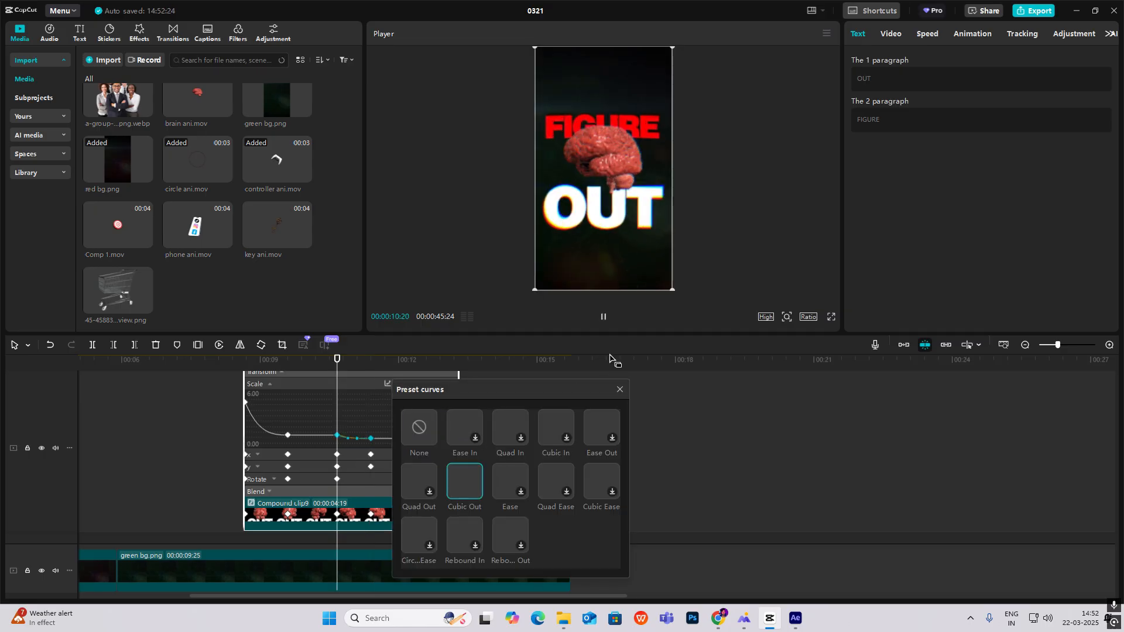
pyautogui.click(620, 389)
# - Apply the Cubic Out preset curve to the FIGURE OUT clip's X position between its last two keyframes
pyautogui.click(343, 455)
pyautogui.click(355, 432)
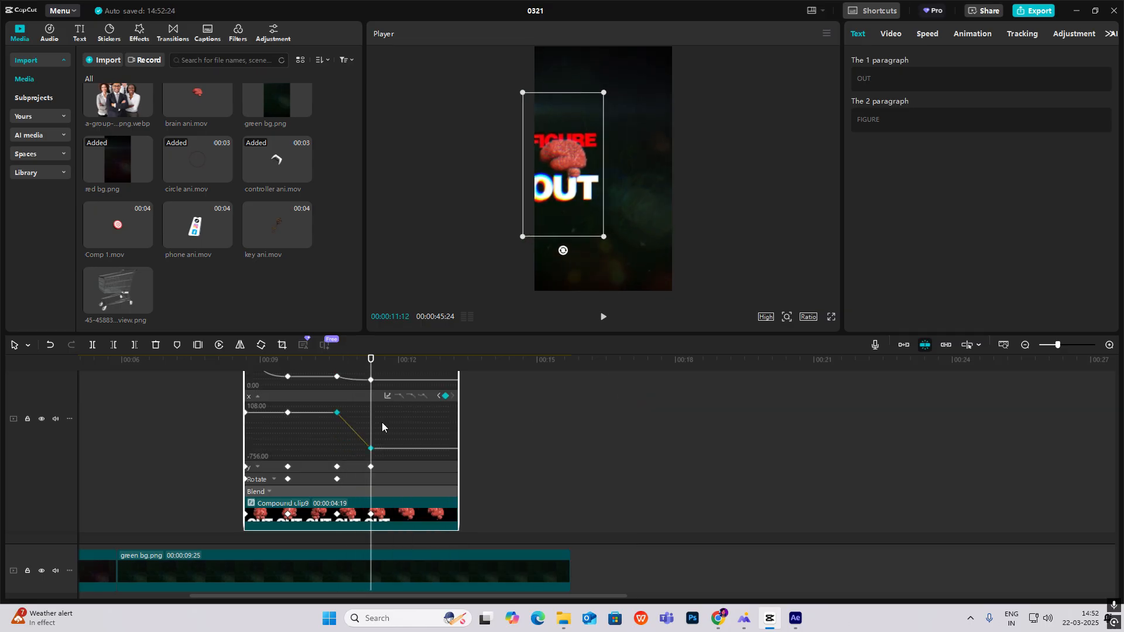
pyautogui.click(387, 397)
pyautogui.click(467, 494)
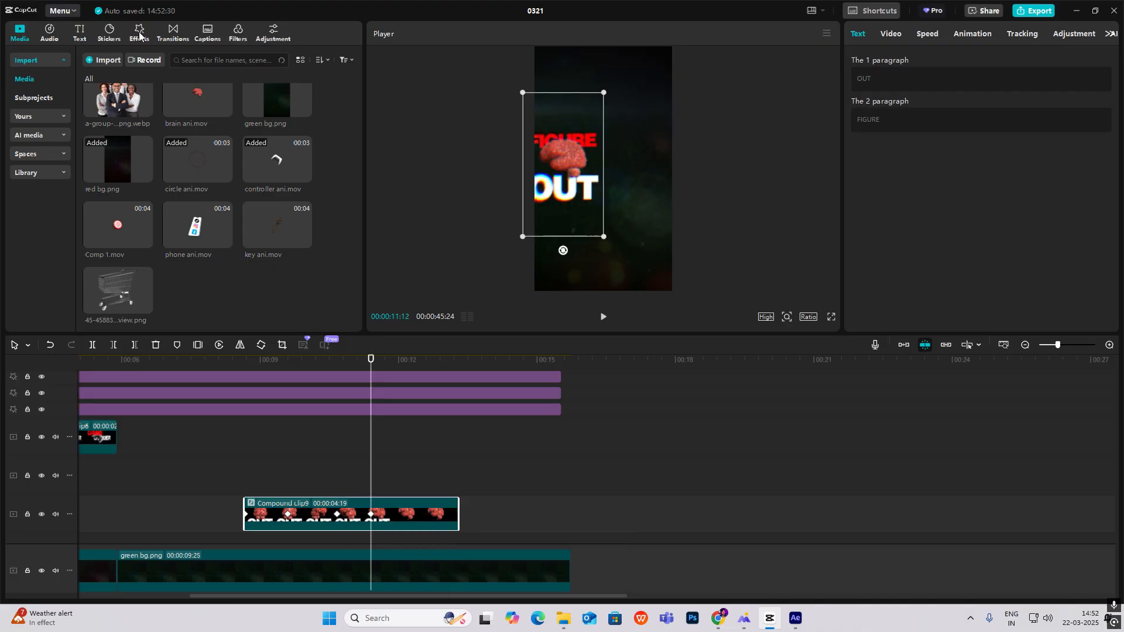
# - Search the video effects for "BLUR" and place a Blur effect above the FIGURE OUT clip
pyautogui.click(139, 34)
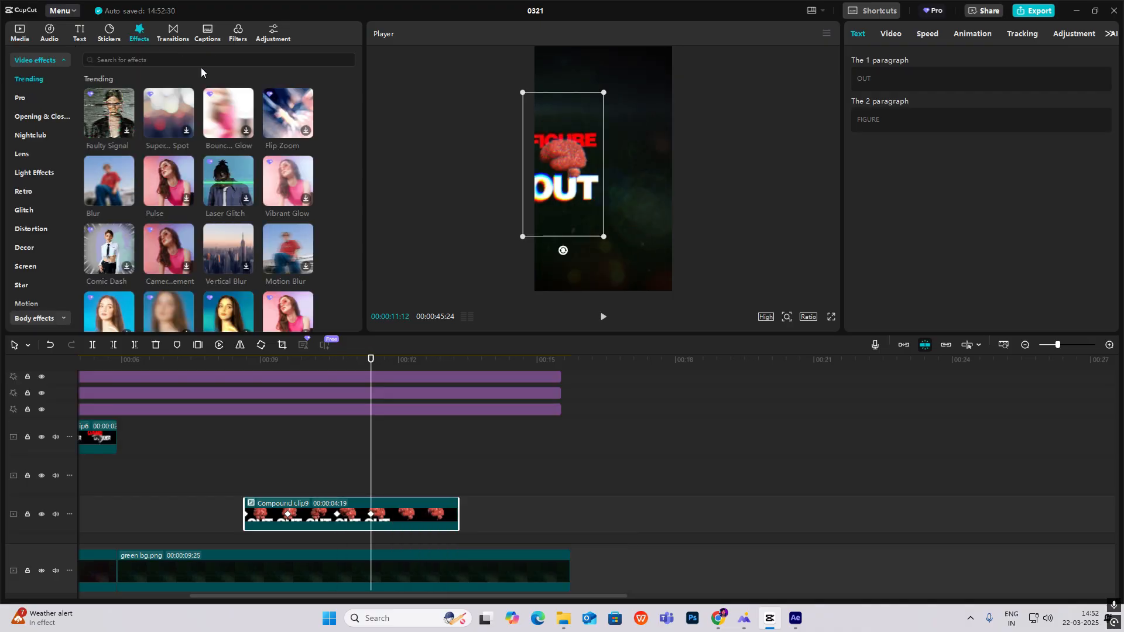
pyautogui.click(137, 60)
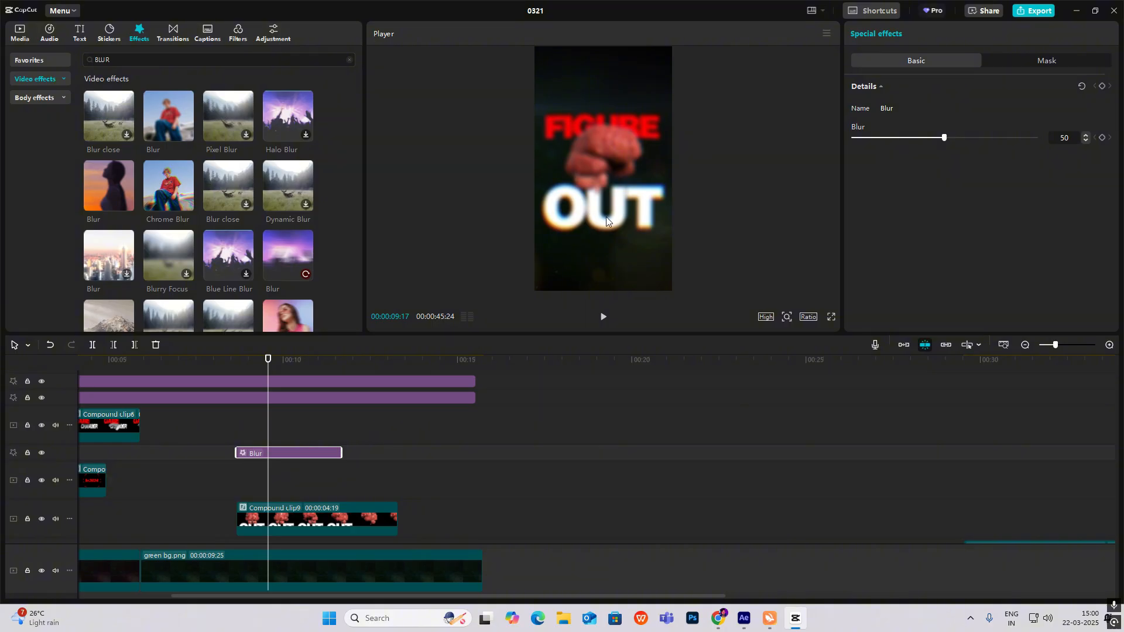
pyautogui.click(287, 475)
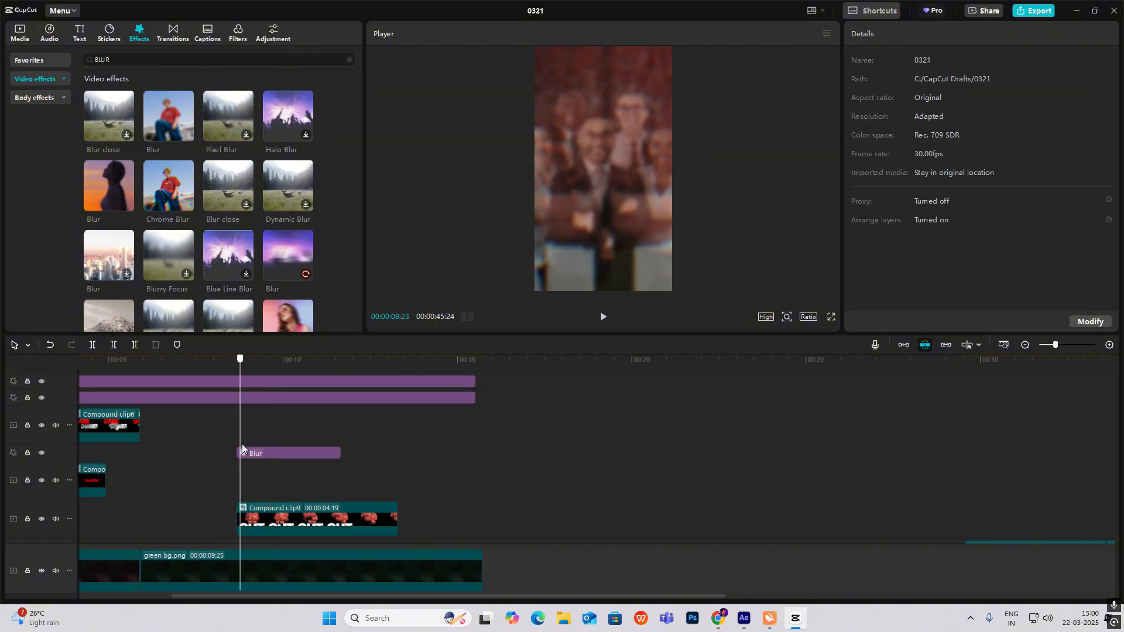
# - Move the Blur effect so it starts at the FIGURE OUT clip's keyframe at 00:00:10:20
pyautogui.click(296, 521)
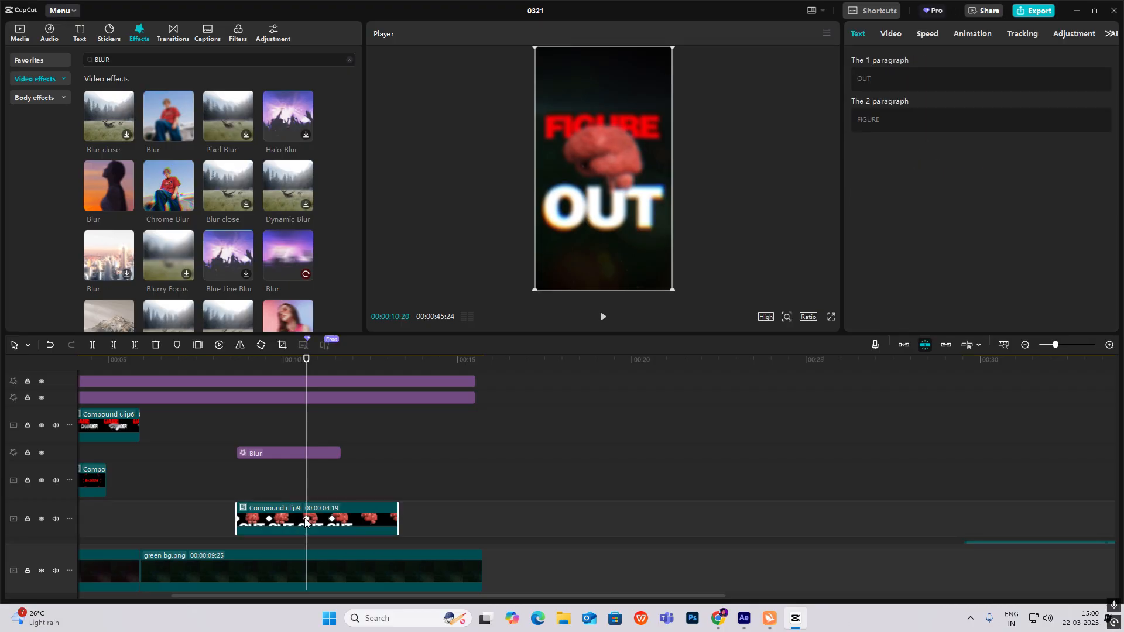
pyautogui.moveTo(262, 452); pyautogui.dragTo(332, 472)
pyautogui.click(324, 518)
pyautogui.click(316, 457)
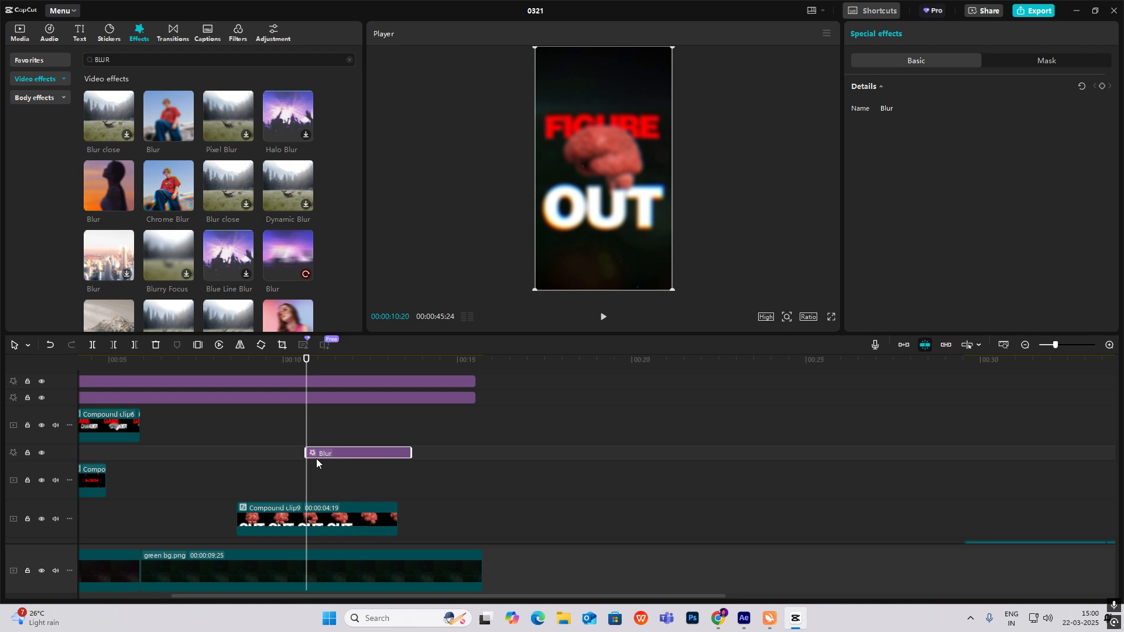
# - Add keyframes to the Blur effect at 00:00:10:20 and 00:00:11:12, matching the FIGURE OUT clip's movement
pyautogui.click(1103, 91)
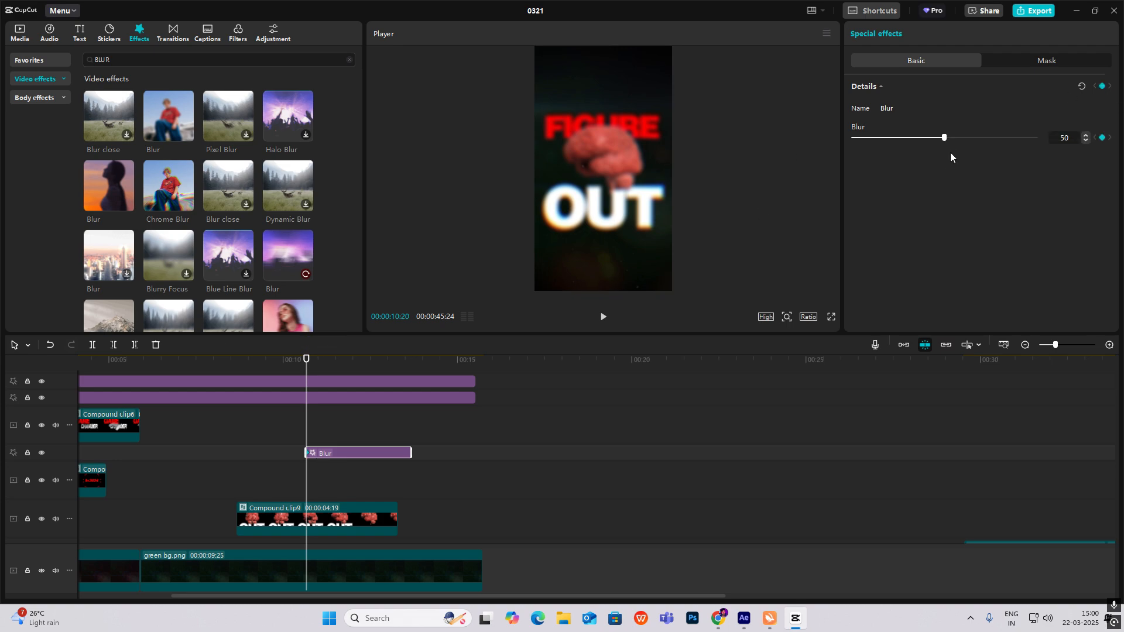
pyautogui.click(345, 520)
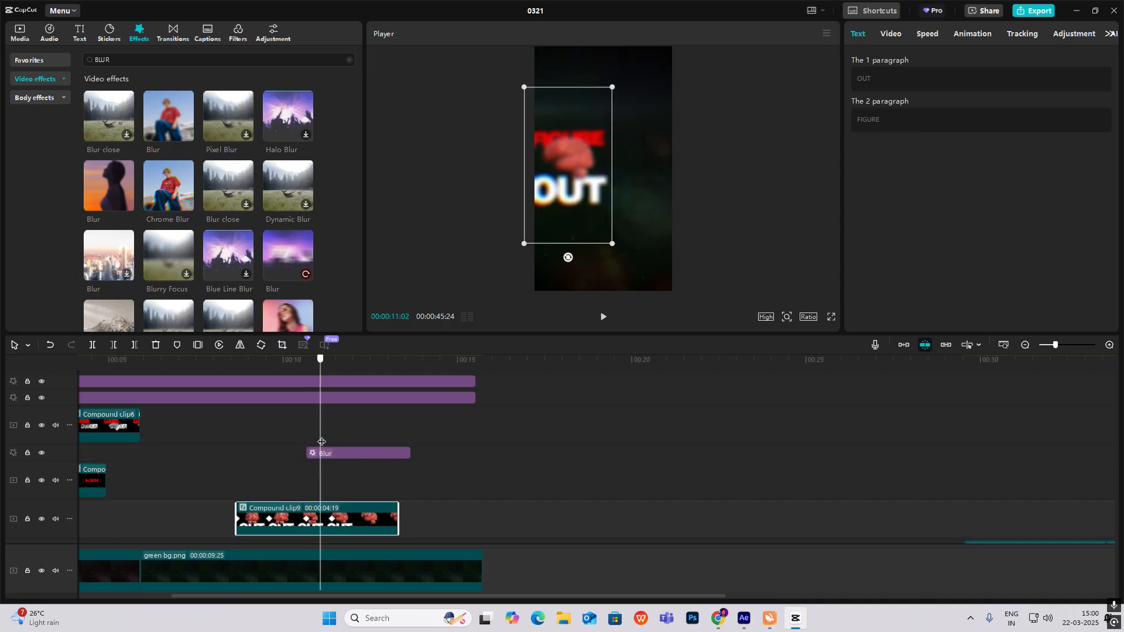
pyautogui.click(345, 454)
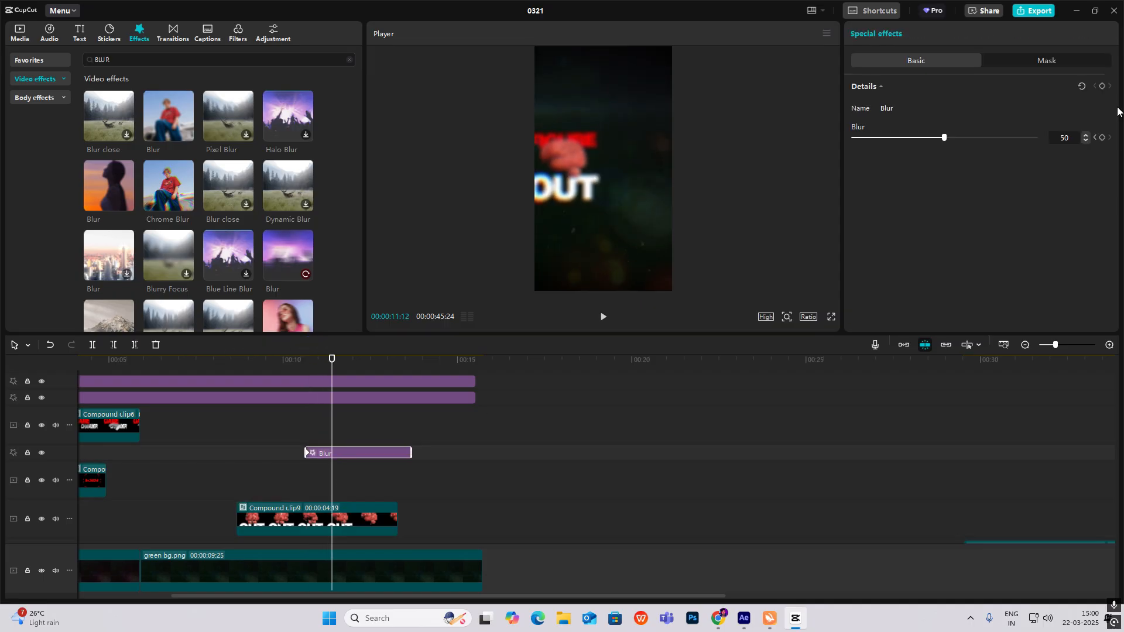
pyautogui.click(1102, 86)
# - Set the blur amount to 0 at the effect's first keyframe, 00:00:10:20, and preview the transition
pyautogui.moveTo(331, 415); pyautogui.dragTo(308, 420)
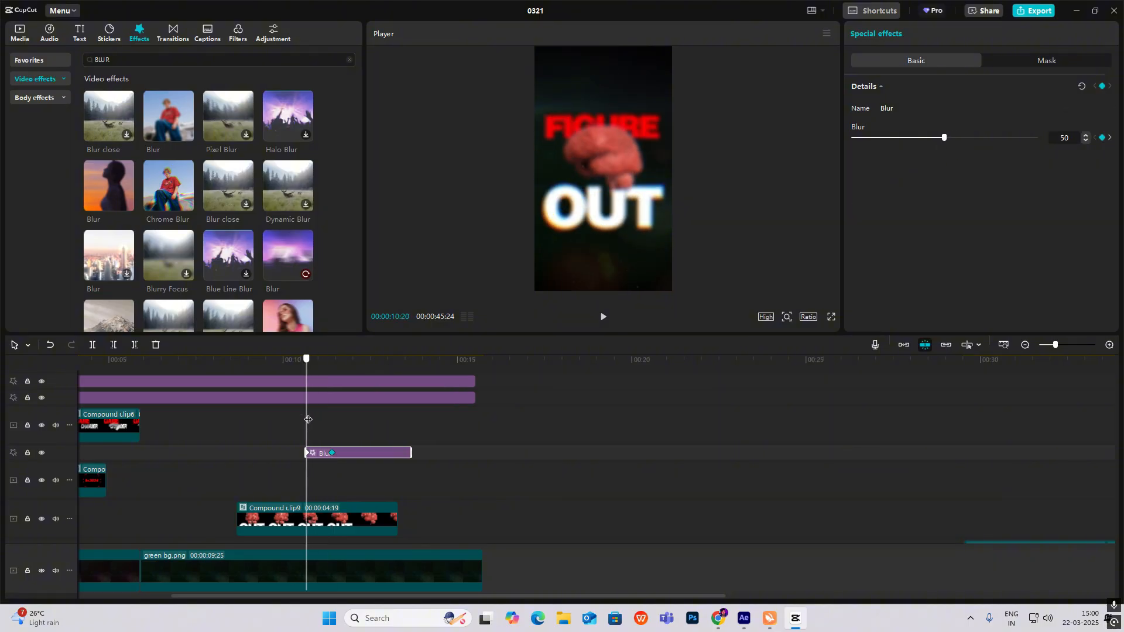
pyautogui.moveTo(926, 140); pyautogui.dragTo(804, 162)
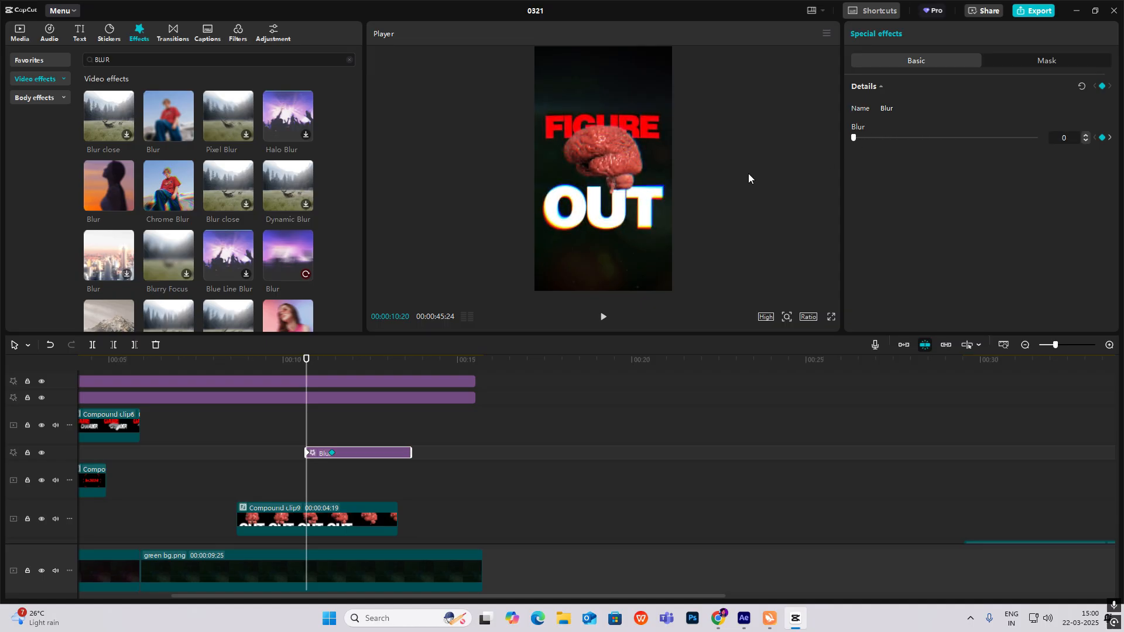
pyautogui.moveTo(306, 424); pyautogui.dragTo(324, 429)
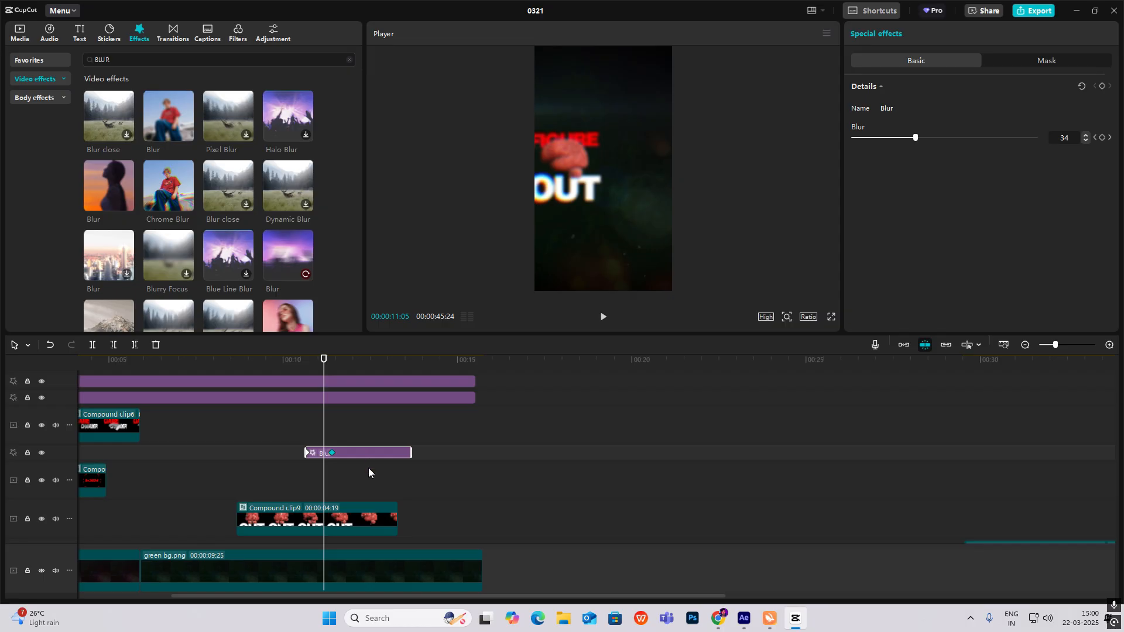
# - Apply the Cubic Out preset curve to the Blur effect's blur amount between its two keyframes
pyautogui.hotkey('alt', 'k')
pyautogui.click(1109, 345)
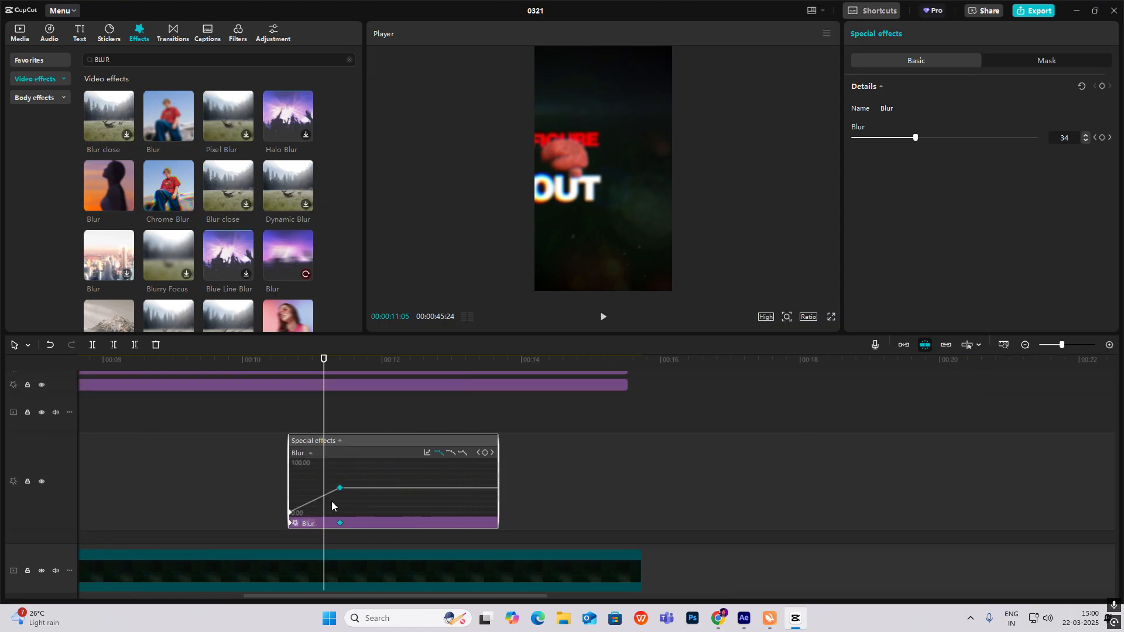
pyautogui.hotkey('alt', 'k')
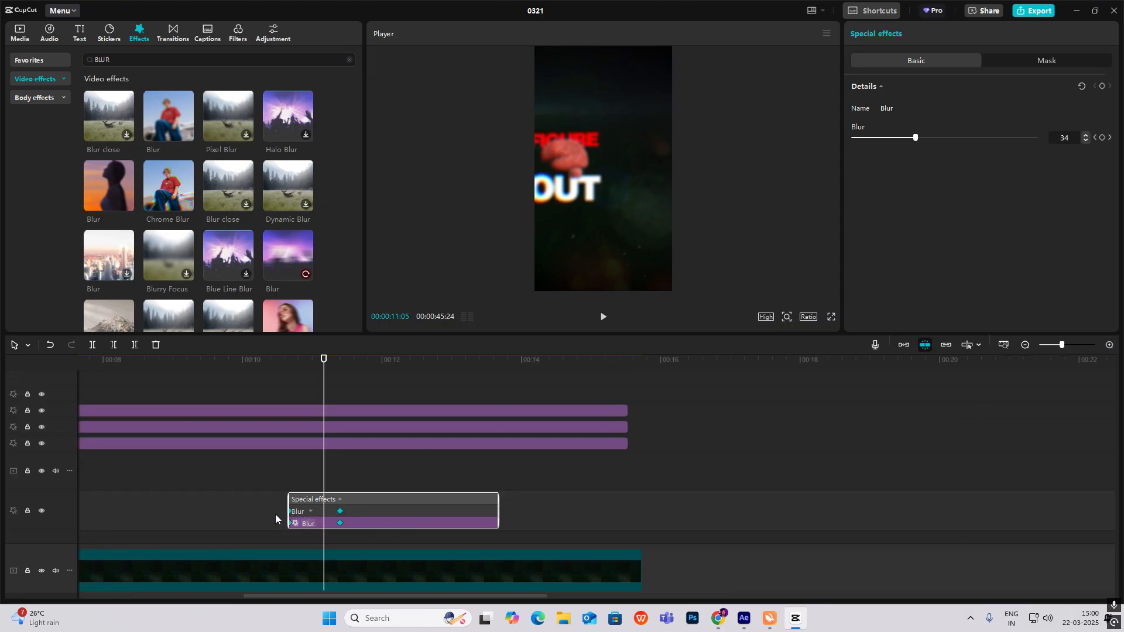
pyautogui.click(313, 512)
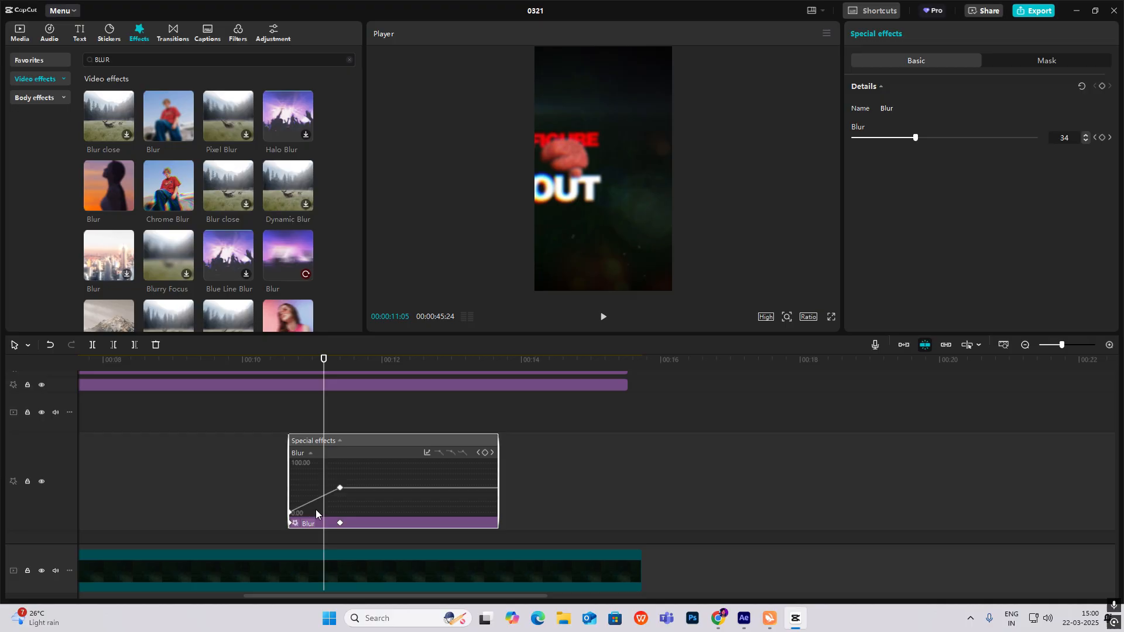
pyautogui.click(424, 454)
pyautogui.click(503, 509)
pyautogui.click(658, 415)
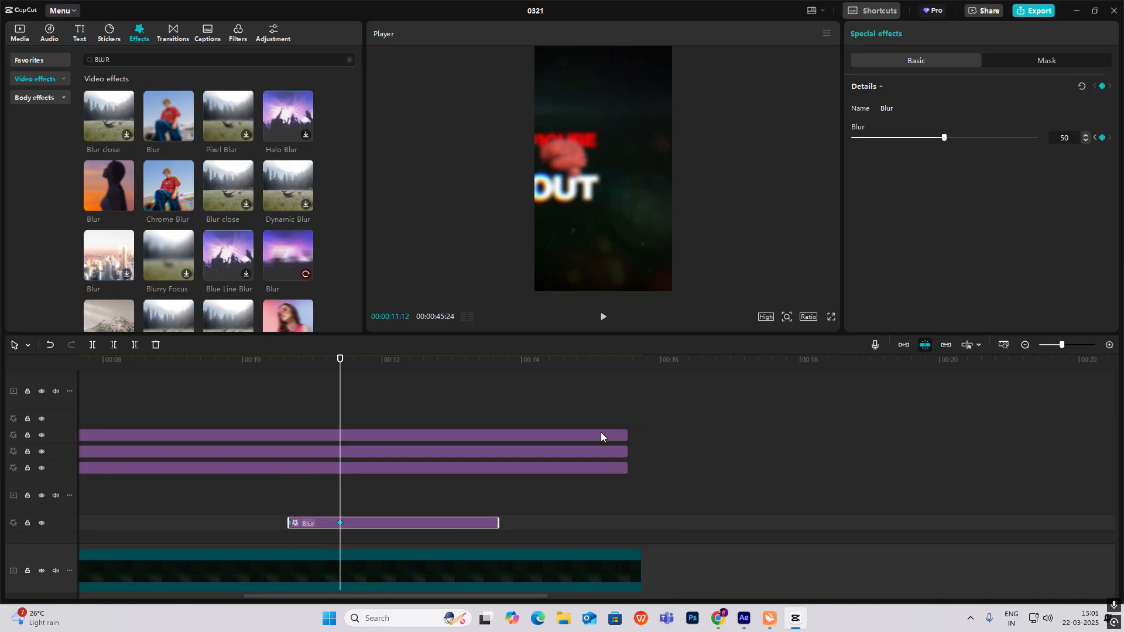
pyautogui.scroll(-3, 463, 479)
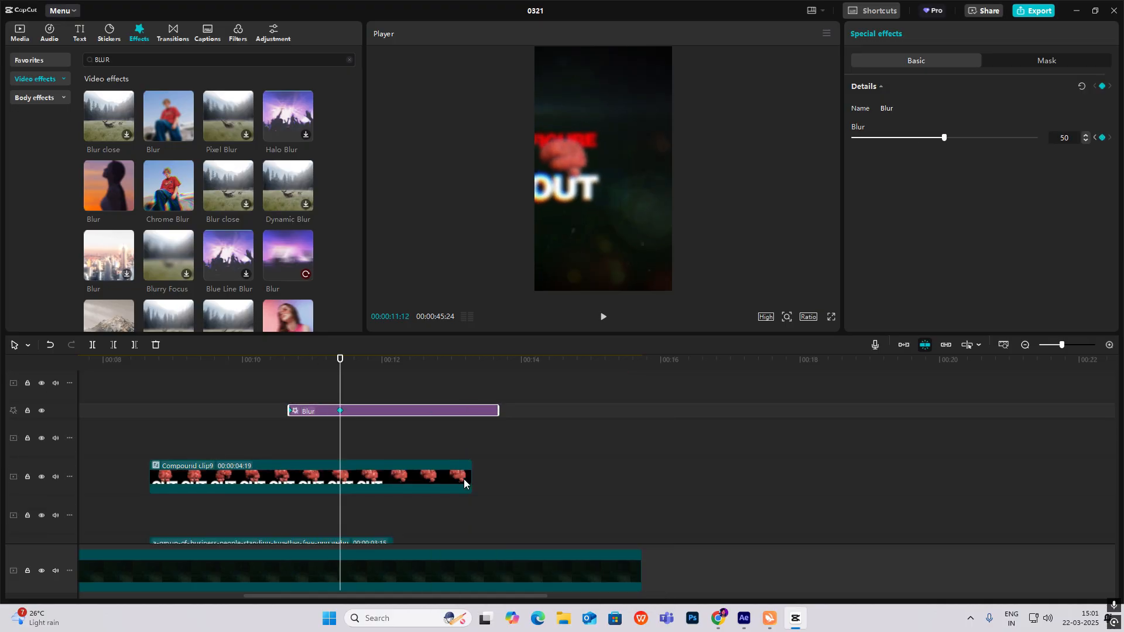
# - Examine the "Who are best PEOPLE to sell right now" scene in the reference video around 00:00:40:01
pyautogui.click(1025, 345)
pyautogui.click(680, 462)
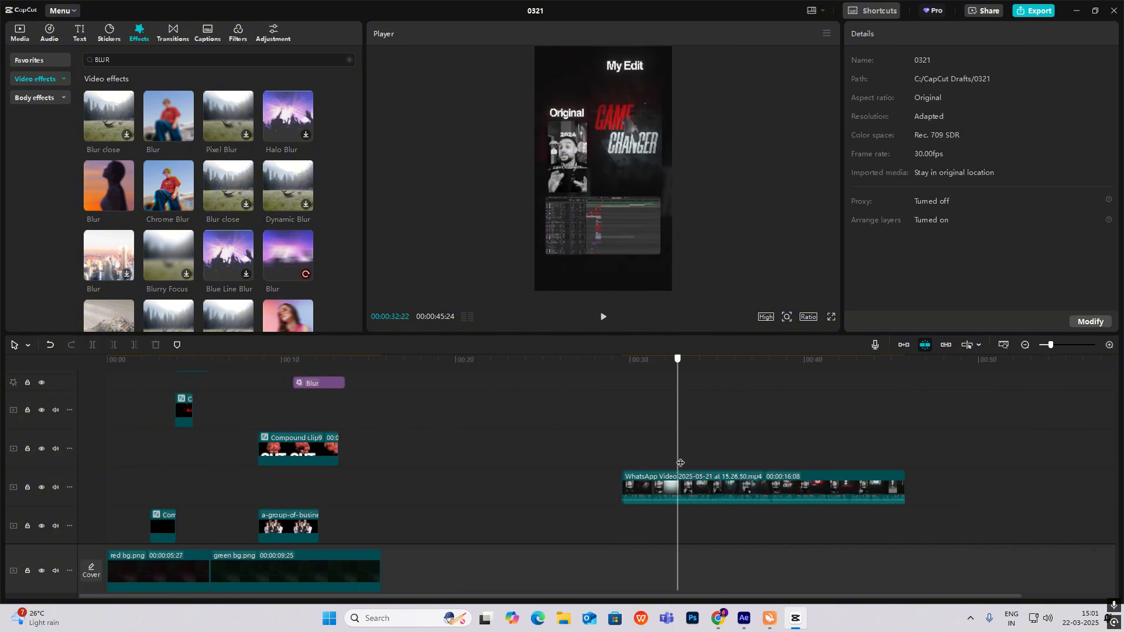
pyautogui.moveTo(680, 463); pyautogui.dragTo(792, 493)
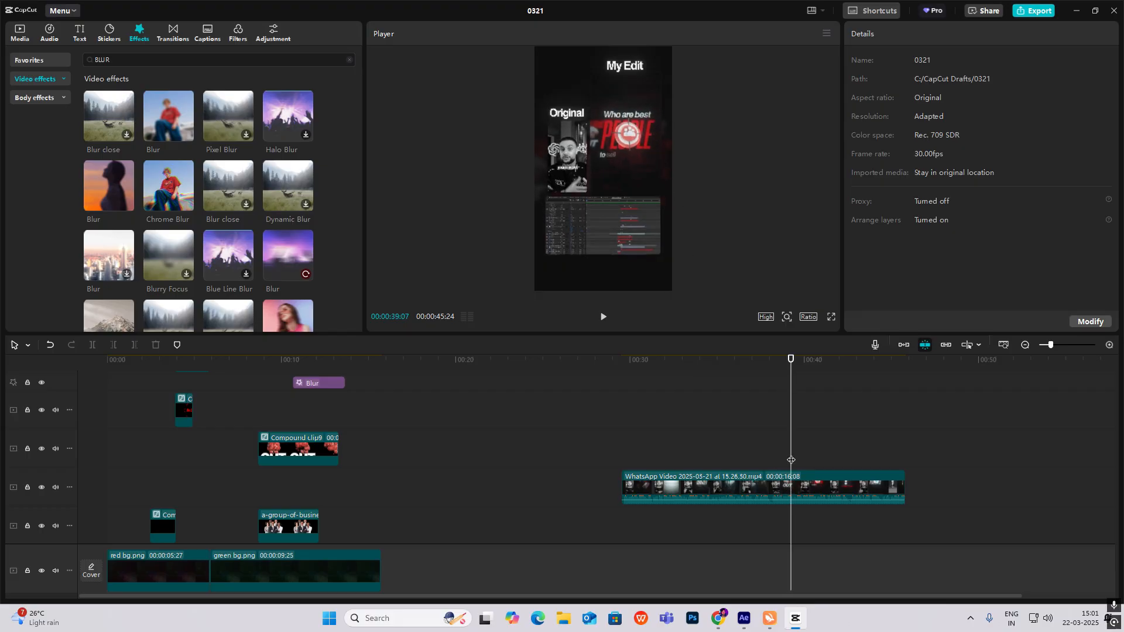
pyautogui.moveTo(789, 461); pyautogui.dragTo(805, 470)
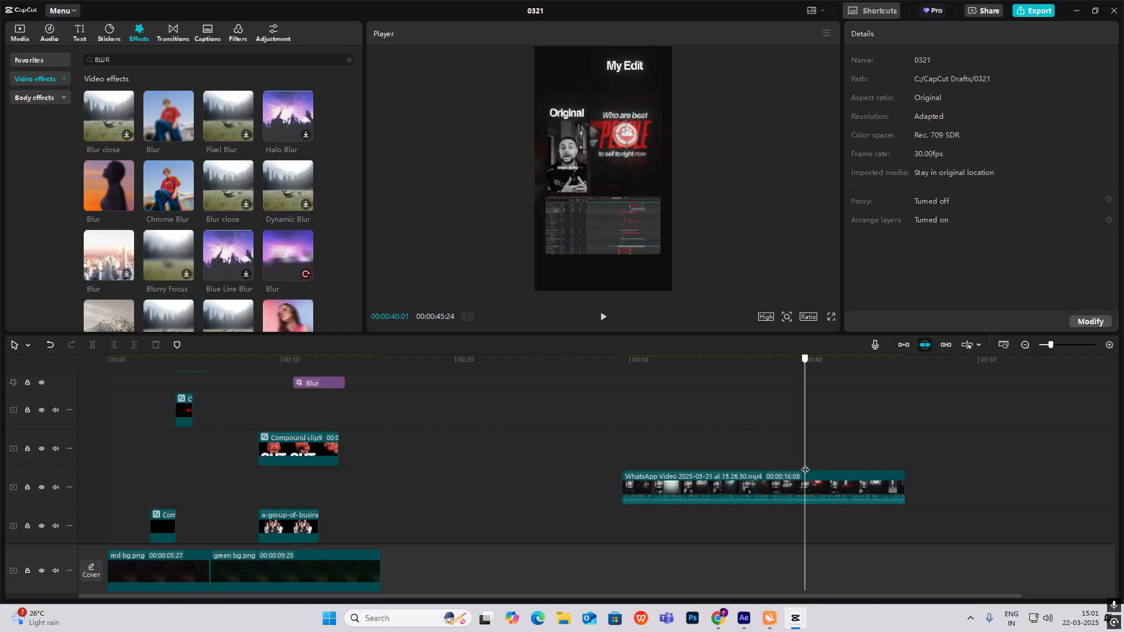
pyautogui.scroll(1, 321, 465)
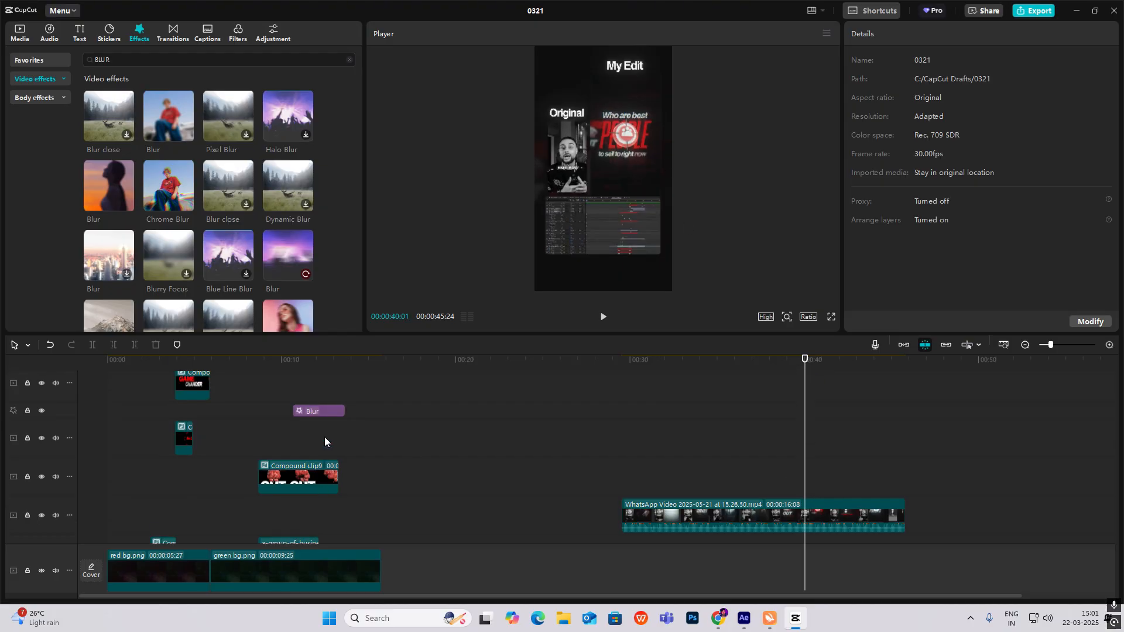
pyautogui.moveTo(321, 446)
pyautogui.mouseDown()
pyautogui.moveTo(294, 448)
pyautogui.moveTo(312, 462)
pyautogui.moveTo(301, 451)
pyautogui.mouseUp()
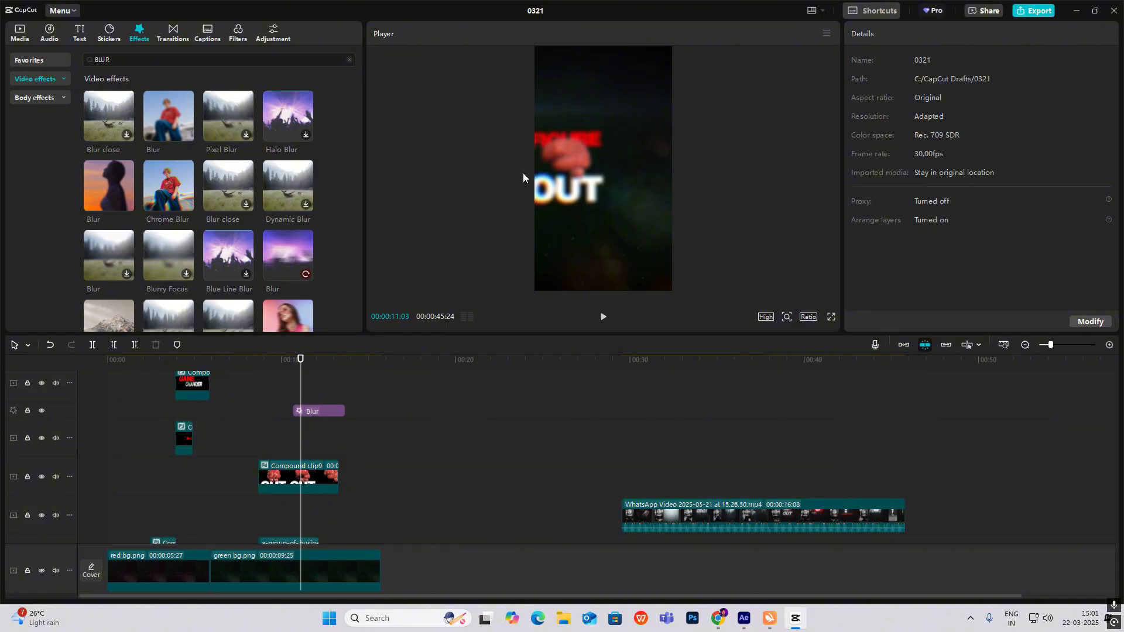
# - Inside the FIGURE OUT compound clip, extend the FIGURE and OUT texts to the end of the brain clip and return to the main timeline
pyautogui.doubleClick(289, 466)
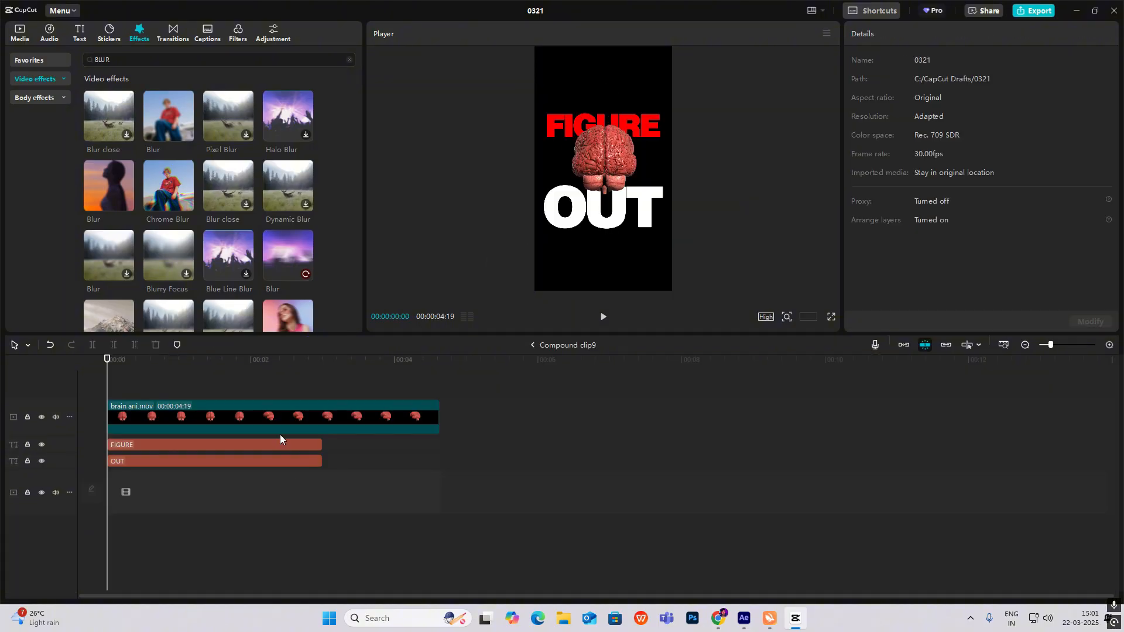
pyautogui.moveTo(330, 449); pyautogui.dragTo(441, 454)
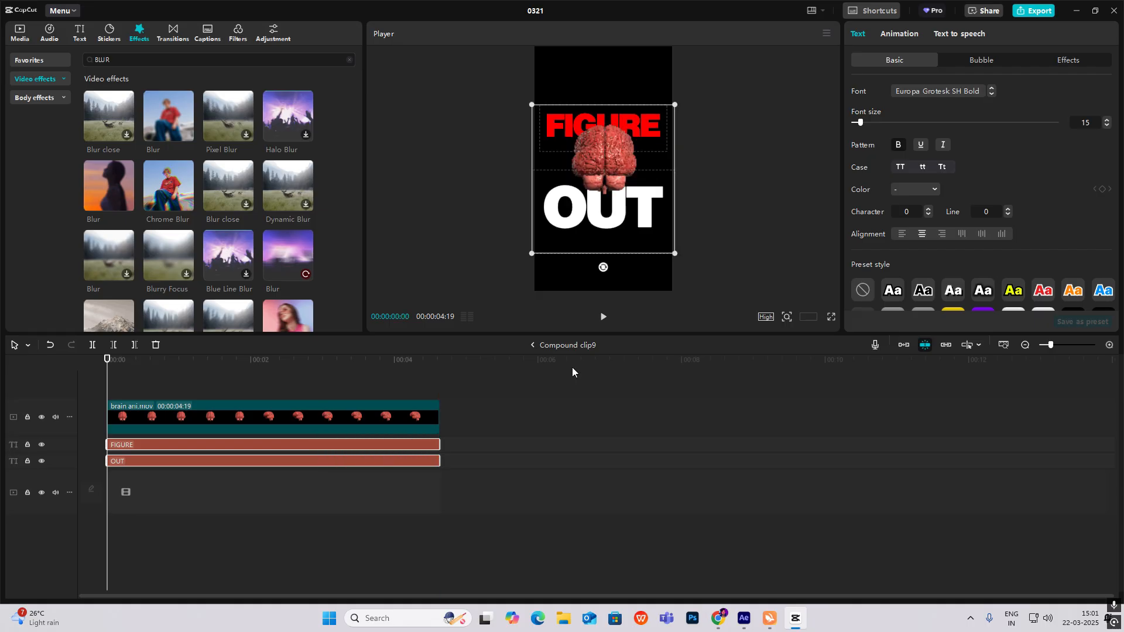
pyautogui.click(532, 345)
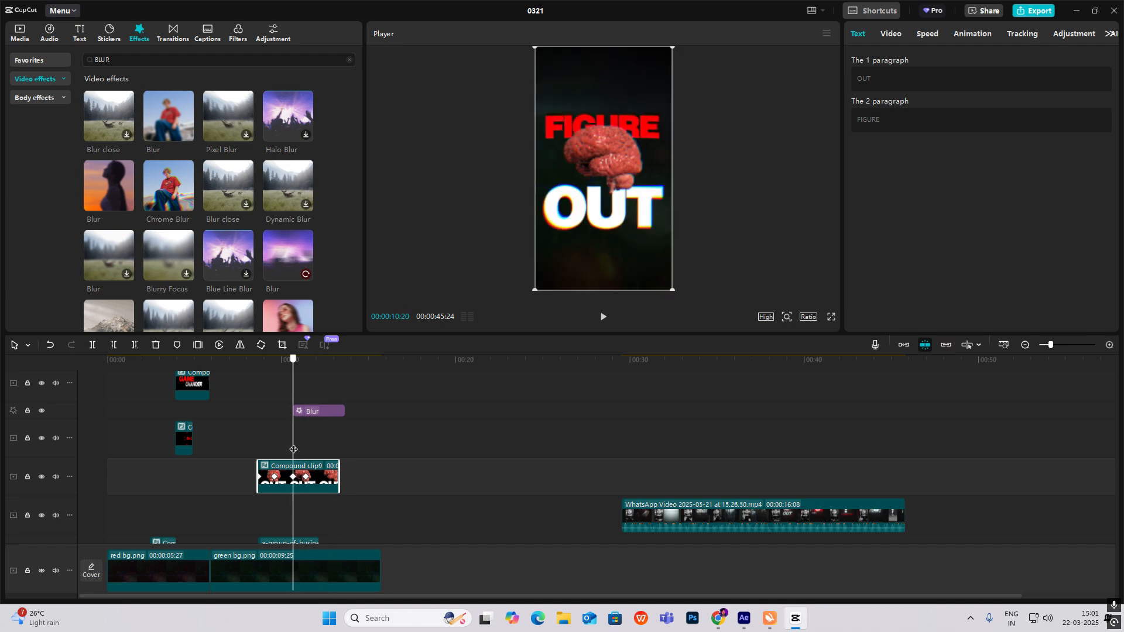
# - Add Comp 1.mov at 00:00:10:20 on a track above the short Blur effect and enlarge it to 182%
pyautogui.click(27, 34)
pyautogui.scroll(-5, 175, 194)
pyautogui.moveTo(115, 223); pyautogui.dragTo(296, 438)
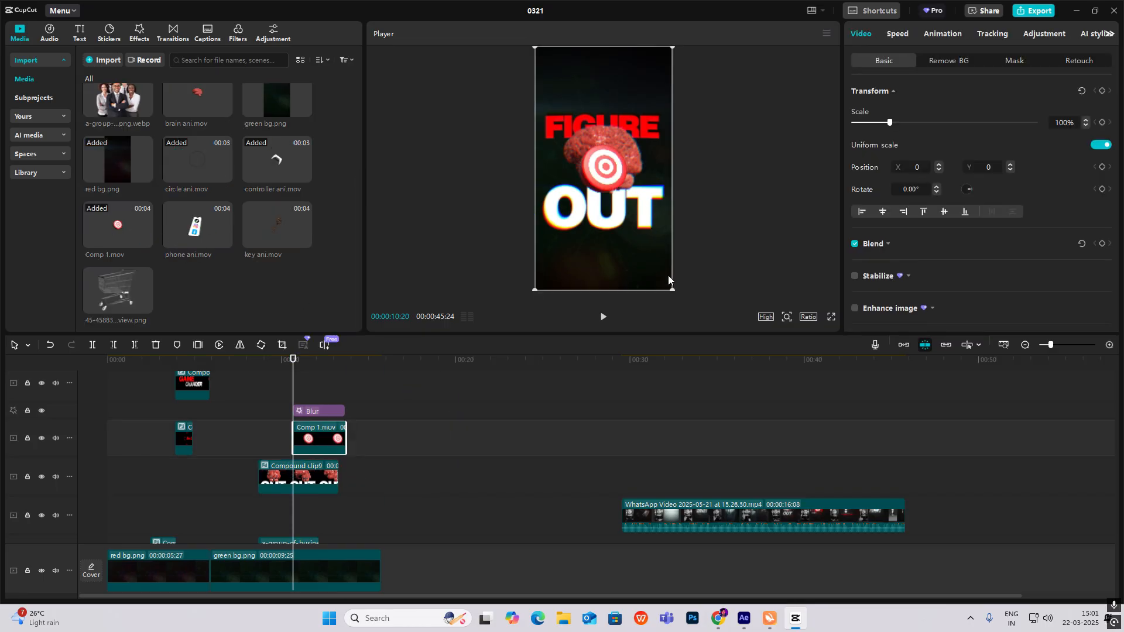
pyautogui.moveTo(673, 288); pyautogui.dragTo(731, 390)
pyautogui.moveTo(294, 389); pyautogui.dragTo(323, 398)
pyautogui.moveTo(327, 438); pyautogui.dragTo(326, 387)
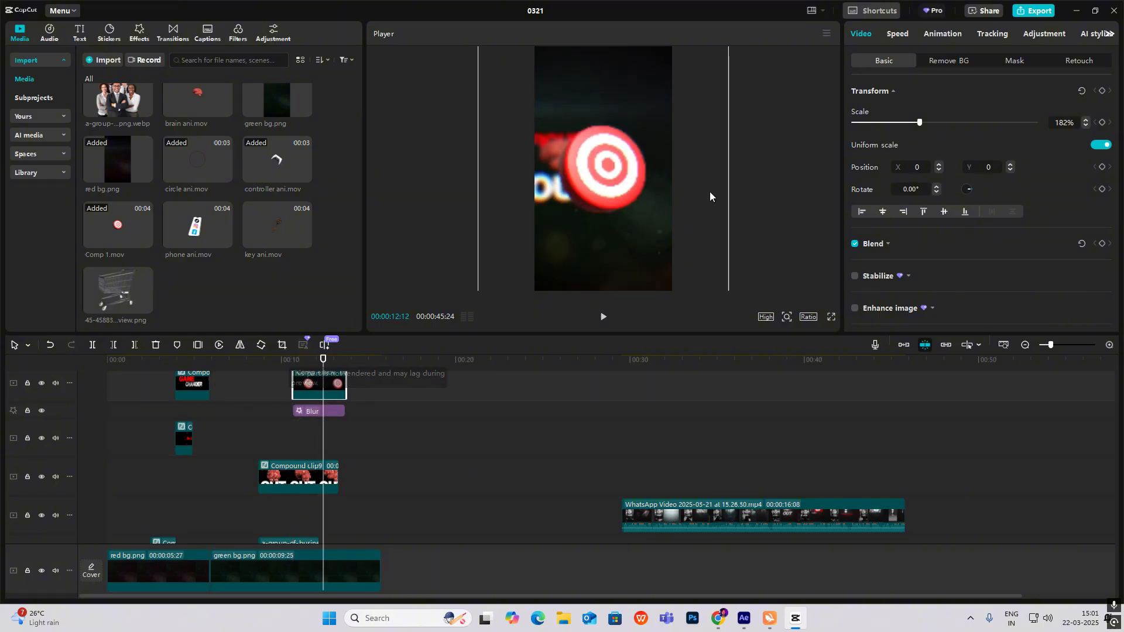
# - Set the target graphic's scale to 141% and centre it in the frame at X 0, Y 0
pyautogui.moveTo(618, 181); pyautogui.dragTo(623, 183)
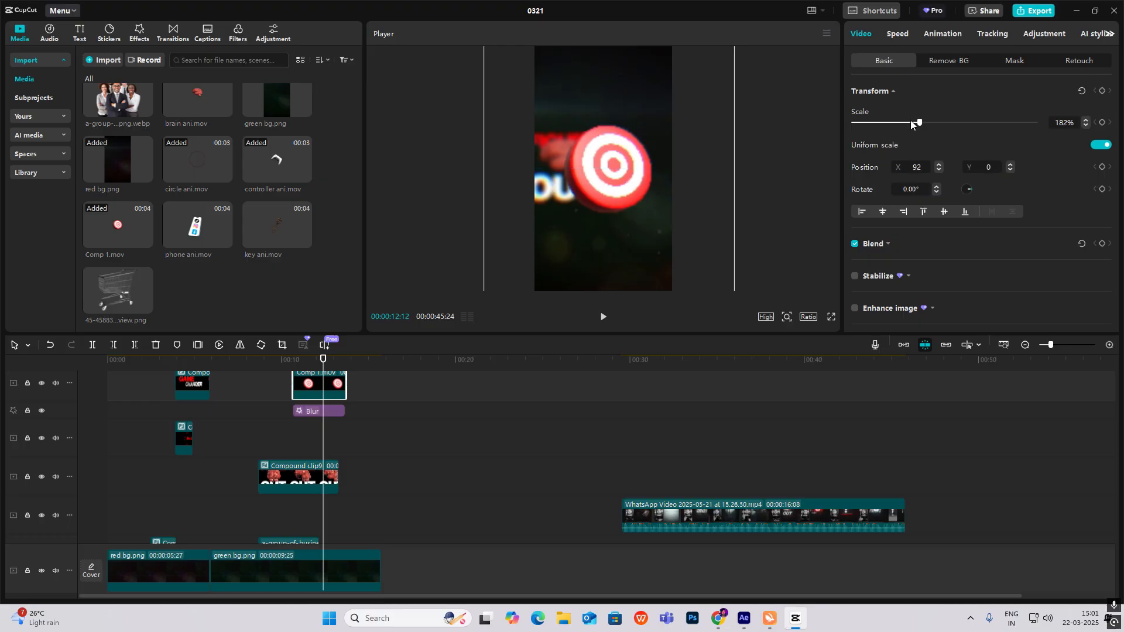
pyautogui.moveTo(918, 123); pyautogui.dragTo(904, 124)
pyautogui.moveTo(616, 170); pyautogui.dragTo(607, 170)
# - Check the reference scene's text and add a default text clip over Comp 1.mov, starting at 00:00:10:20
pyautogui.click(667, 467)
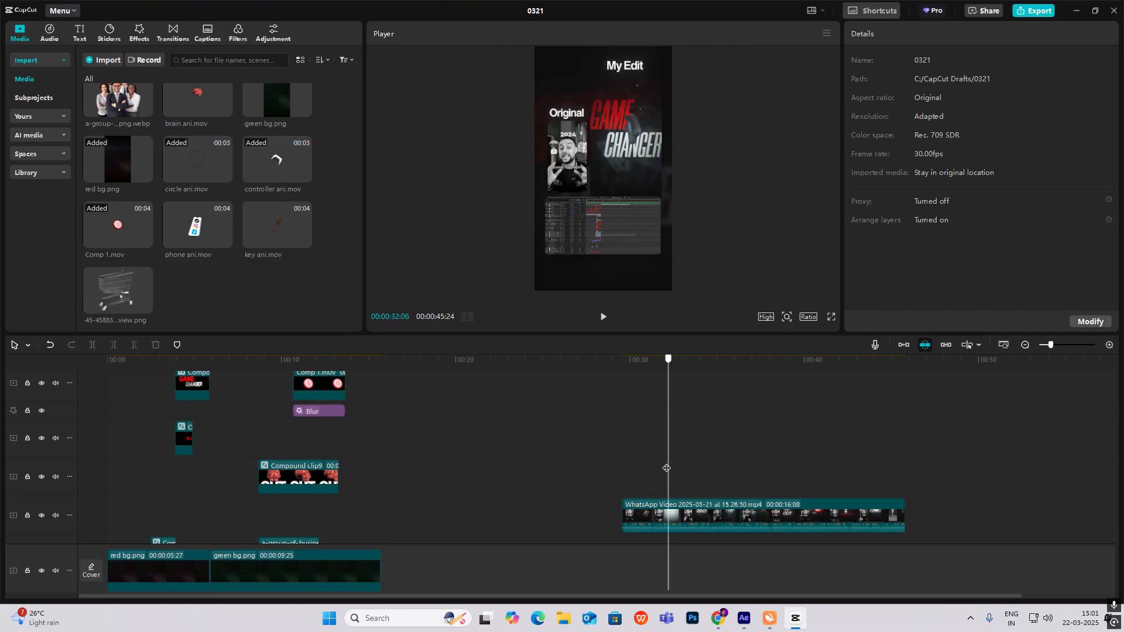
pyautogui.moveTo(668, 469); pyautogui.dragTo(808, 515)
pyautogui.click(301, 447)
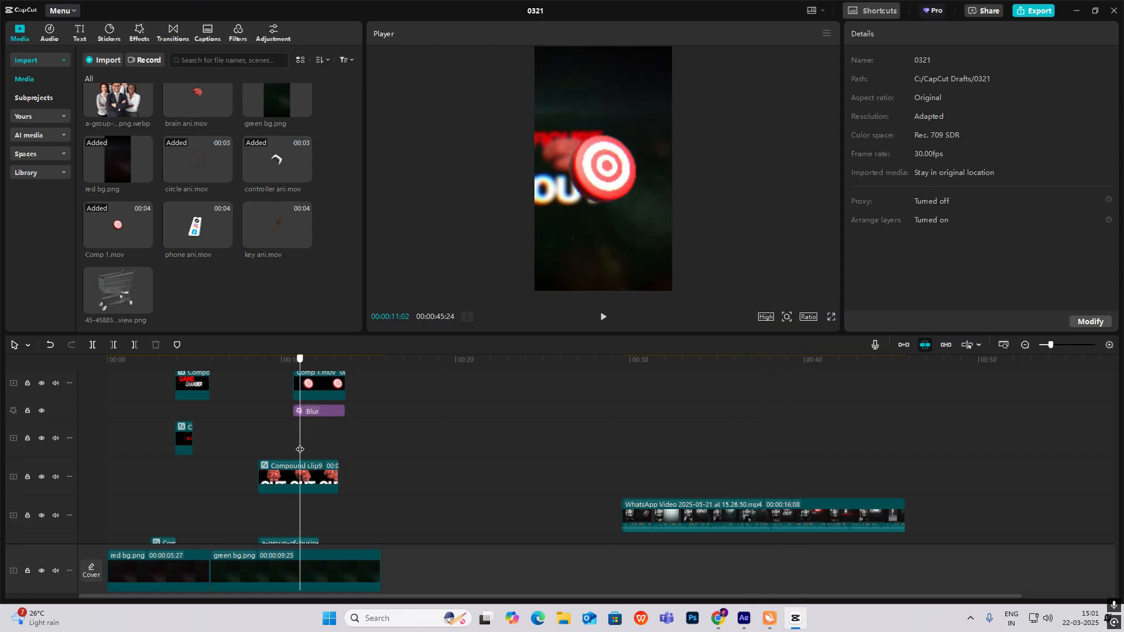
pyautogui.click(76, 36)
pyautogui.moveTo(108, 80); pyautogui.dragTo(312, 522)
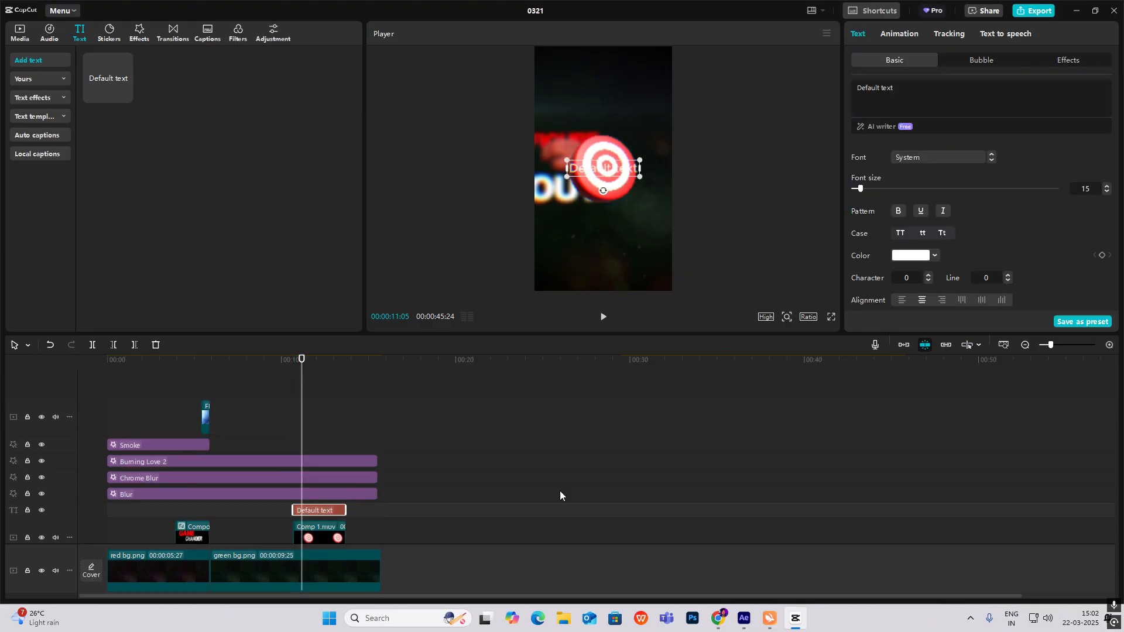
# - Change the new text clip's wording to "who are best"
pyautogui.click(918, 103)
pyautogui.write('who are best peopl')
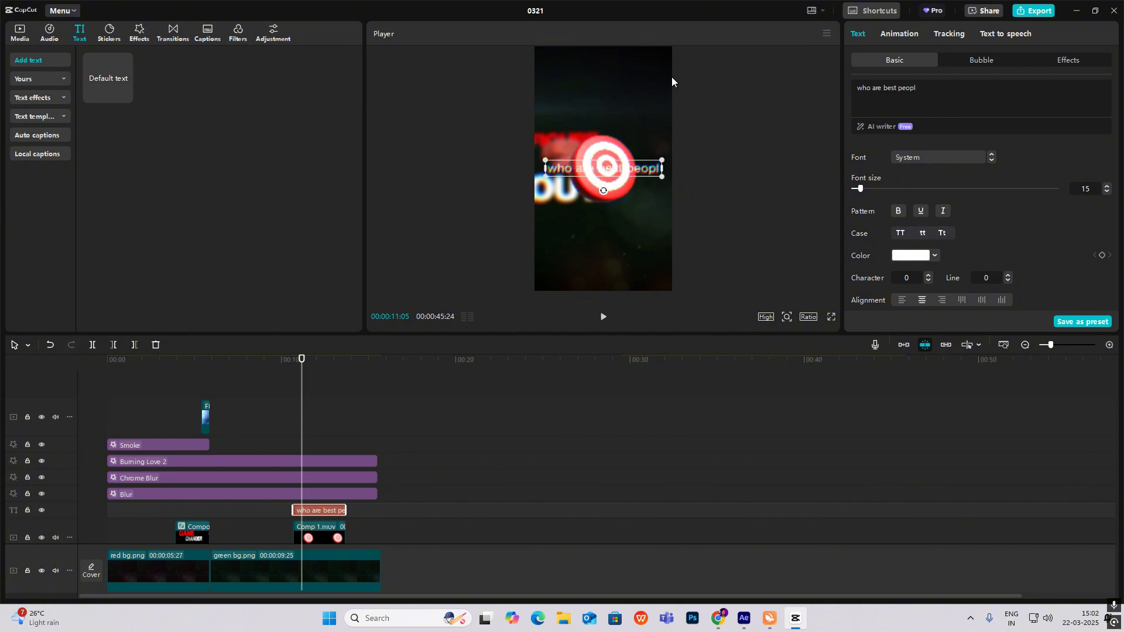
pyautogui.write('e')
pyautogui.scroll(-4, 651, 427)
pyautogui.scroll(3, 651, 427)
pyautogui.doubleClick(902, 89)
pyautogui.press('BackSpace')
# - Position and resize the "who are best" text above the target graphic and set its font to Europa Grotesk SH Bold
pyautogui.moveTo(609, 168); pyautogui.dragTo(609, 129)
pyautogui.moveTo(306, 457); pyautogui.dragTo(306, 406)
pyautogui.moveTo(646, 137); pyautogui.dragTo(655, 144)
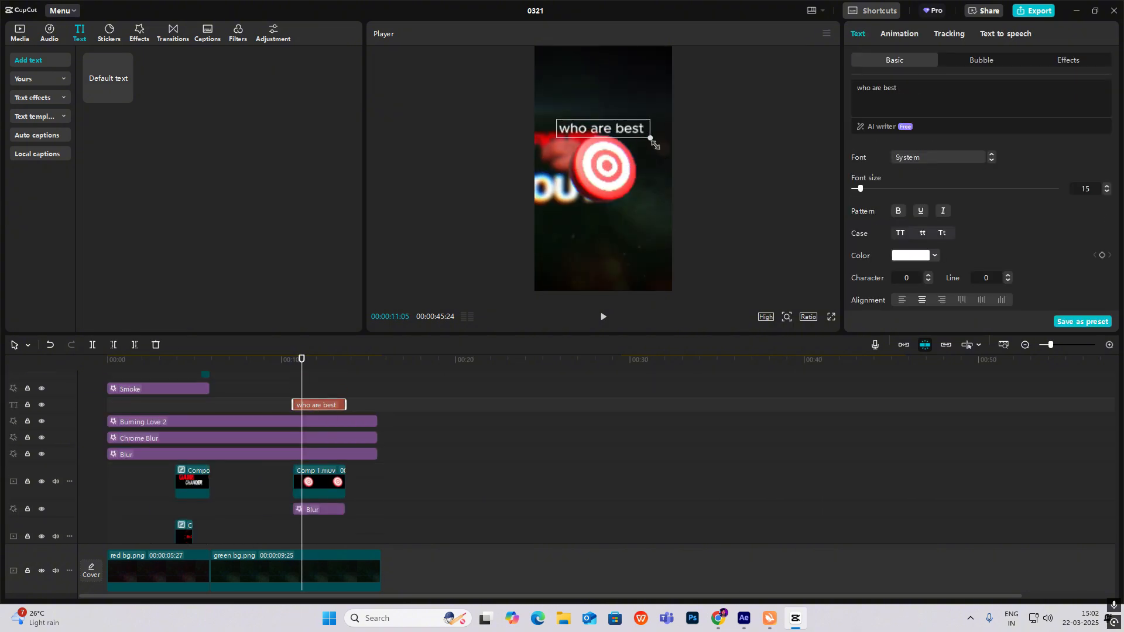
pyautogui.click(939, 157)
# - Create a PEOPLE text layered behind the target clip, enlarge it to about 242%, and turn off uniform scale
pyautogui.tripleClick(878, 88)
pyautogui.write('PEOPLE')
pyautogui.moveTo(331, 406); pyautogui.dragTo(322, 508)
pyautogui.moveTo(634, 170); pyautogui.dragTo(671, 241)
pyautogui.scroll(-5, 960, 257)
pyautogui.click(1101, 277)
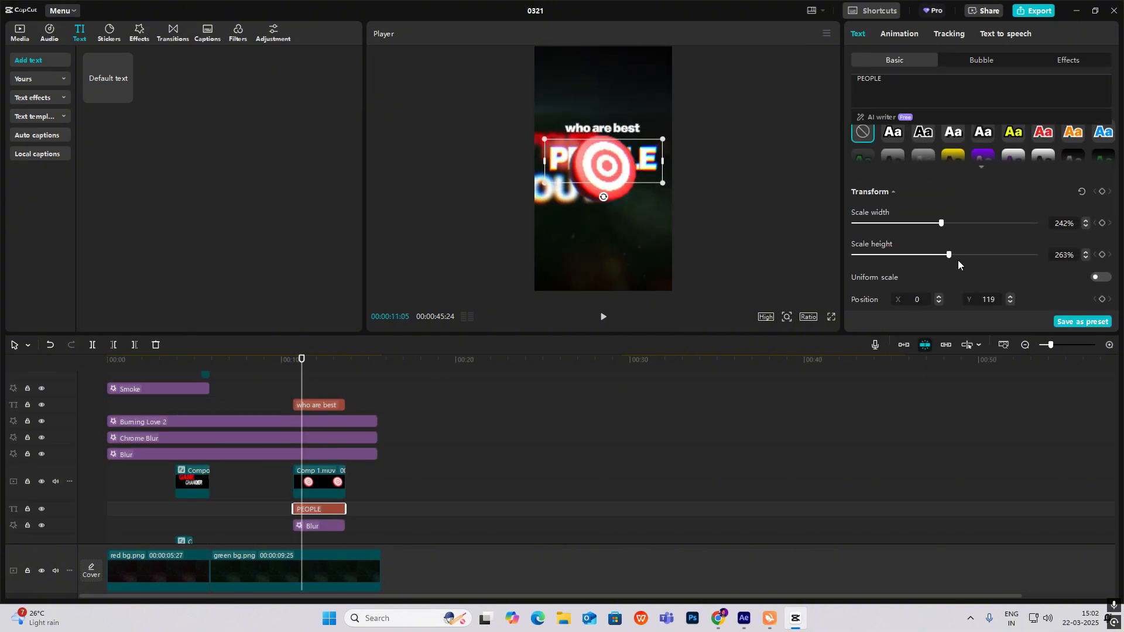
# - Stretch the PEOPLE text taller, style it italic and red, and layer it directly beneath the target clip
pyautogui.moveTo(949, 255); pyautogui.dragTo(989, 254)
pyautogui.scroll(4, 960, 234)
pyautogui.click(943, 178)
pyautogui.click(911, 221)
pyautogui.moveTo(320, 509)
pyautogui.mouseDown()
pyautogui.moveTo(321, 414)
pyautogui.moveTo(319, 472)
pyautogui.mouseUp()
pyautogui.scroll(-10, 960, 234)
pyautogui.click(854, 170)
# - Create a lowercase "to sell right now" text below the target graphic, on the track above "who are best"
pyautogui.doubleClick(606, 128)
pyautogui.write('TO SELL RIGHT NOW')
pyautogui.click(922, 233)
pyautogui.moveTo(606, 128); pyautogui.dragTo(606, 205)
pyautogui.click(324, 408)
pyautogui.moveTo(327, 476); pyautogui.dragTo(327, 402)
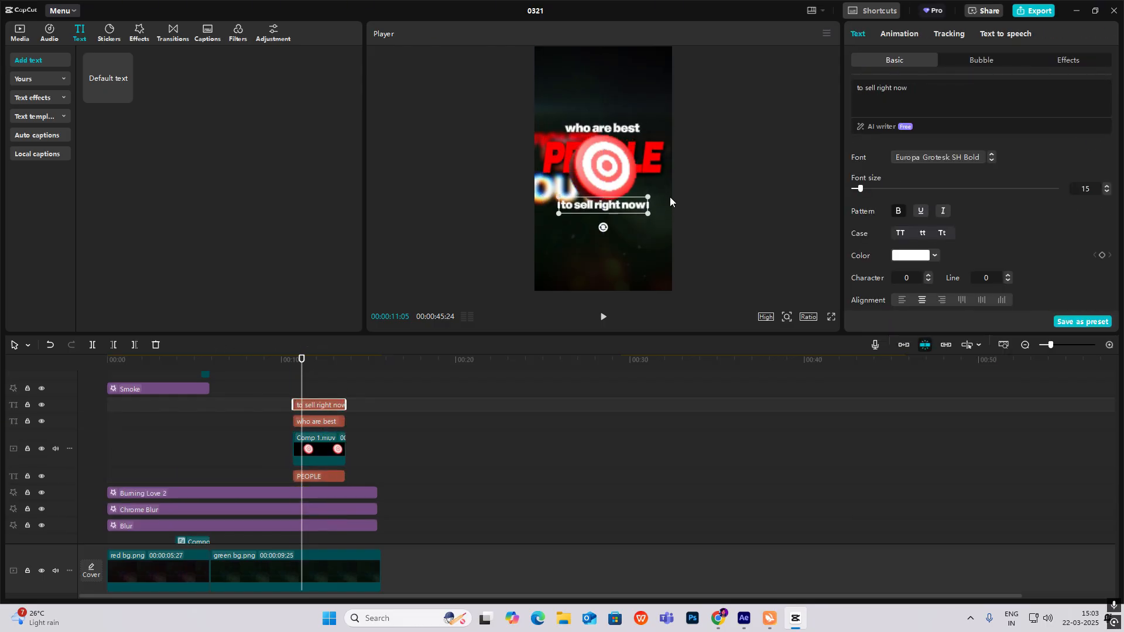
# - Combine the "to sell right now", "who are best" and PEOPLE texts with Comp 1.mov into one compound clip
pyautogui.click(549, 172)
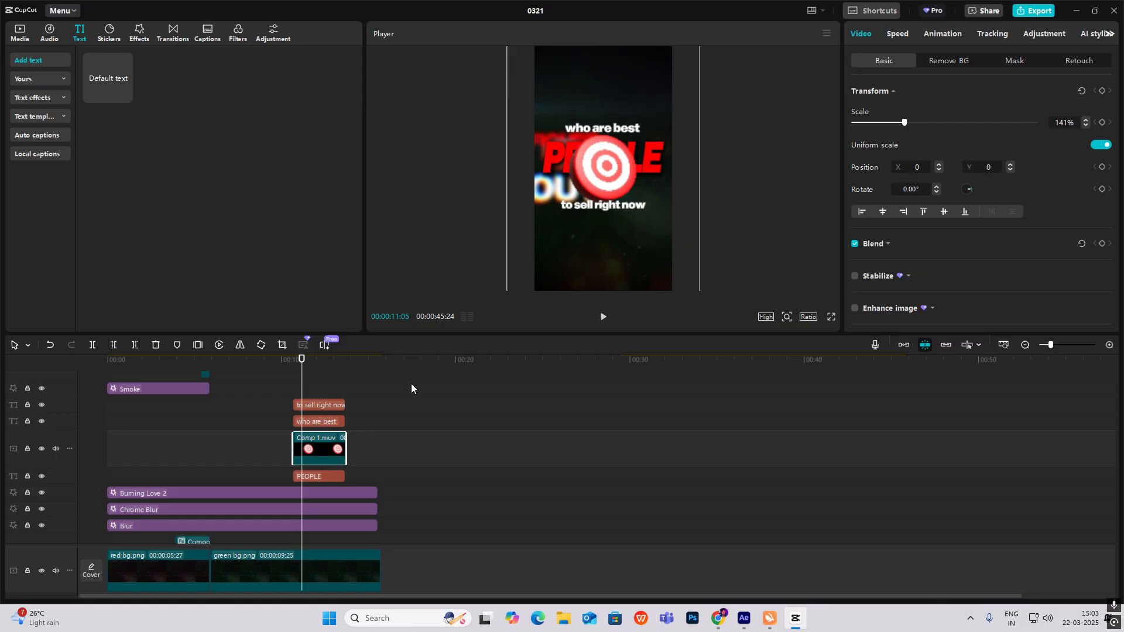
pyautogui.moveTo(412, 388); pyautogui.dragTo(291, 484)
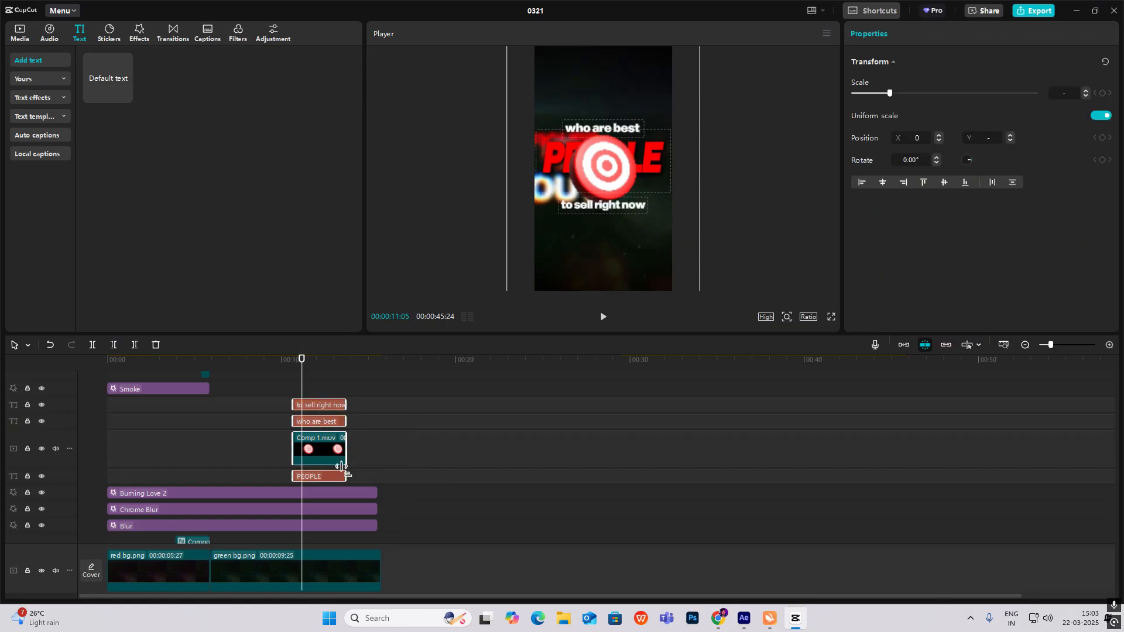
pyautogui.click(319, 386)
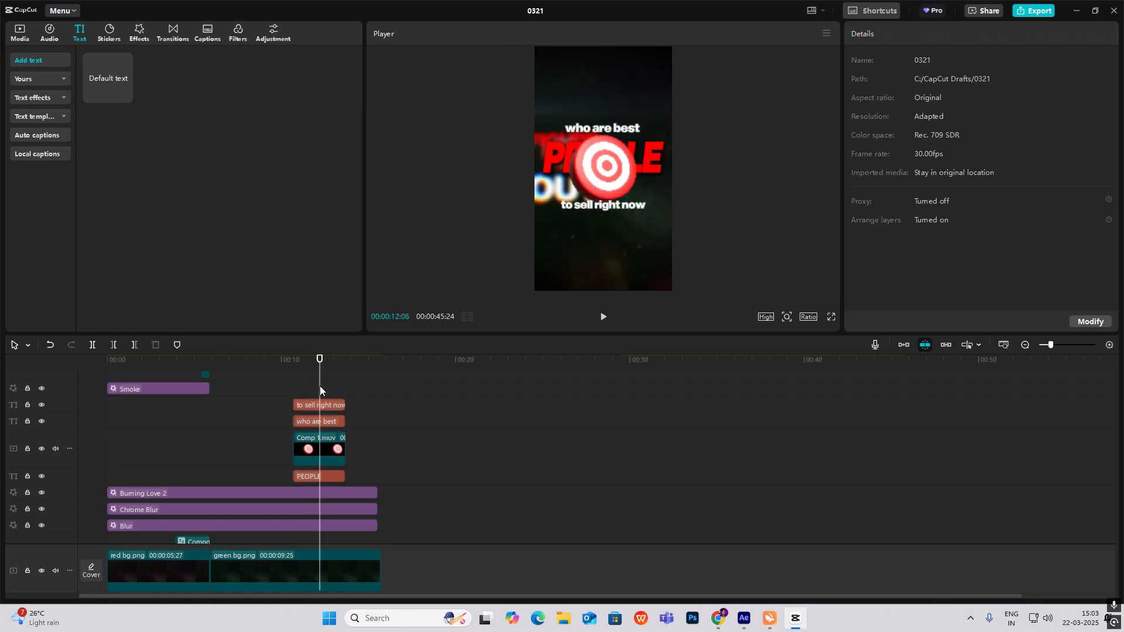
pyautogui.moveTo(287, 391); pyautogui.dragTo(338, 475)
pyautogui.hotkey('alt', 'g')
# - Add a transform keyframe to the PEOPLE compound clip at 00:00:10:20, in line with the FIGURE OUT clip's keyframe
pyautogui.click(290, 387)
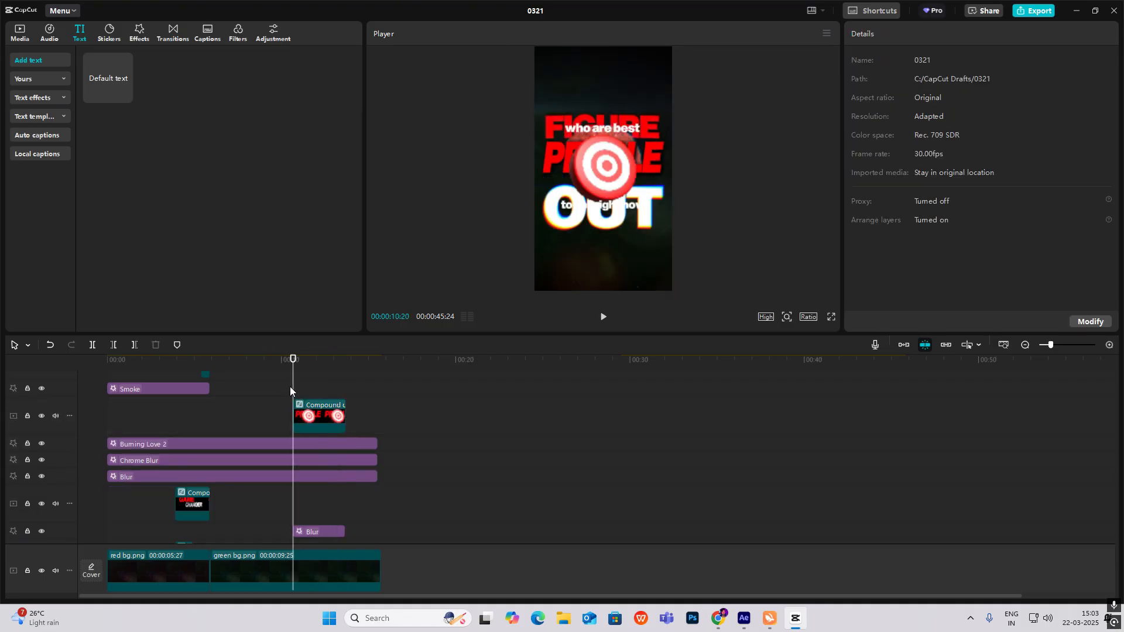
pyautogui.scroll(-3, 346, 527)
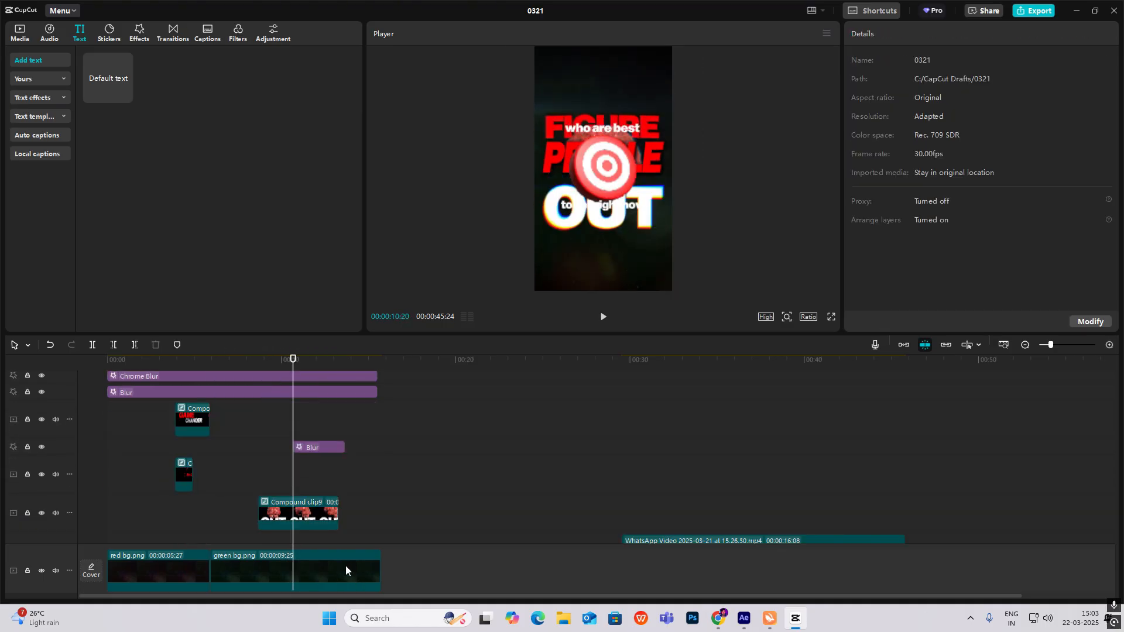
pyautogui.click(306, 507)
pyautogui.click(299, 497)
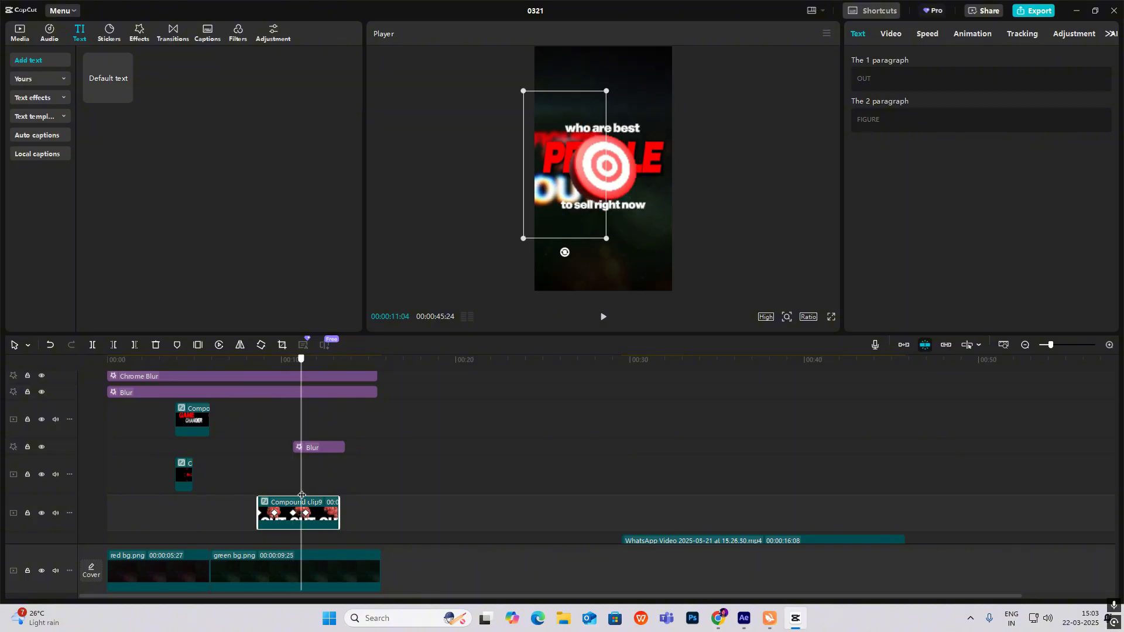
pyautogui.moveTo(300, 497); pyautogui.dragTo(293, 497)
pyautogui.scroll(2, 319, 419)
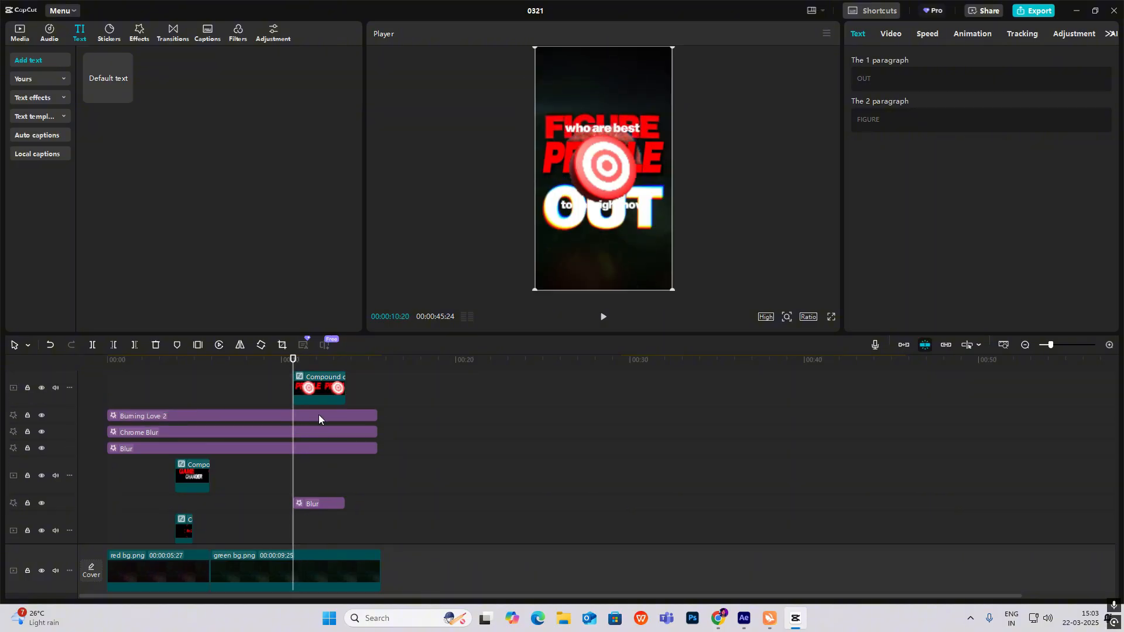
pyautogui.click(320, 382)
pyautogui.click(895, 37)
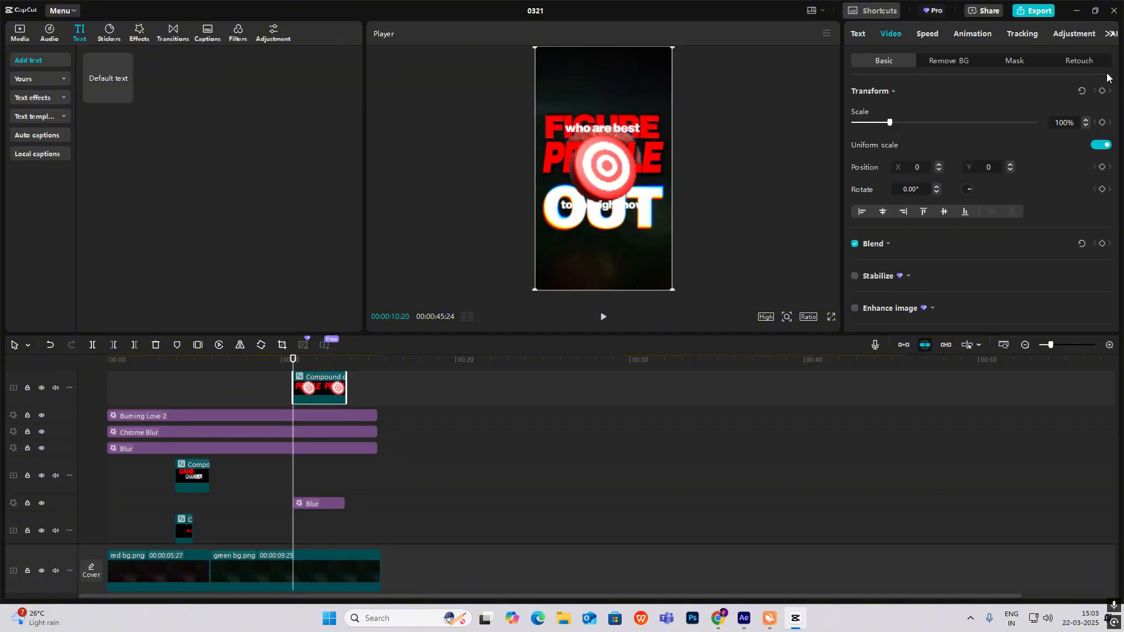
# - Add a second transform keyframe to the PEOPLE compound clip at 00:00:11:12, matching the FIGURE OUT clip's last keyframe
pyautogui.click(310, 359)
pyautogui.scroll(-2, 317, 493)
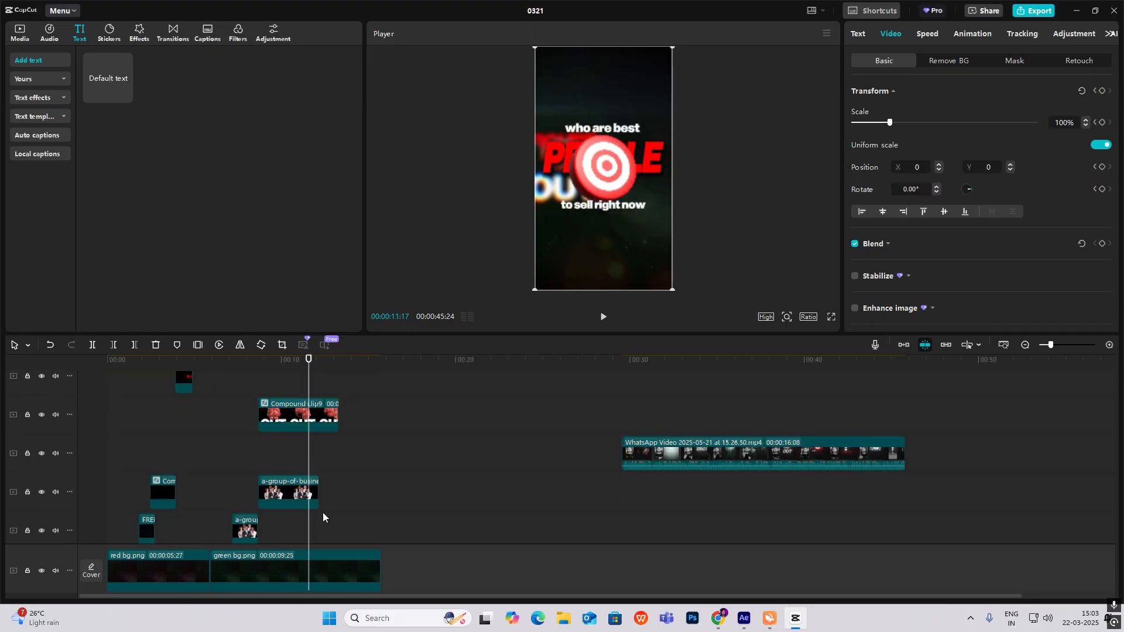
pyautogui.click(326, 405)
pyautogui.scroll(5, 326, 406)
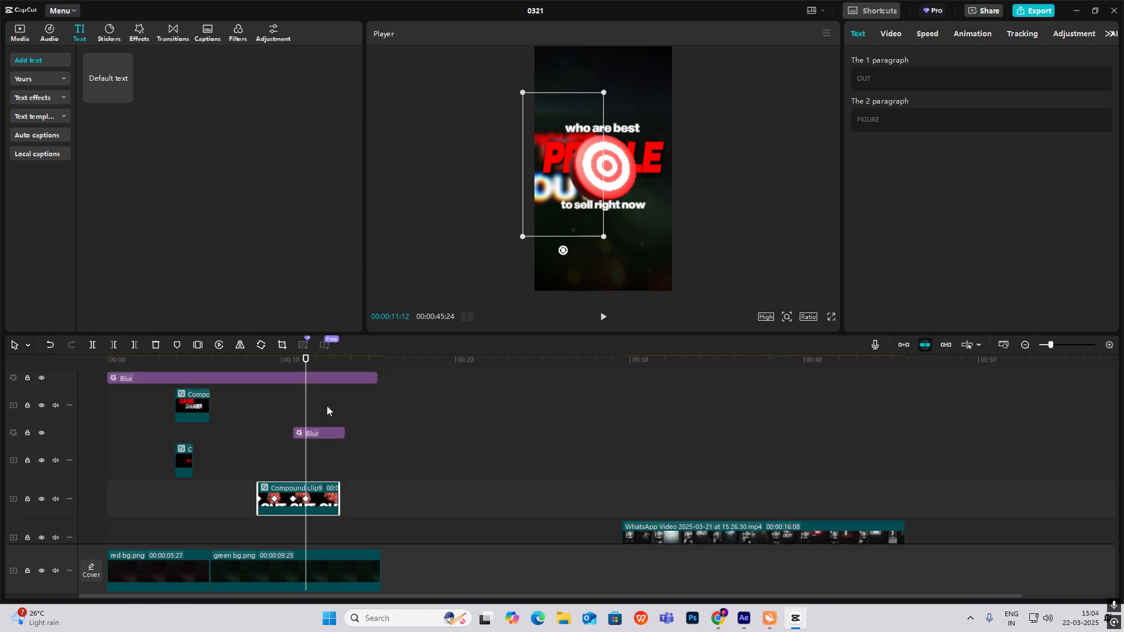
pyautogui.click(323, 444)
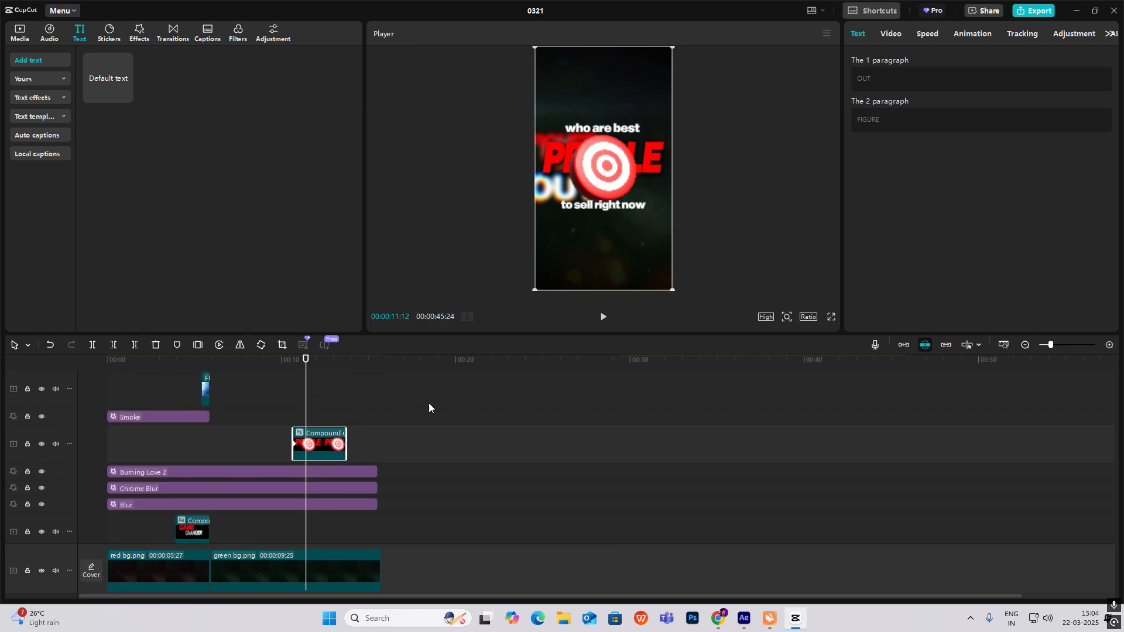
pyautogui.click(892, 34)
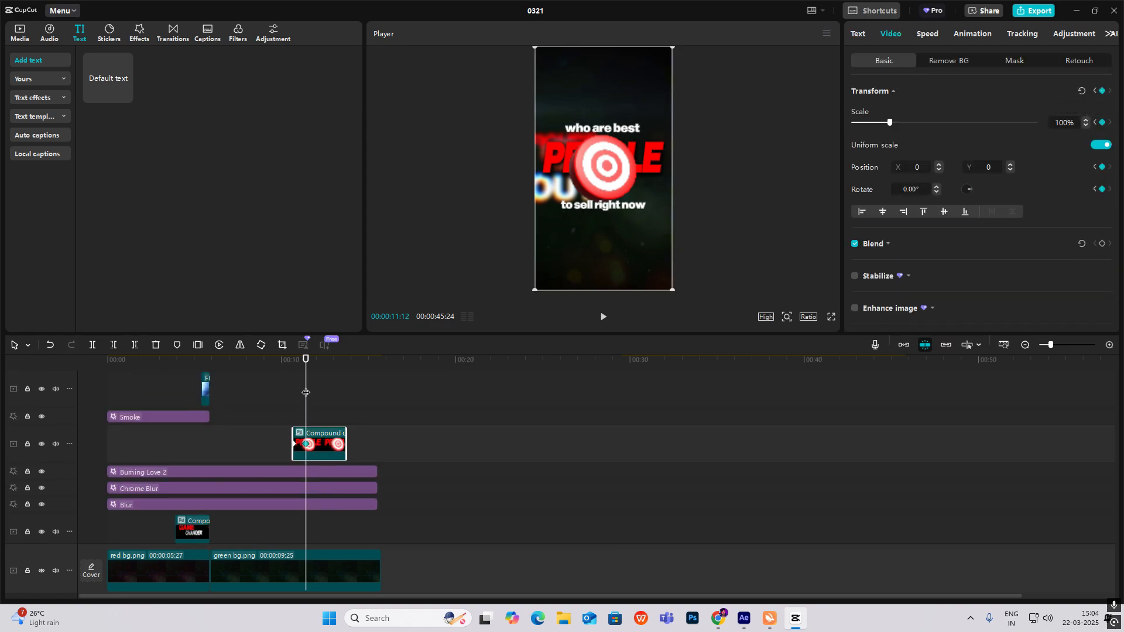
# - At the 00:00:10:20 keyframe, move the PEOPLE compound clip out of frame to about X 2160, Y 735 and scale it to 117%
pyautogui.moveTo(306, 392); pyautogui.dragTo(295, 396)
pyautogui.moveTo(616, 191); pyautogui.dragTo(752, 146)
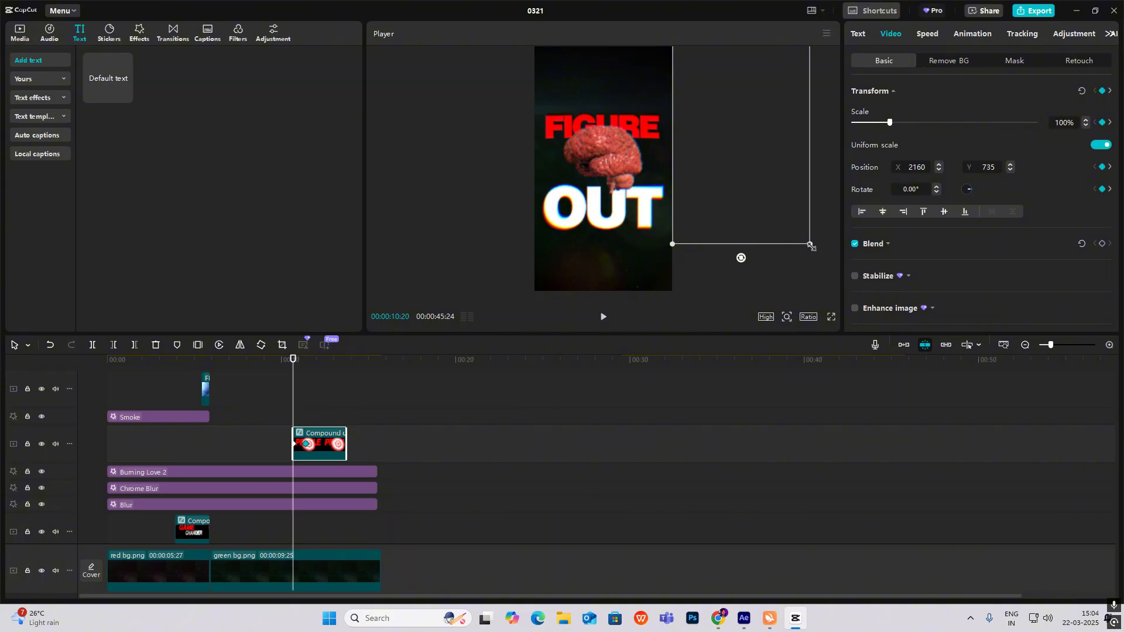
pyautogui.moveTo(810, 246); pyautogui.dragTo(838, 269)
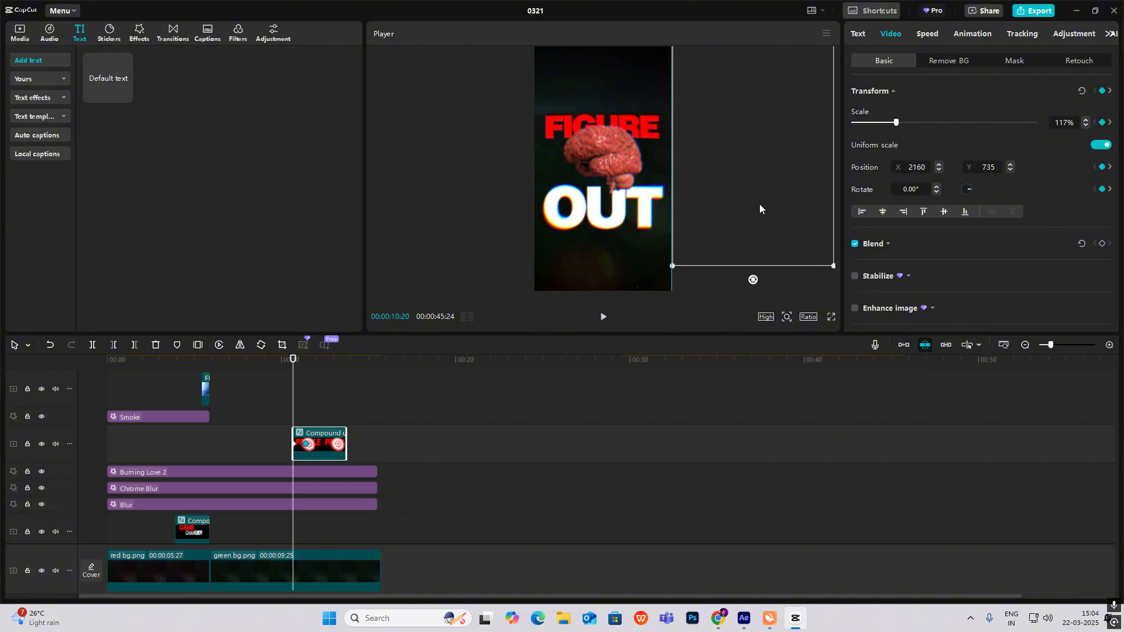
pyautogui.moveTo(760, 205); pyautogui.dragTo(759, 205)
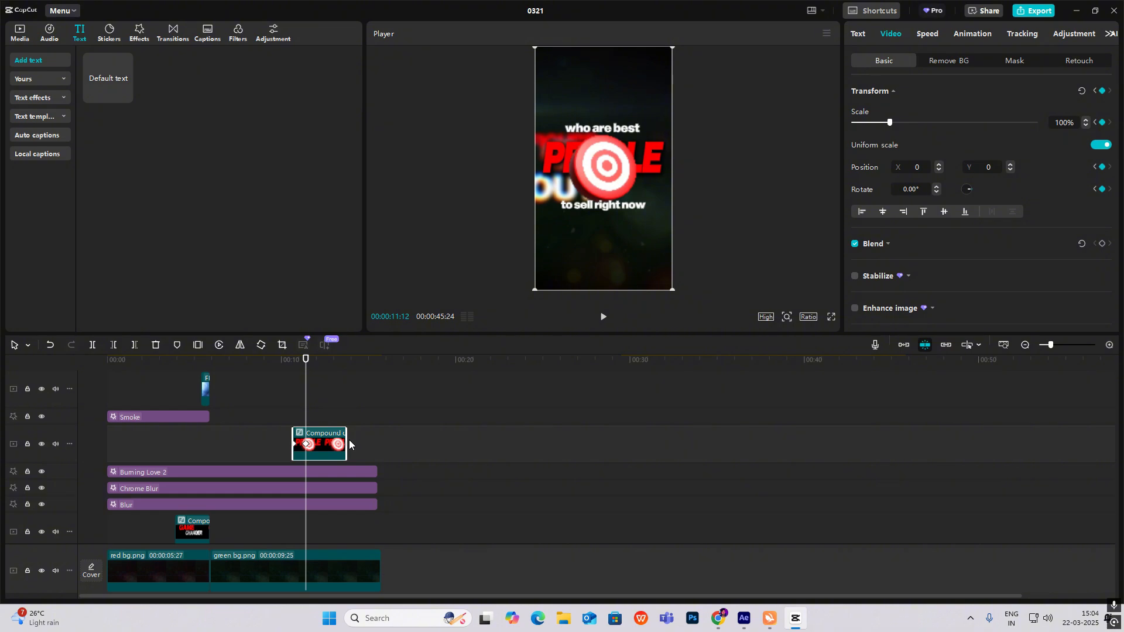
# - Apply the Cubic Out preset curve to the scale and X position keyframes of the PEOPLE compound clip
pyautogui.hotkey('alt', 'k')
pyautogui.click(1109, 345)
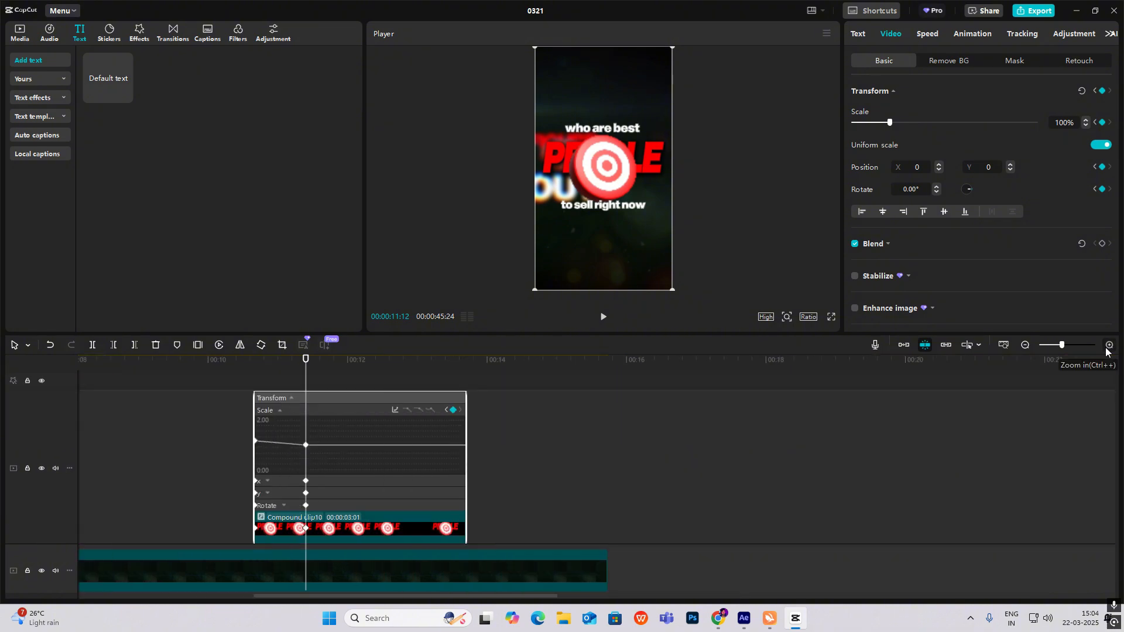
pyautogui.click(399, 410)
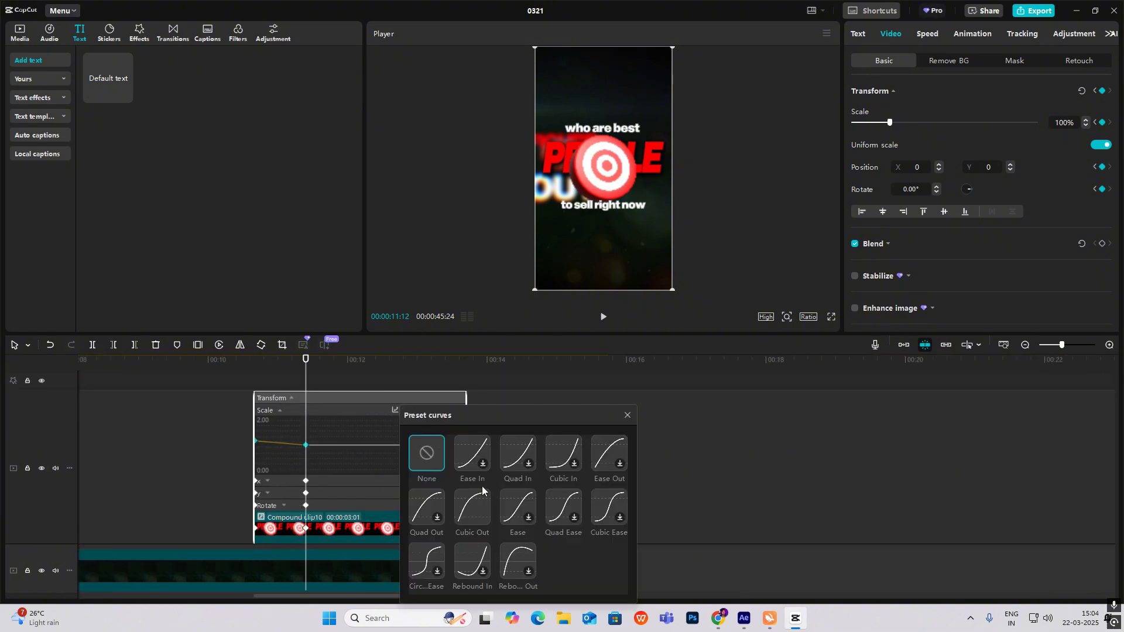
pyautogui.click(482, 486)
pyautogui.click(289, 483)
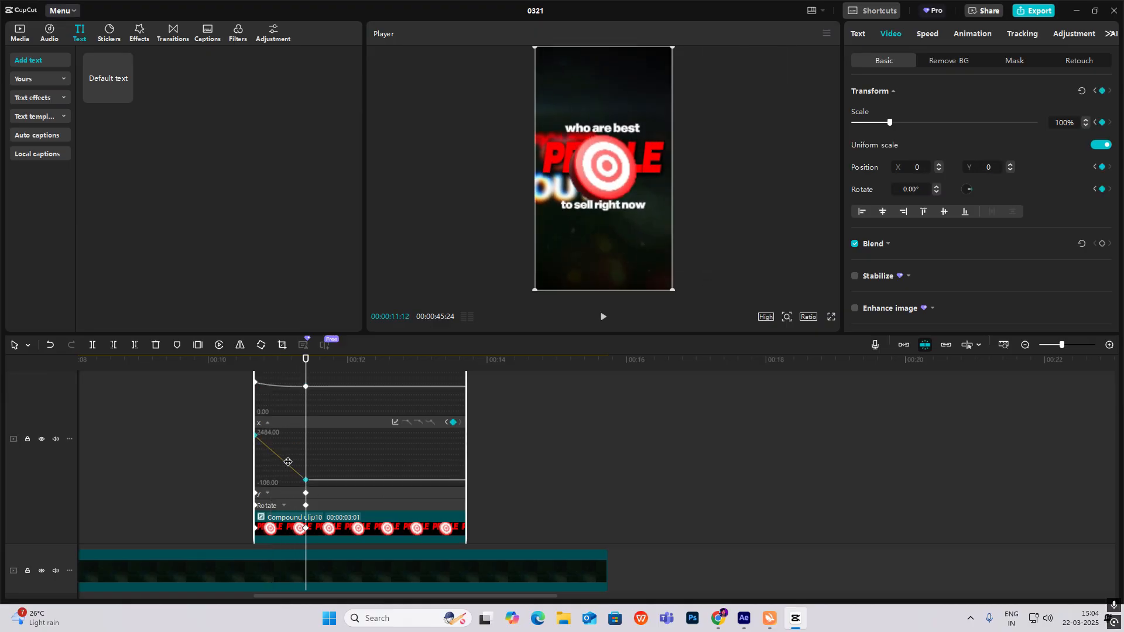
pyautogui.click(395, 422)
pyautogui.click(429, 485)
pyautogui.click(627, 414)
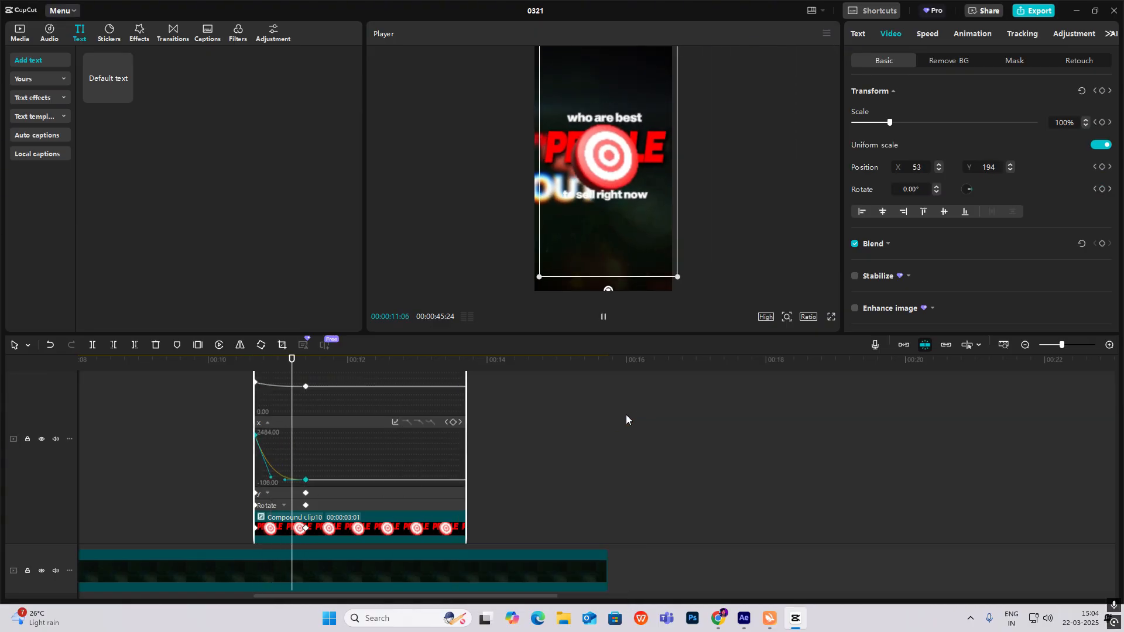
# - Apply the Cubic Out curve to the Y position keyframes of the PEOPLE compound clip and hide the keyframe graphs
pyautogui.click(282, 494)
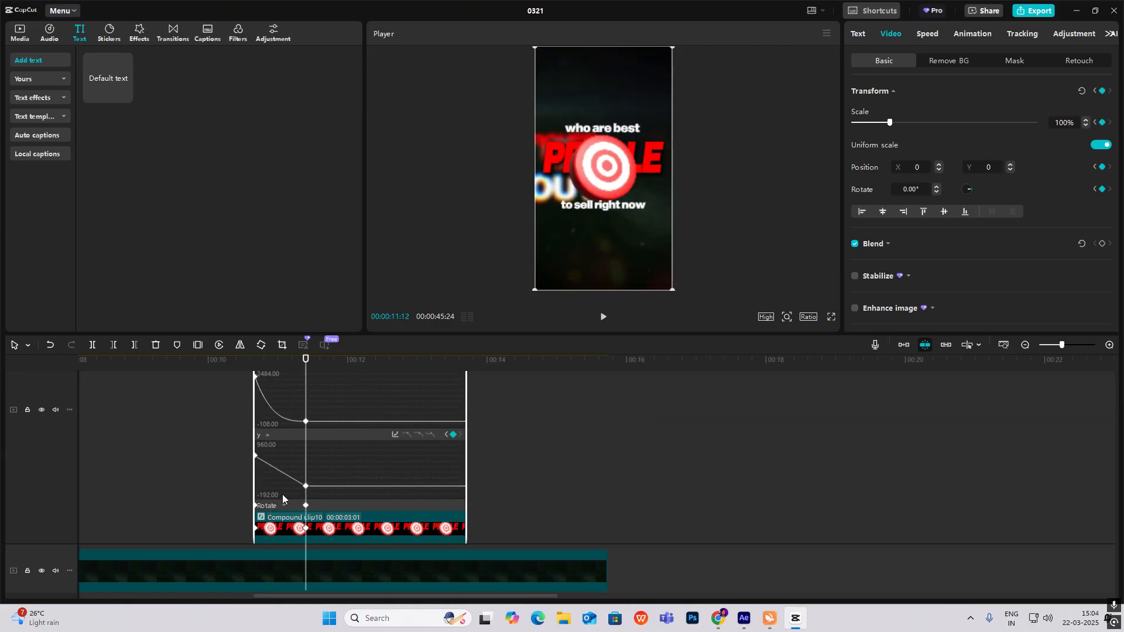
pyautogui.click(394, 435)
pyautogui.click(452, 477)
pyautogui.click(628, 415)
pyautogui.click(283, 505)
pyautogui.hotkey('alt', 'k')
# - Play the eased transition from 00:00:10:20 and scrub through the PEOPLE compound clip to check the motion
pyautogui.click(254, 422)
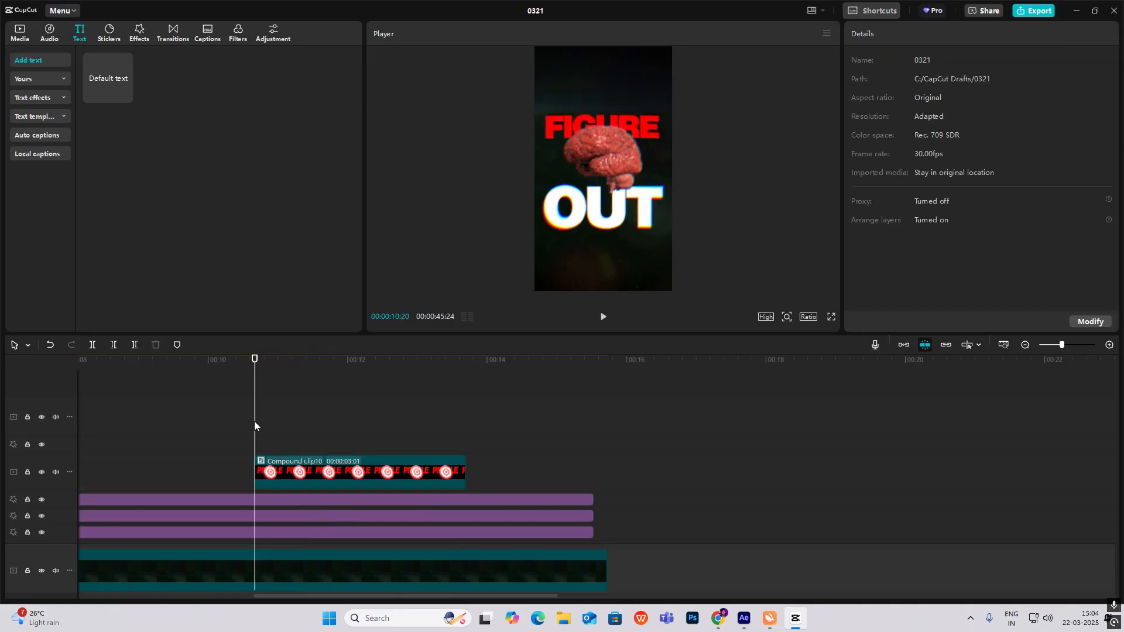
pyautogui.press('space')
pyautogui.press('space')
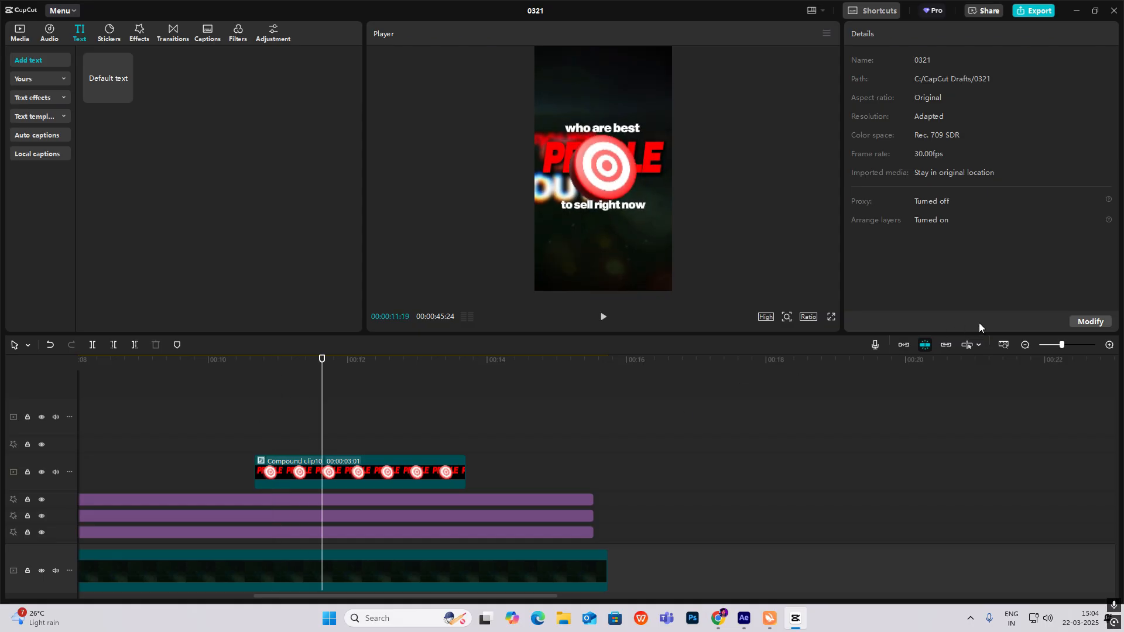
pyautogui.click(1024, 345)
pyautogui.scroll(-3, 329, 387)
pyautogui.click(329, 387)
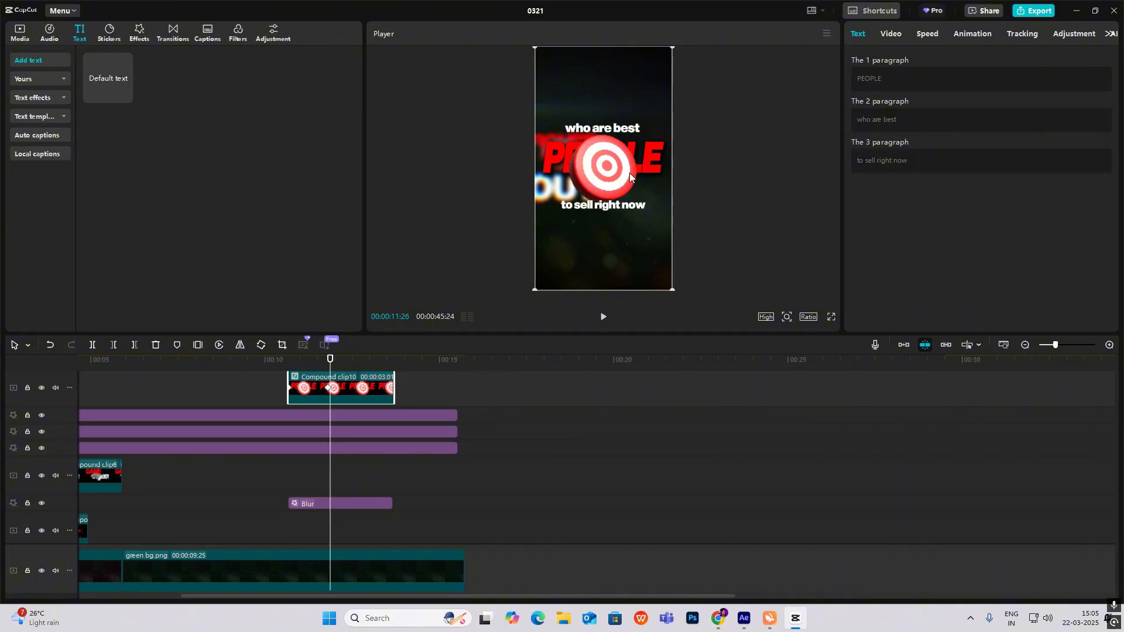
pyautogui.scroll(1, 351, 419)
pyautogui.click(301, 392)
pyautogui.moveTo(301, 394); pyautogui.dragTo(338, 403)
# - Scrub the reference video to about 00:00:40:25 to study its question-mark scene
pyautogui.click(1026, 345)
pyautogui.scroll(-5, 758, 502)
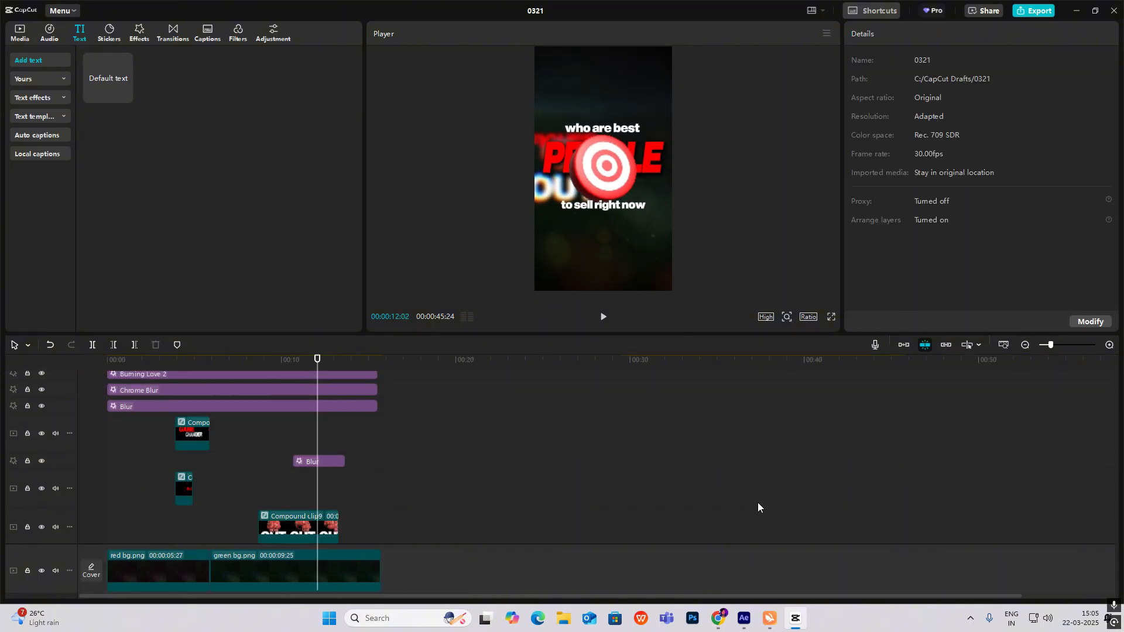
pyautogui.click(705, 405)
pyautogui.moveTo(711, 405); pyautogui.dragTo(819, 448)
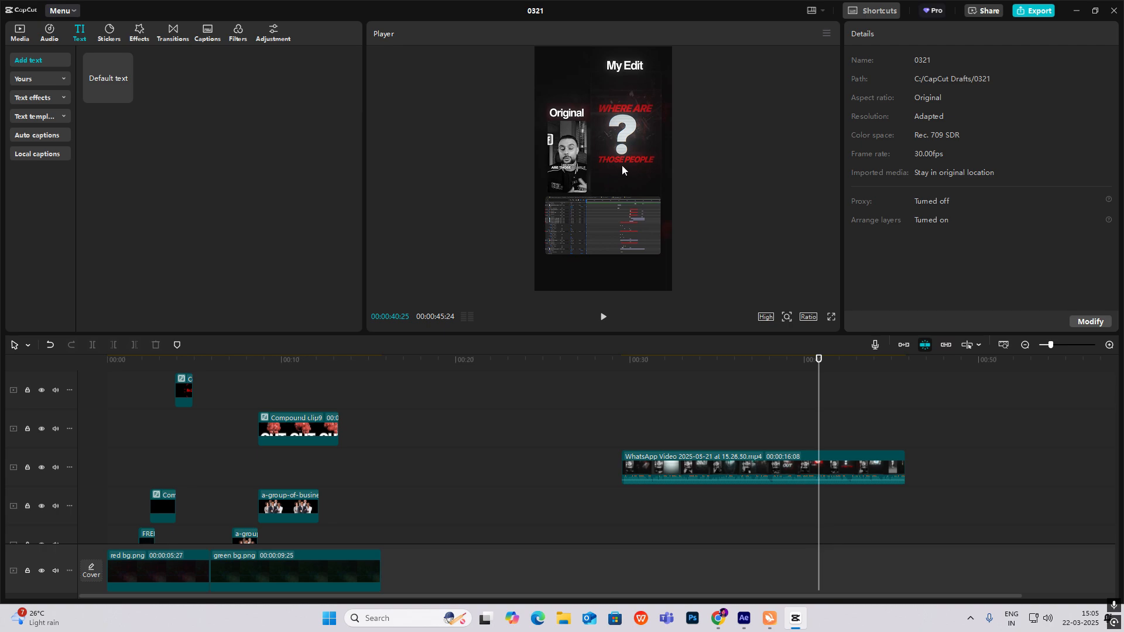
# - Add a default text clip starting near 00:00:12 on its own track below the full-length Blur effect
pyautogui.moveTo(809, 388); pyautogui.dragTo(278, 408)
pyautogui.moveTo(108, 78); pyautogui.dragTo(287, 398)
pyautogui.moveTo(302, 466); pyautogui.dragTo(342, 448)
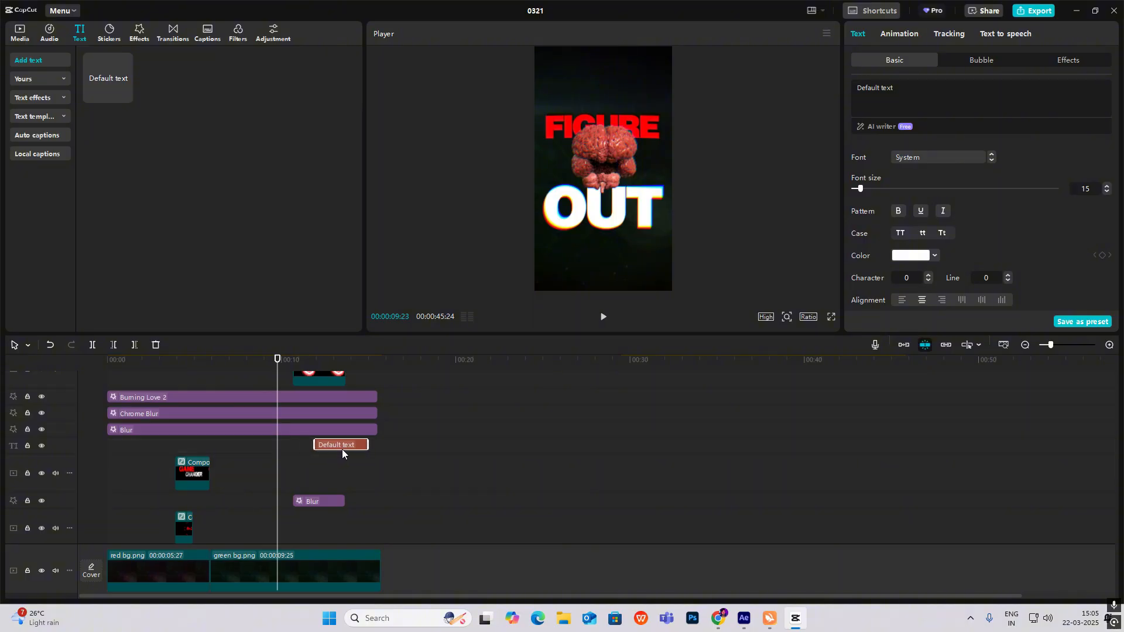
# - Add transform keyframes to the PEOPLE compound clip at 00:00:12:07 with 100% scale and at 00:00:13:19 with 58% scale
pyautogui.scroll(2, 322, 409)
pyautogui.click(316, 408)
pyautogui.moveTo(316, 408); pyautogui.dragTo(331, 424)
pyautogui.scroll(-5, 738, 511)
pyautogui.scroll(5, 750, 421)
pyautogui.click(345, 423)
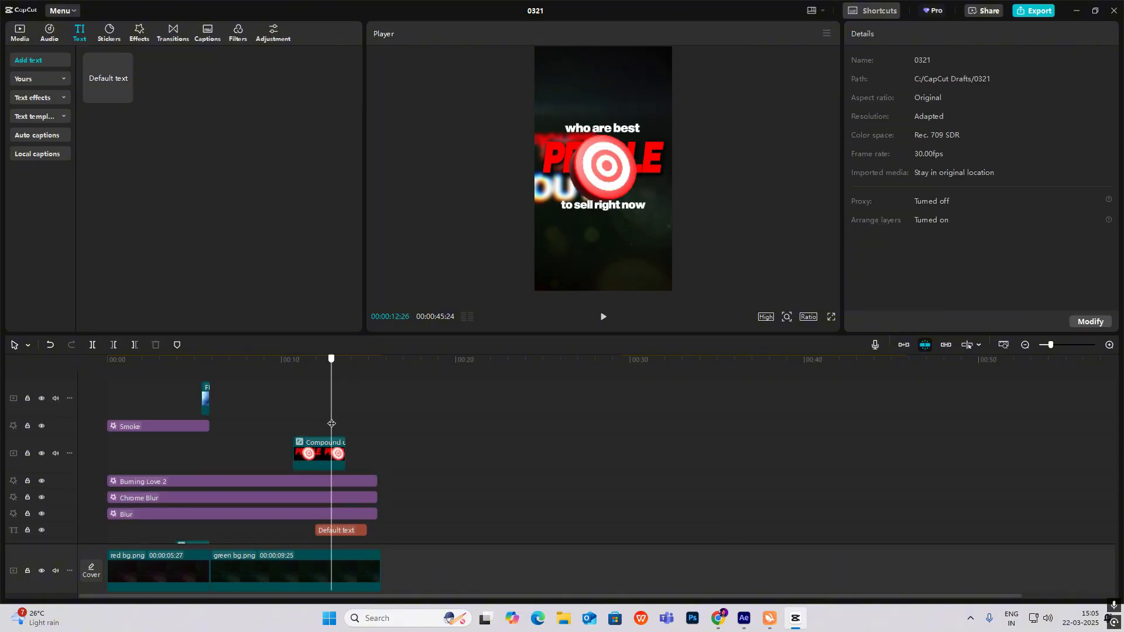
pyautogui.scroll(-2, 351, 455)
pyautogui.click(335, 408)
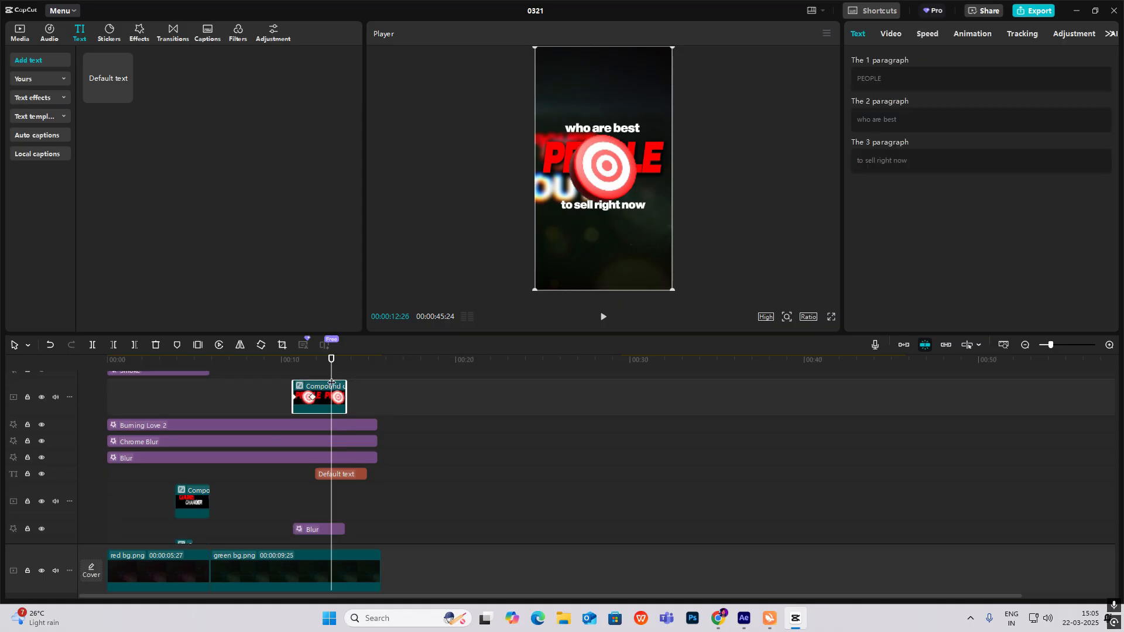
pyautogui.moveTo(331, 379)
pyautogui.mouseDown()
pyautogui.moveTo(300, 381)
pyautogui.moveTo(339, 376)
pyautogui.mouseUp()
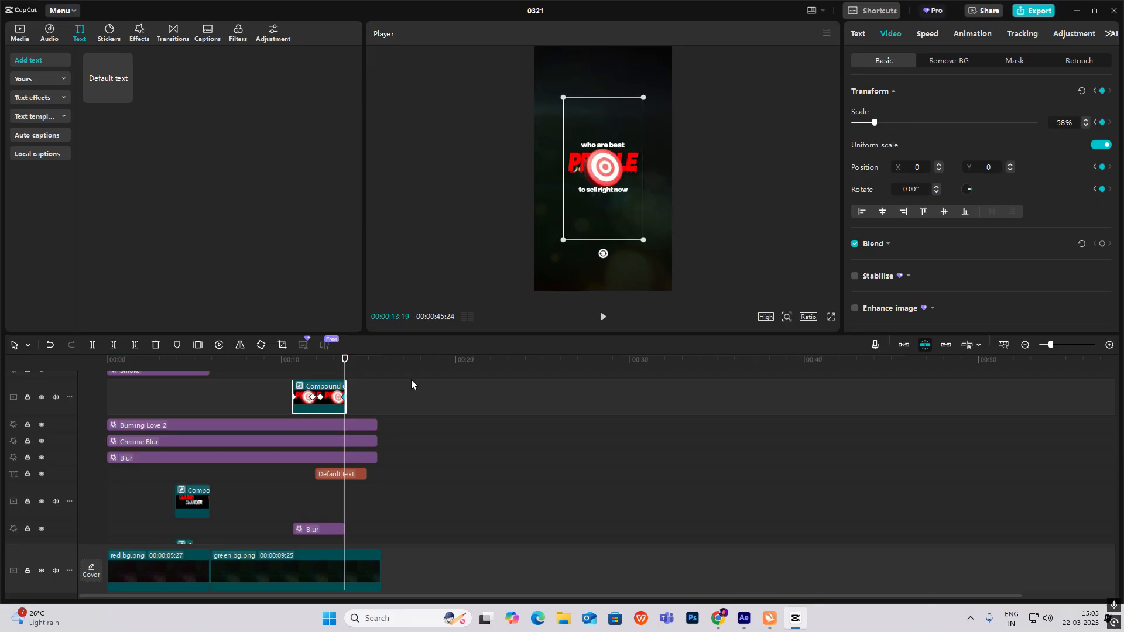
# - Apply the Cubic Out curve to the compound clip's scale change between 00:00:12:07 and 00:00:13:19
pyautogui.moveTo(345, 361)
pyautogui.mouseDown()
pyautogui.moveTo(314, 374)
pyautogui.moveTo(339, 379)
pyautogui.mouseUp()
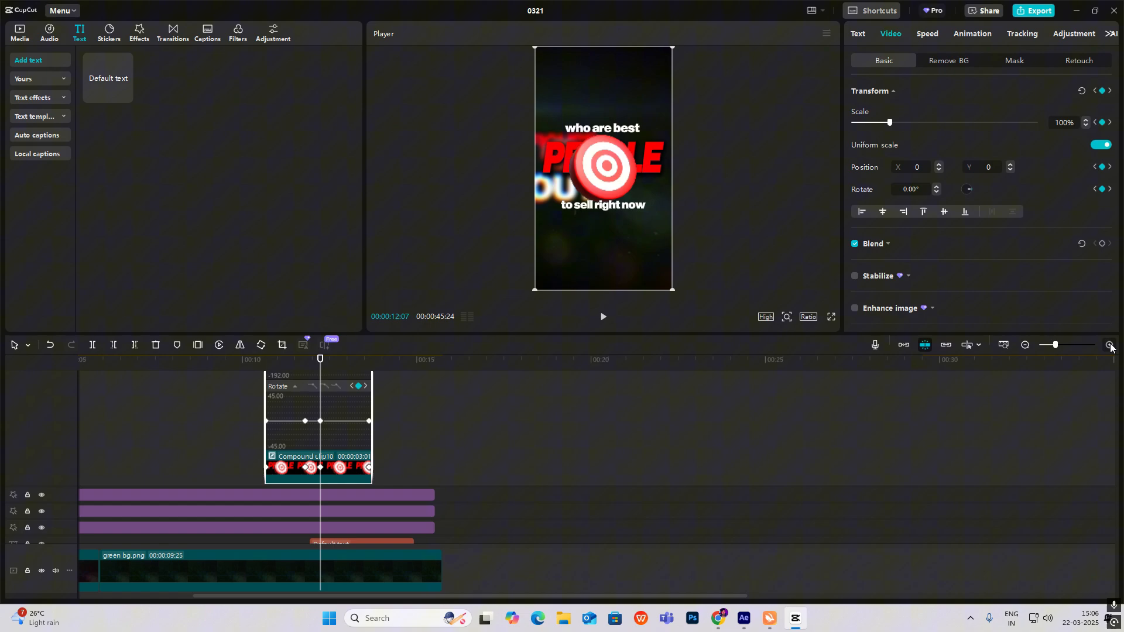
pyautogui.scroll(3, 392, 461)
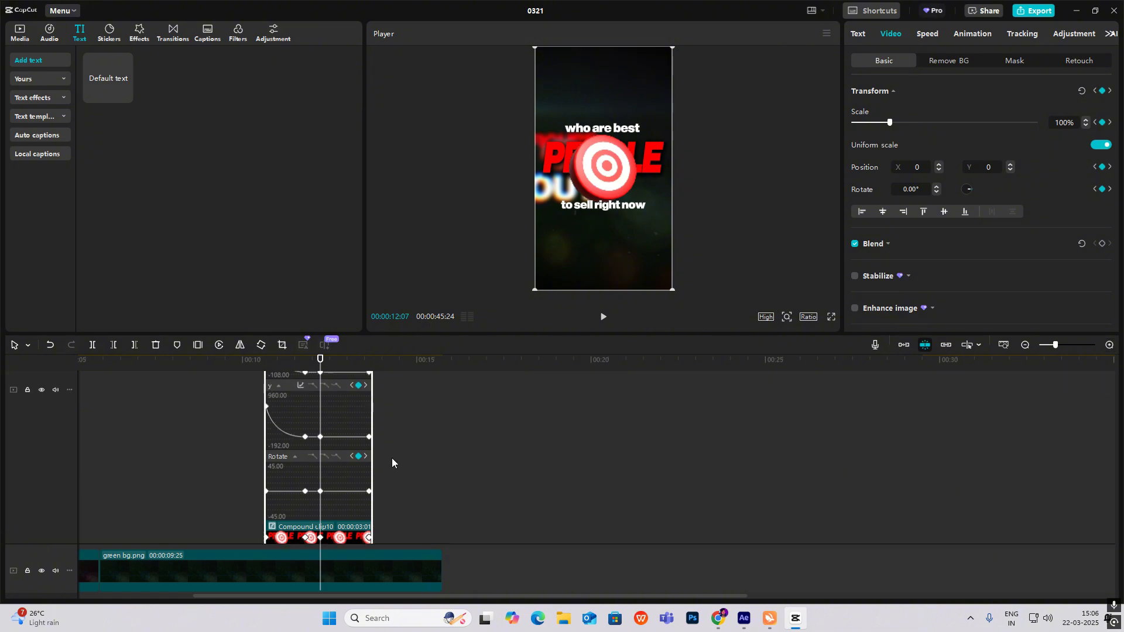
pyautogui.scroll(3, 350, 462)
pyautogui.click(341, 437)
pyautogui.click(300, 398)
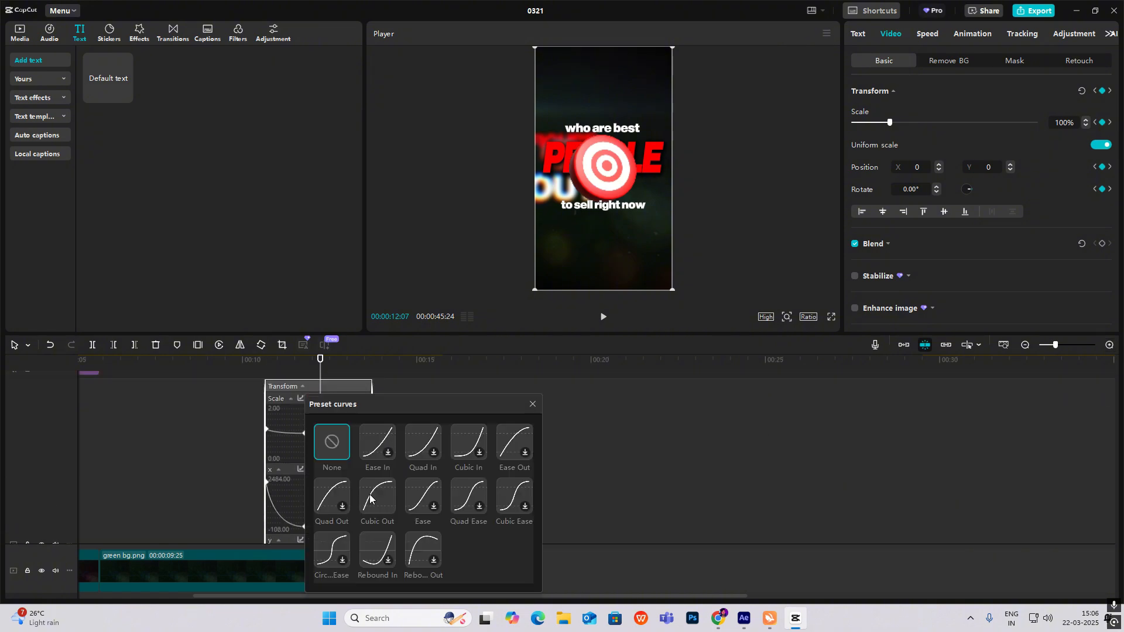
pyautogui.click(381, 485)
pyautogui.click(532, 404)
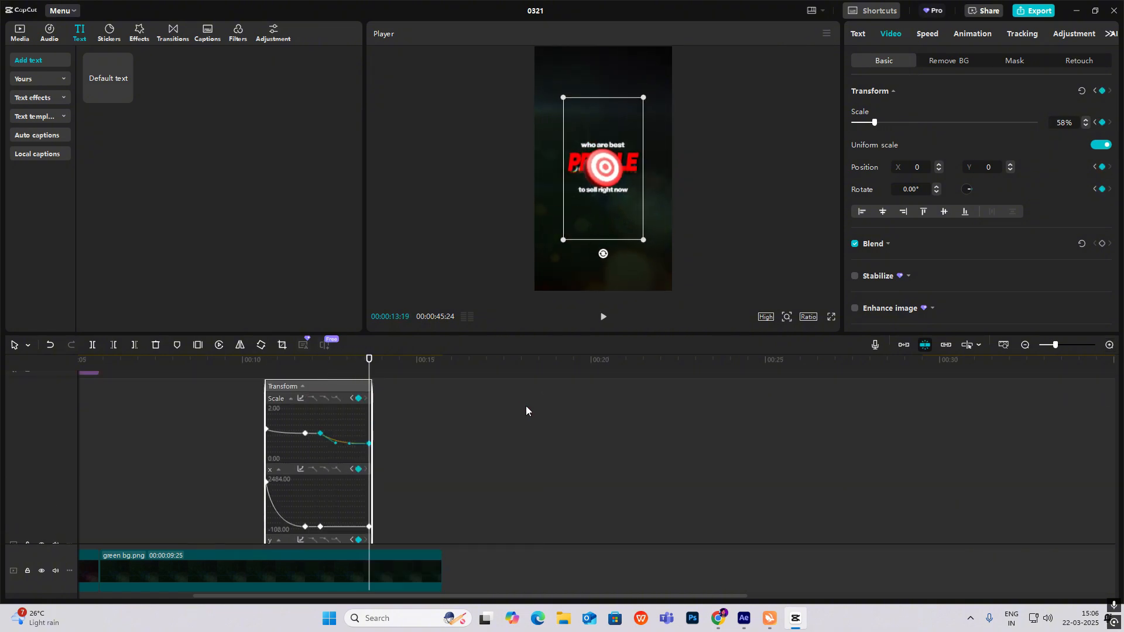
# - Add the Blur video effect above the PEOPLE compound clip, spanning from its 00:00:12:07 keyframe to the clip's end
pyautogui.scroll(-2, 406, 443)
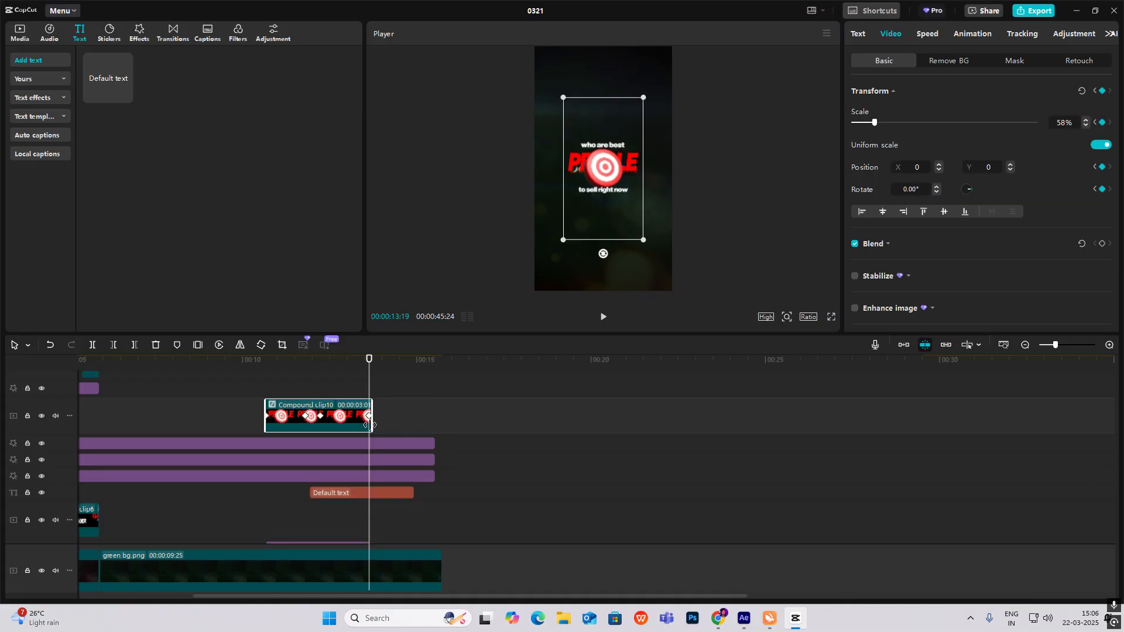
pyautogui.click(138, 35)
pyautogui.moveTo(172, 139); pyautogui.dragTo(353, 397)
pyautogui.moveTo(305, 370); pyautogui.dragTo(320, 391)
pyautogui.click(326, 413)
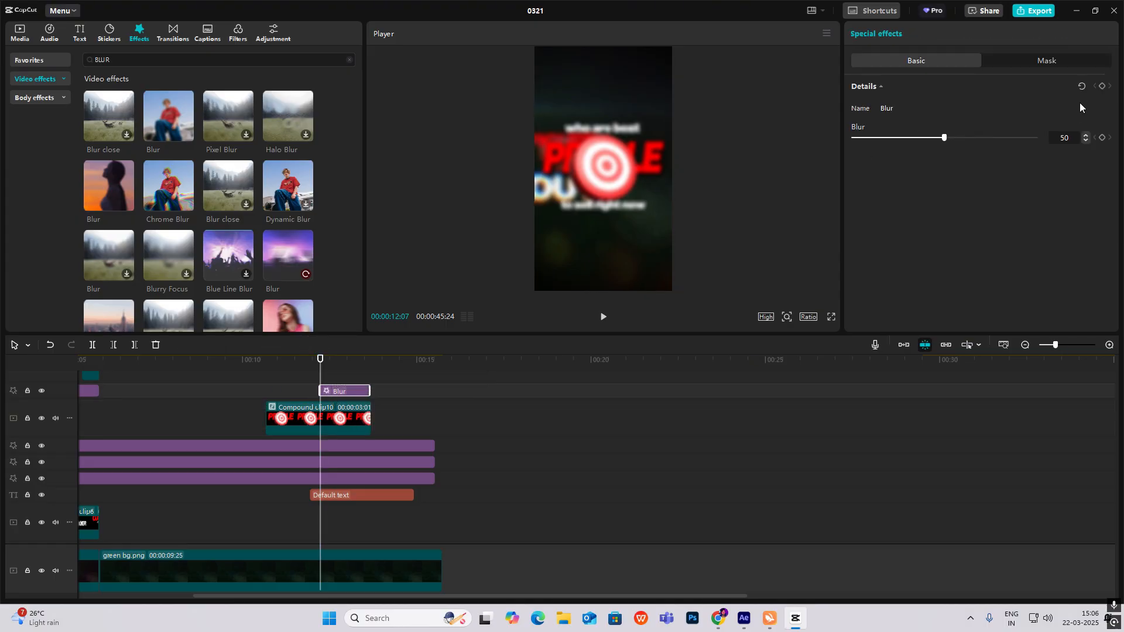
# - Keyframe the new Blur effect from 0 at 00:00:12:07 to 100 at 00:00:13:19
pyautogui.click(1101, 87)
pyautogui.moveTo(929, 138); pyautogui.dragTo(852, 138)
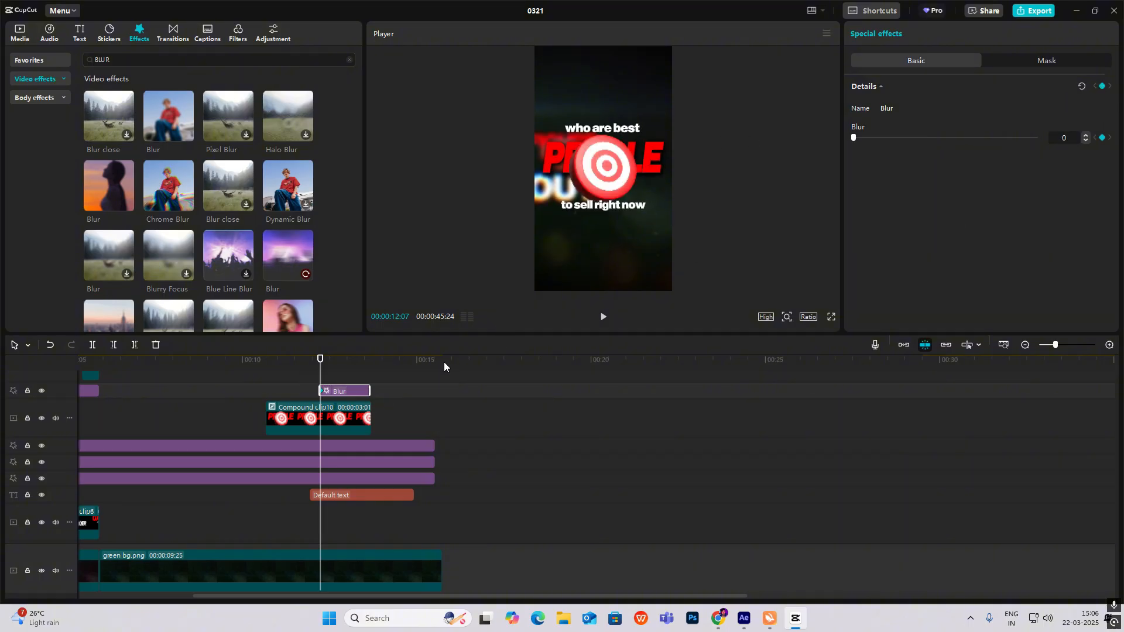
pyautogui.moveTo(320, 378); pyautogui.dragTo(367, 383)
pyautogui.click(364, 431)
pyautogui.click(368, 391)
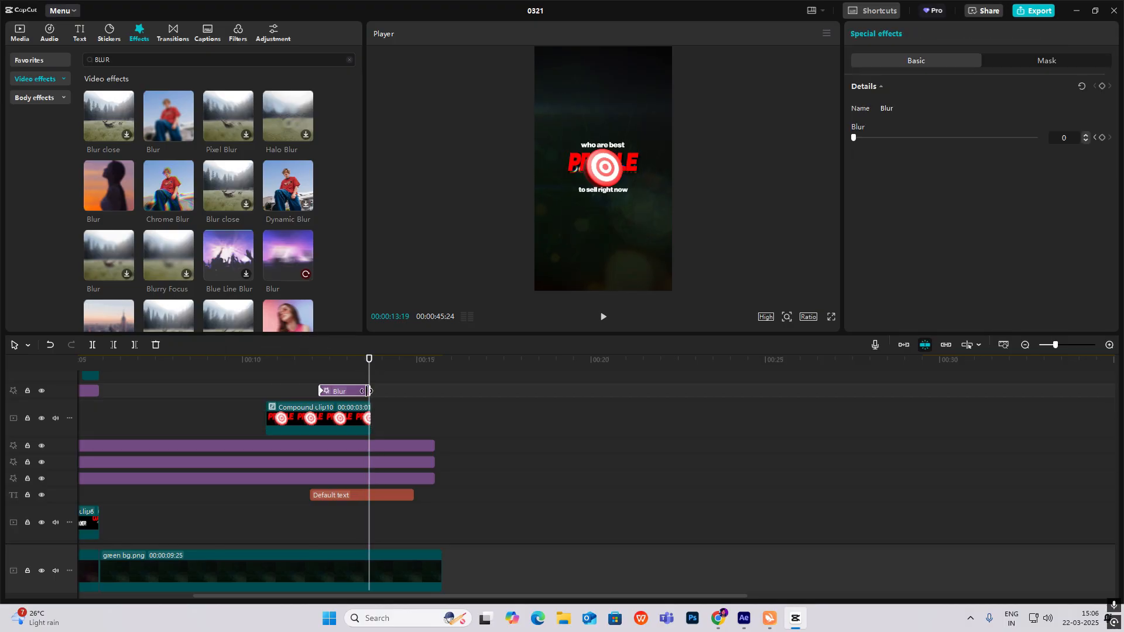
pyautogui.click(1103, 87)
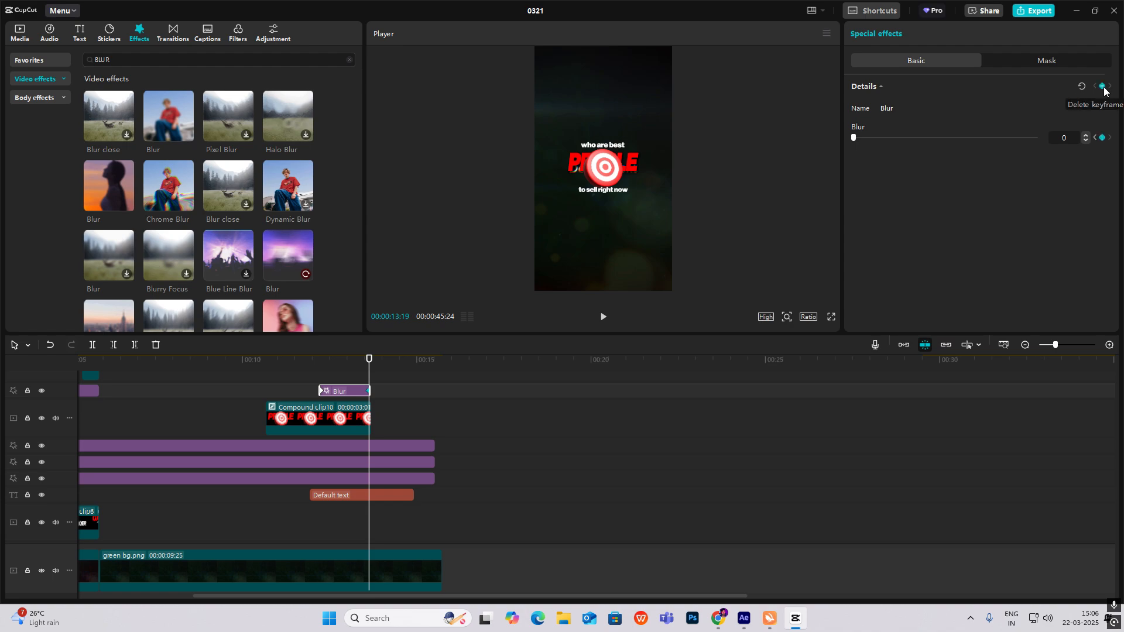
pyautogui.moveTo(855, 147); pyautogui.dragTo(977, 163)
# - Scrub through the blur ramp and reduce the blur to 46 at the 00:00:13:19 keyframe
pyautogui.moveTo(344, 371); pyautogui.dragTo(424, 391)
pyautogui.click(1109, 345)
pyautogui.click(1109, 346)
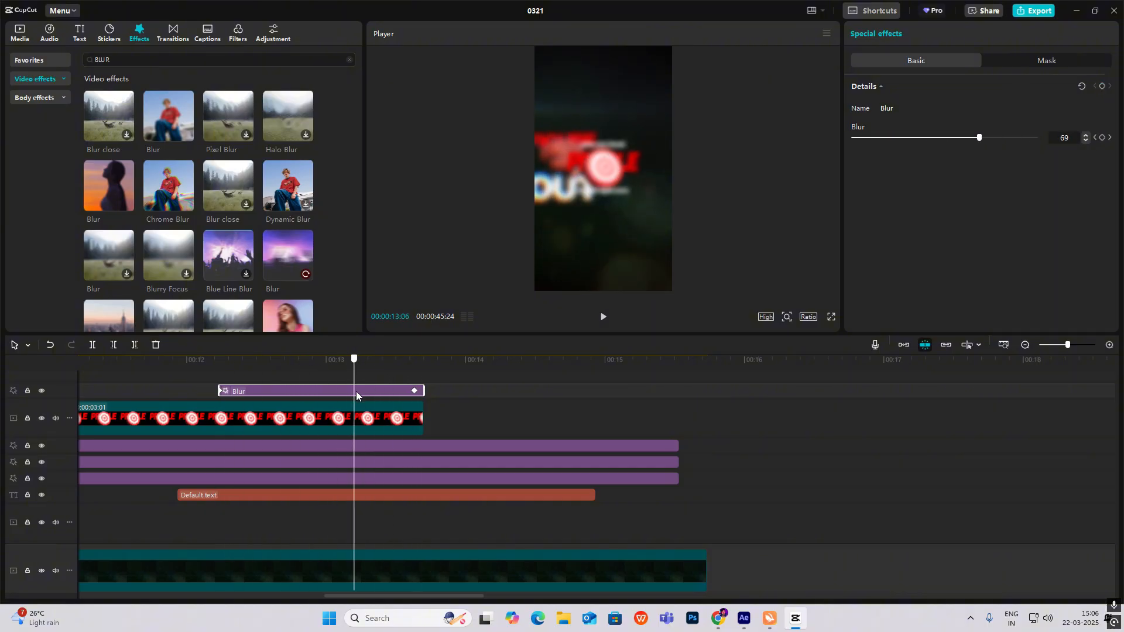
pyautogui.press('Right')
pyautogui.click(414, 375)
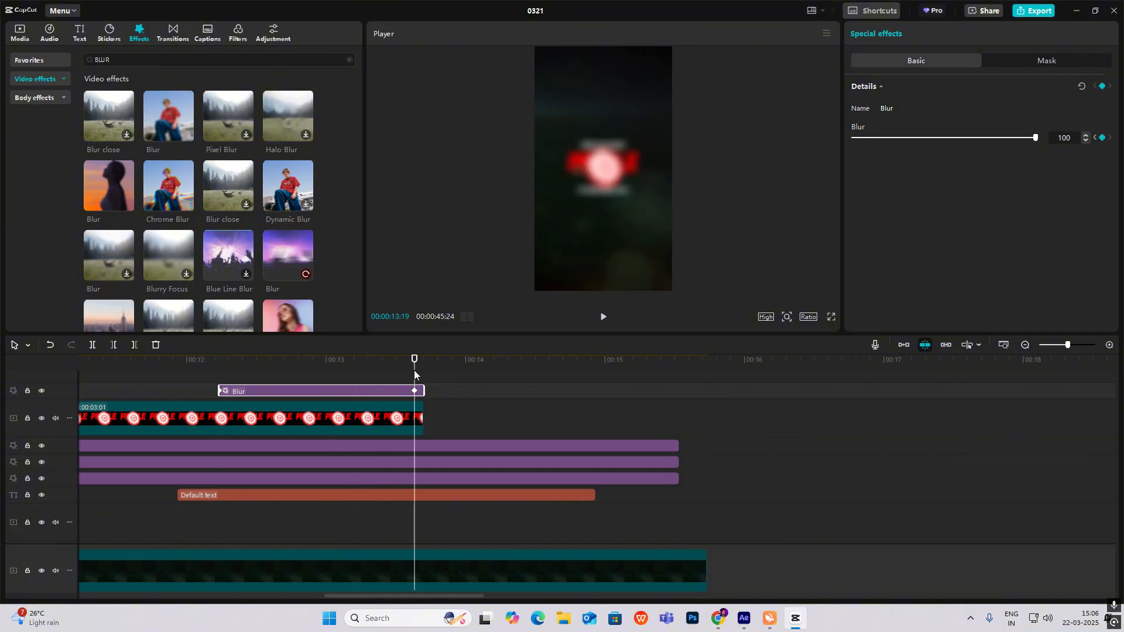
pyautogui.click(981, 138)
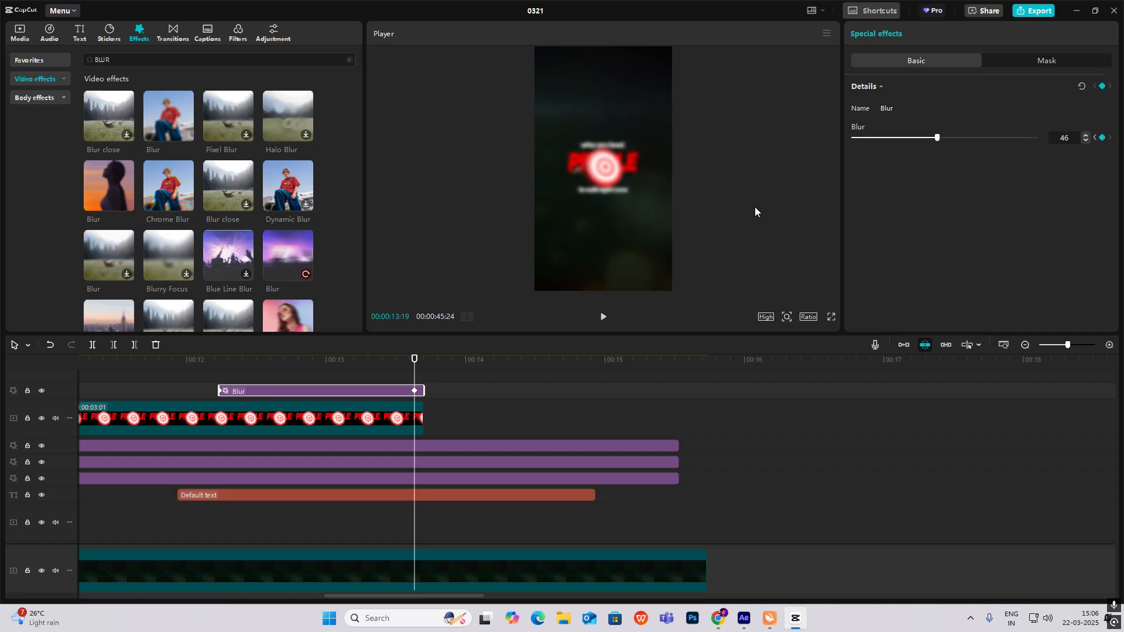
pyautogui.click(363, 376)
pyautogui.scroll(-3, 393, 383)
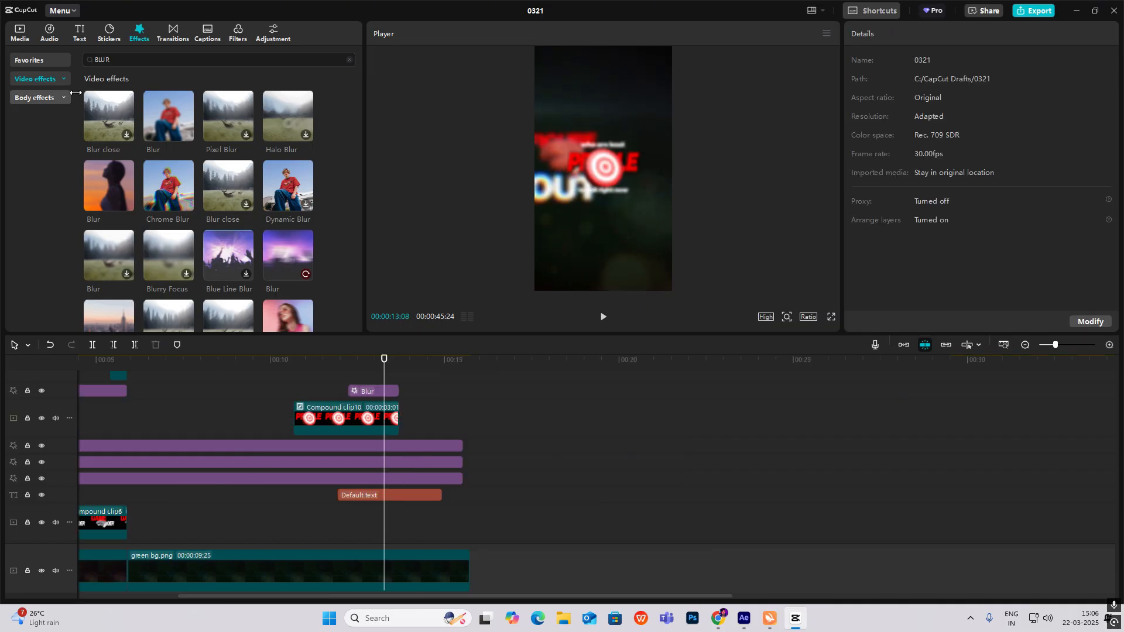
# - Add a "?" text above the other clips from about 00:00:12:07, in Europa Grotesk SH Bold scaled to 500%
pyautogui.click(79, 33)
pyautogui.moveTo(99, 55); pyautogui.dragTo(346, 375)
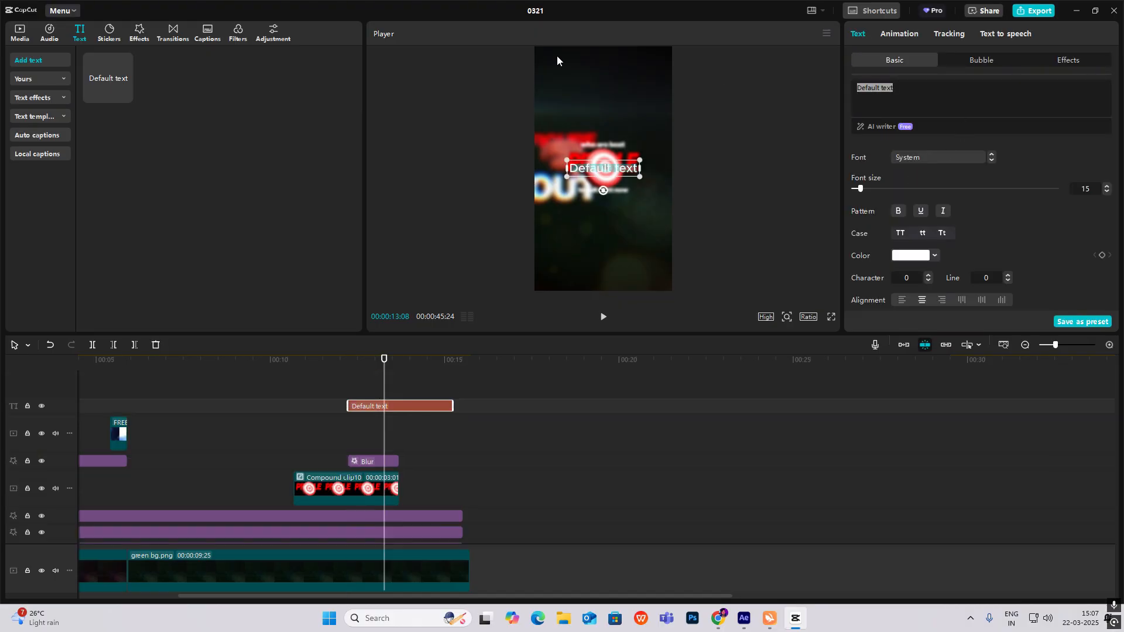
pyautogui.write('?')
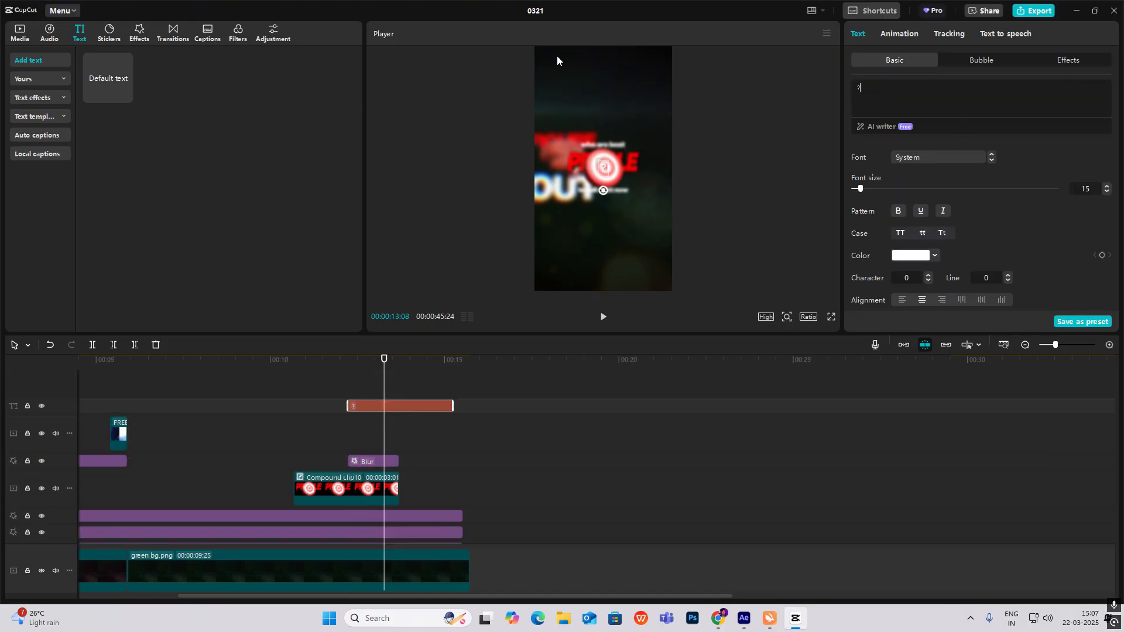
pyautogui.click(935, 157)
pyautogui.click(943, 226)
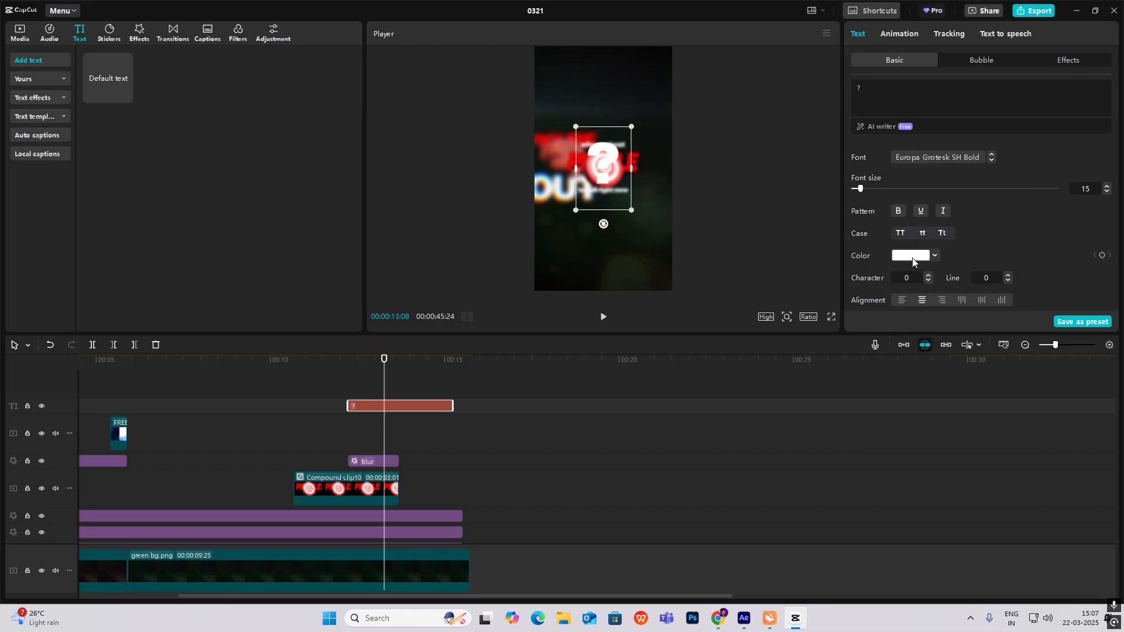
# - Give the question mark a black shadow with 67% opacity and 51% bluriness
pyautogui.scroll(-10, 992, 241)
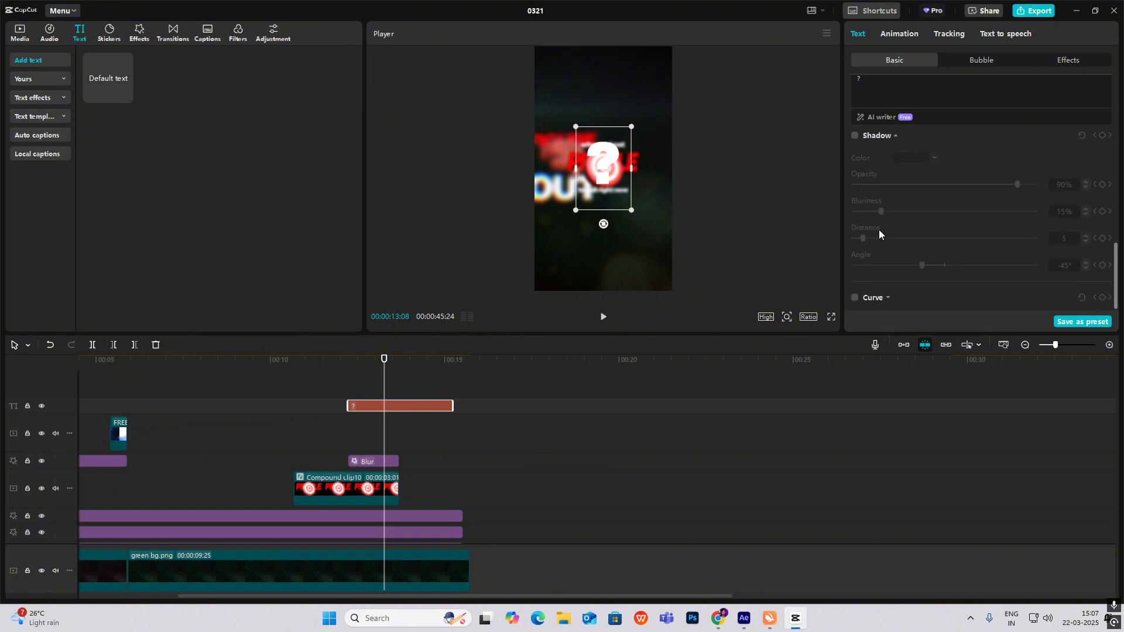
pyautogui.click(857, 177)
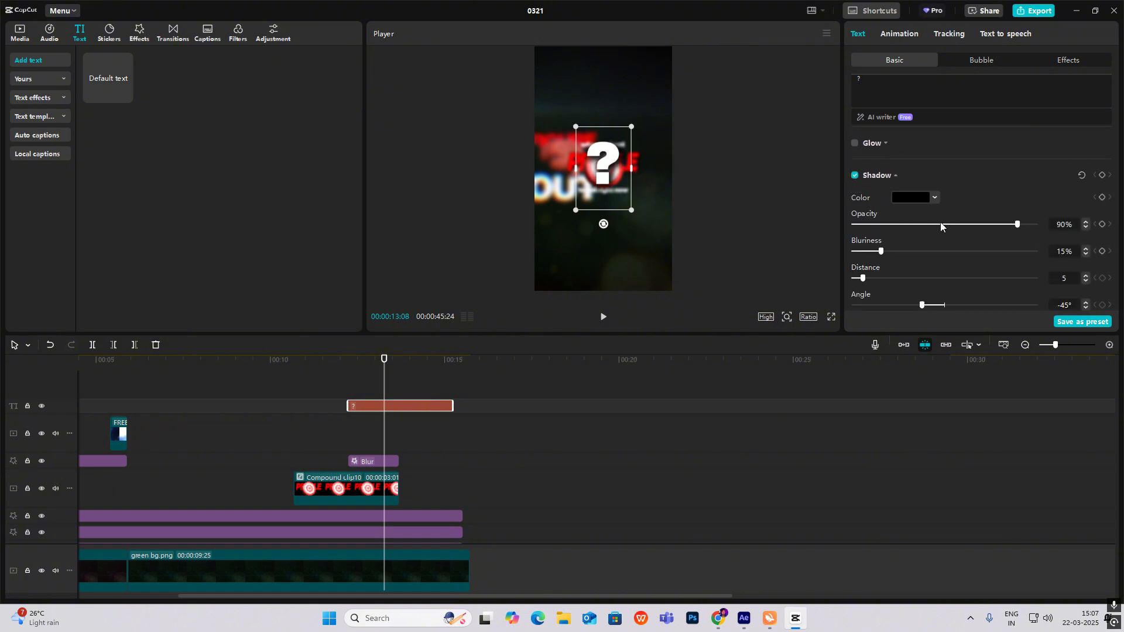
pyautogui.click(947, 251)
pyautogui.moveTo(946, 225); pyautogui.dragTo(965, 225)
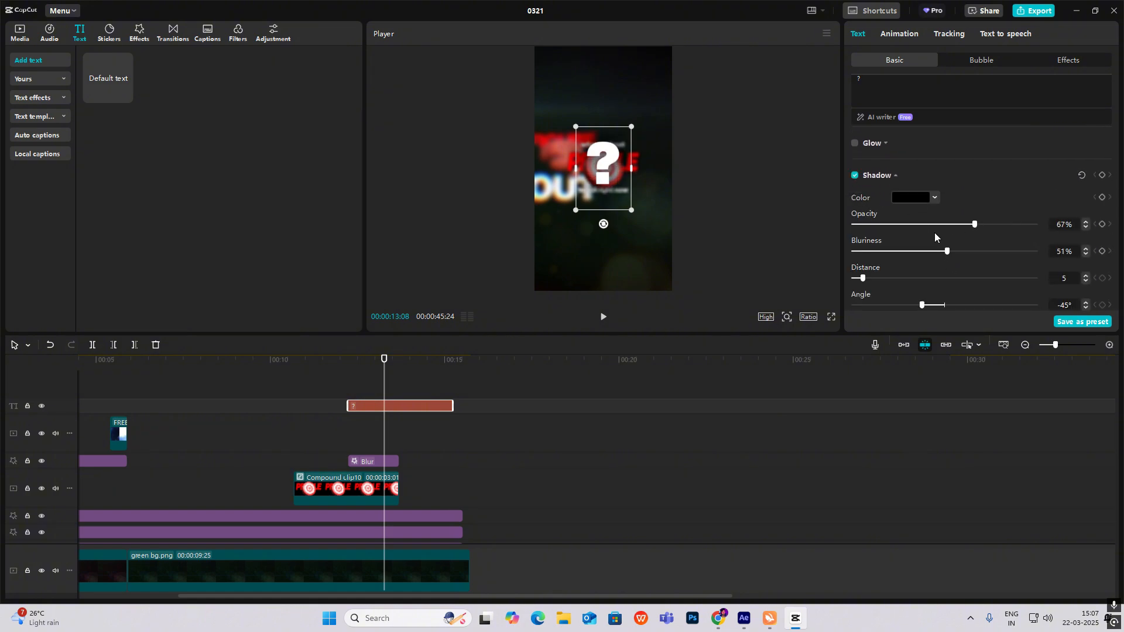
# - Increase the question mark's font size to 31 and lower it to about Y -262
pyautogui.scroll(10, 872, 193)
pyautogui.moveTo(862, 189); pyautogui.dragTo(872, 195)
pyautogui.moveTo(629, 182)
pyautogui.mouseDown()
pyautogui.moveTo(629, 212)
pyautogui.moveTo(628, 201)
pyautogui.mouseUp()
# - Add Transform and Blend keyframes to the question mark text at its start, 00:00:12:07
pyautogui.click(344, 389)
pyautogui.moveTo(344, 388)
pyautogui.mouseDown()
pyautogui.moveTo(364, 400)
pyautogui.moveTo(350, 400)
pyautogui.mouseUp()
pyautogui.click(365, 407)
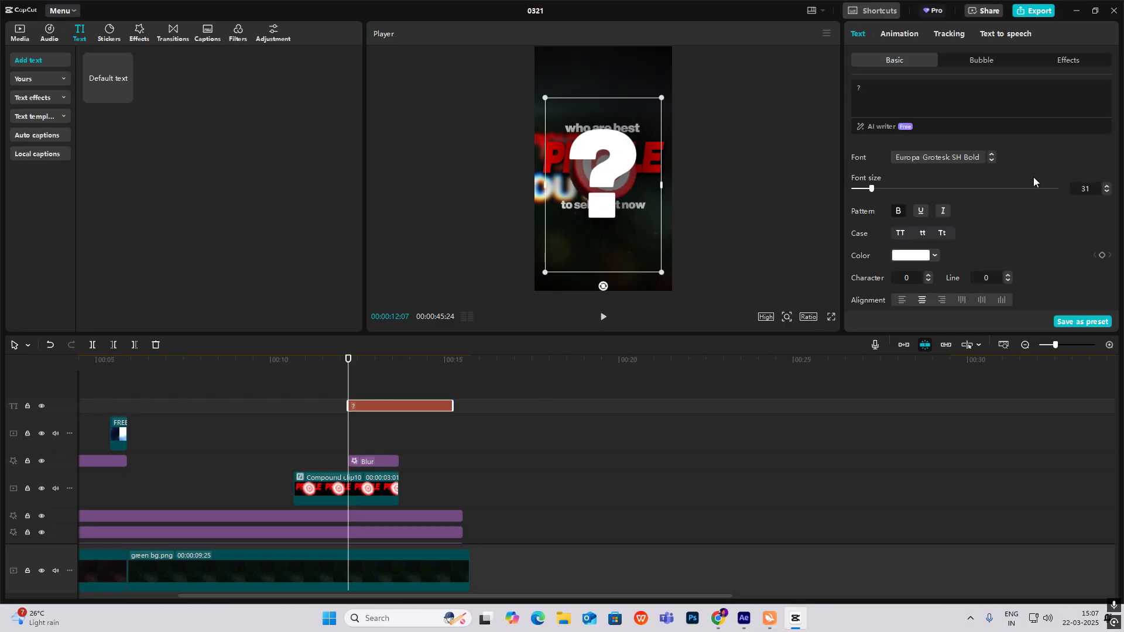
pyautogui.scroll(-8, 1087, 244)
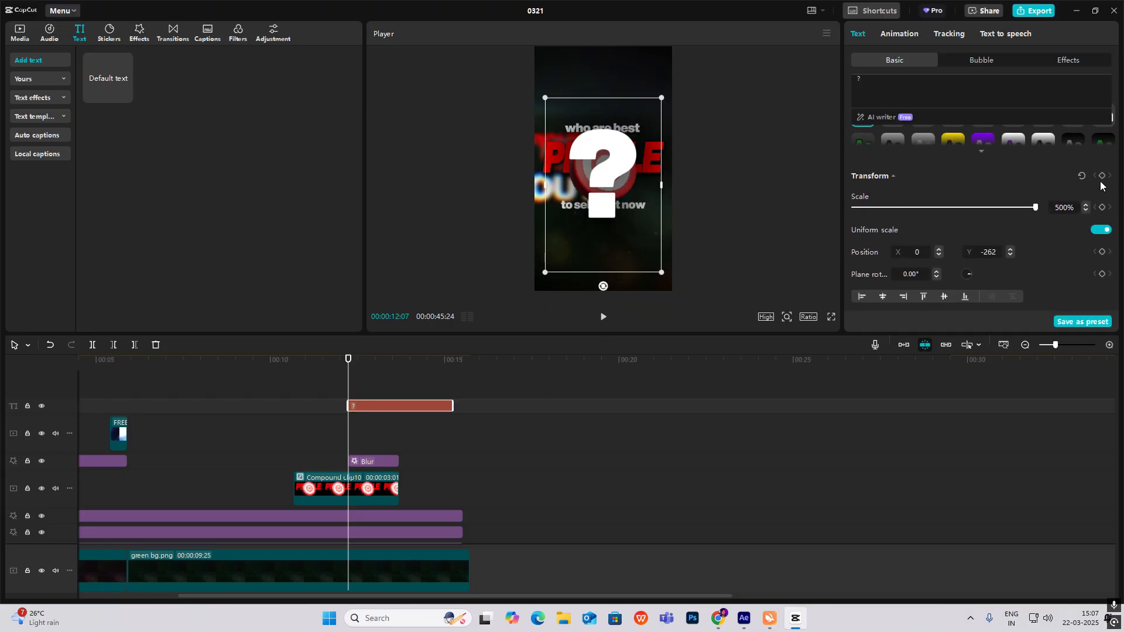
pyautogui.scroll(-1, 1107, 237)
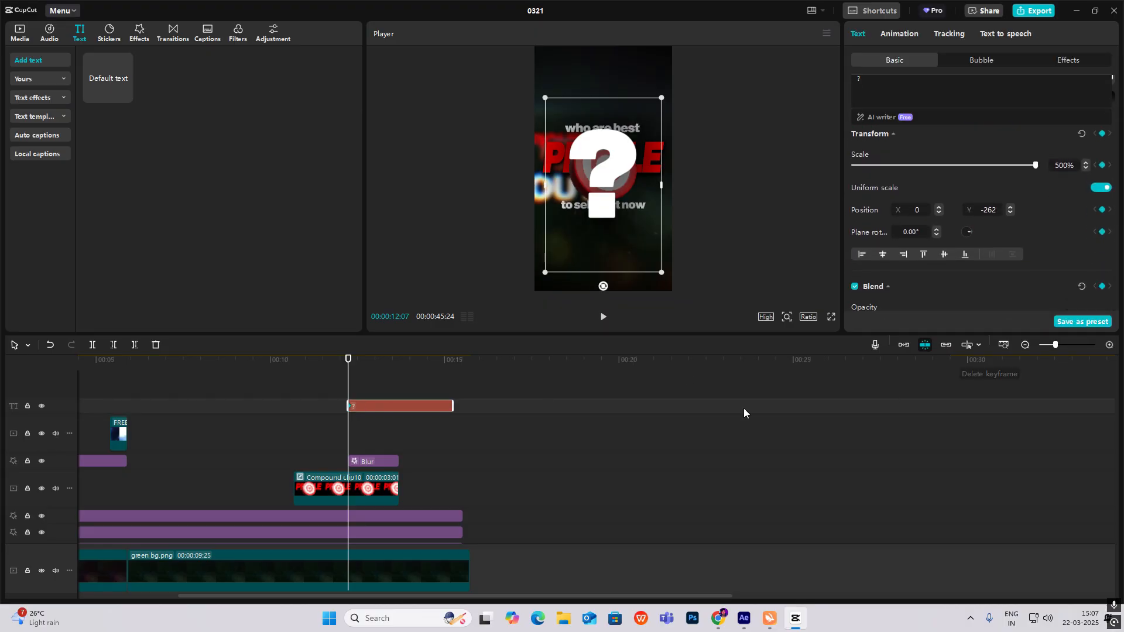
# - Add Transform and Blend keyframes at 00:00:13:12 and scale the question mark down to about 415% there
pyautogui.moveTo(341, 389); pyautogui.dragTo(390, 401)
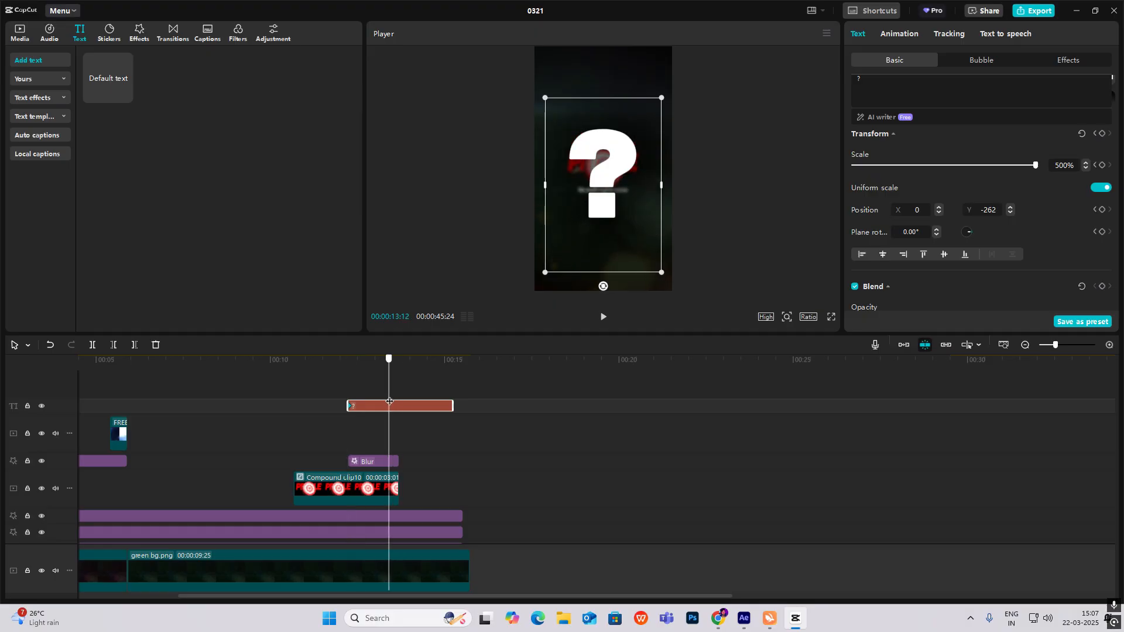
pyautogui.click(1102, 134)
pyautogui.click(1103, 287)
pyautogui.moveTo(663, 99); pyautogui.dragTo(652, 113)
# - Set the question mark's font size to 300 and its opacity to 0% at the 00:00:12:07 keyframe
pyautogui.click(348, 384)
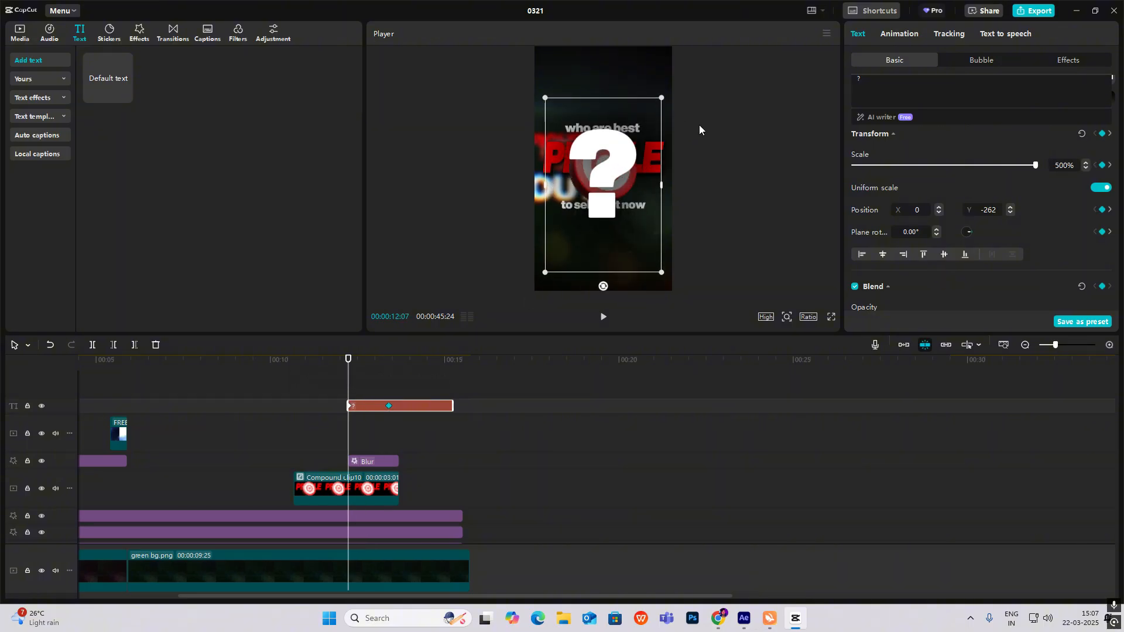
pyautogui.scroll(4, 981, 188)
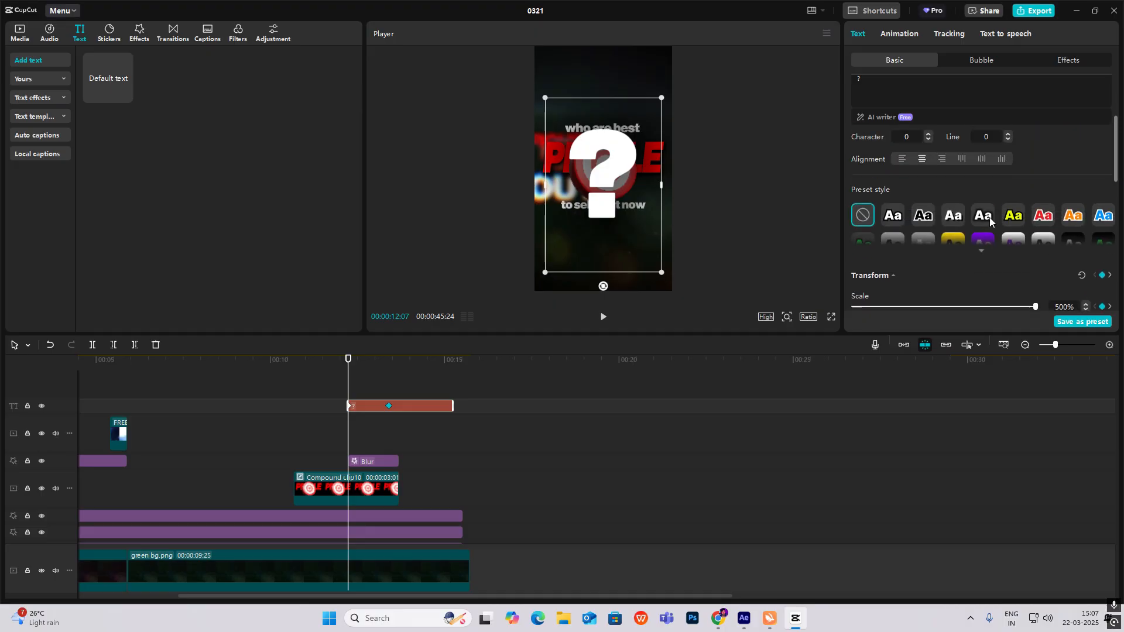
pyautogui.scroll(1, 954, 210)
pyautogui.moveTo(880, 190); pyautogui.dragTo(1059, 206)
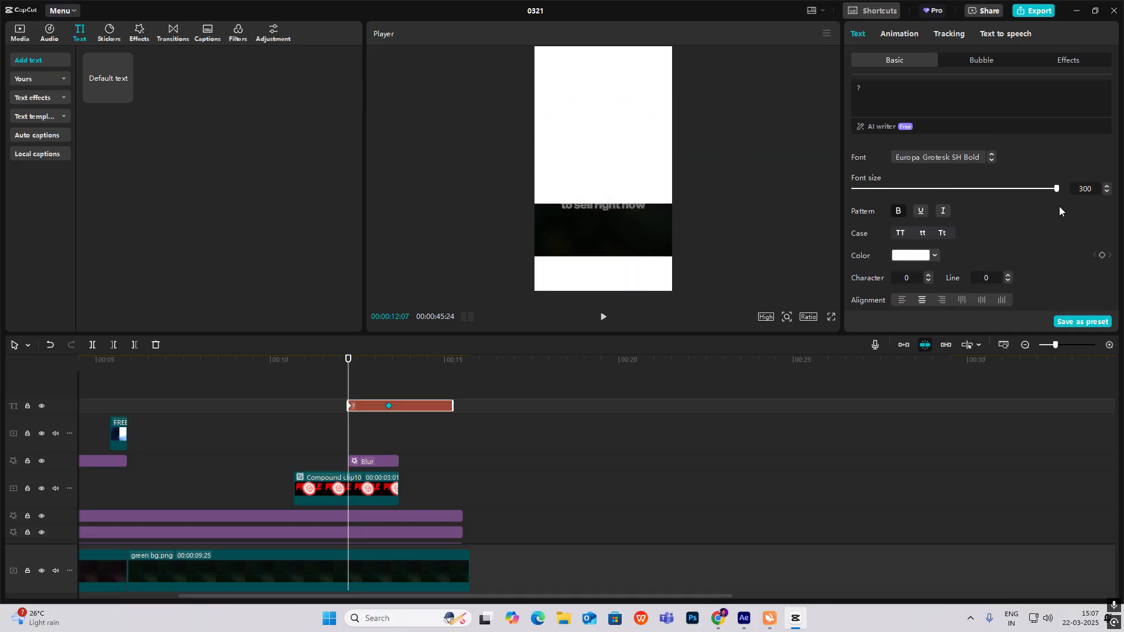
pyautogui.scroll(-5, 978, 255)
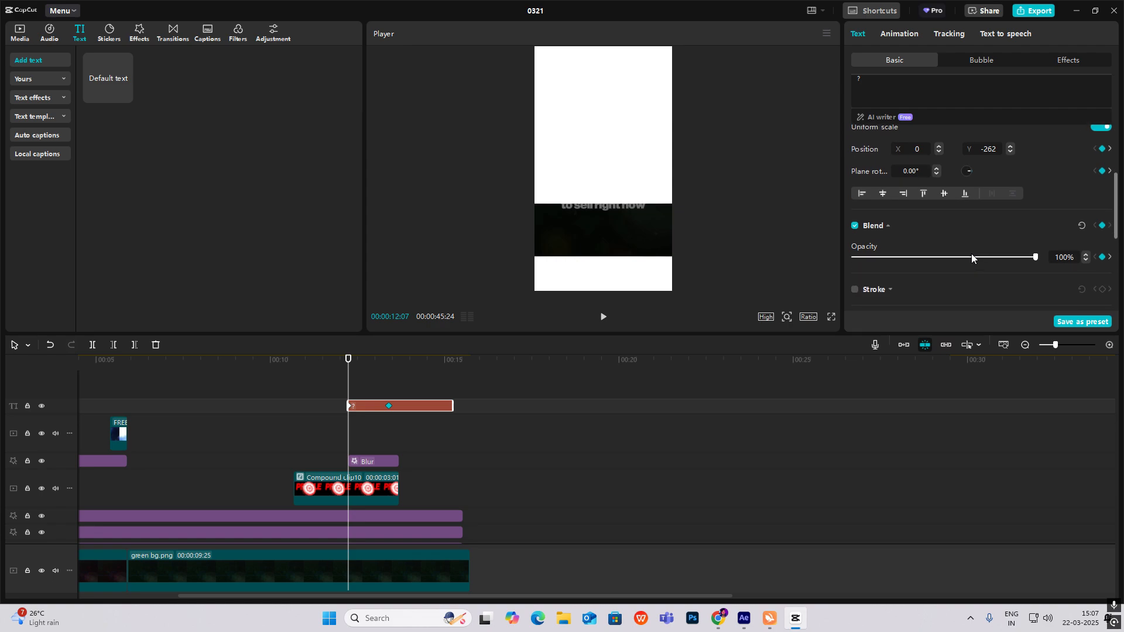
# - Reduce the question mark's scale to 48% at the 00:00:13:12 keyframe
pyautogui.click(388, 405)
pyautogui.scroll(4, 1004, 250)
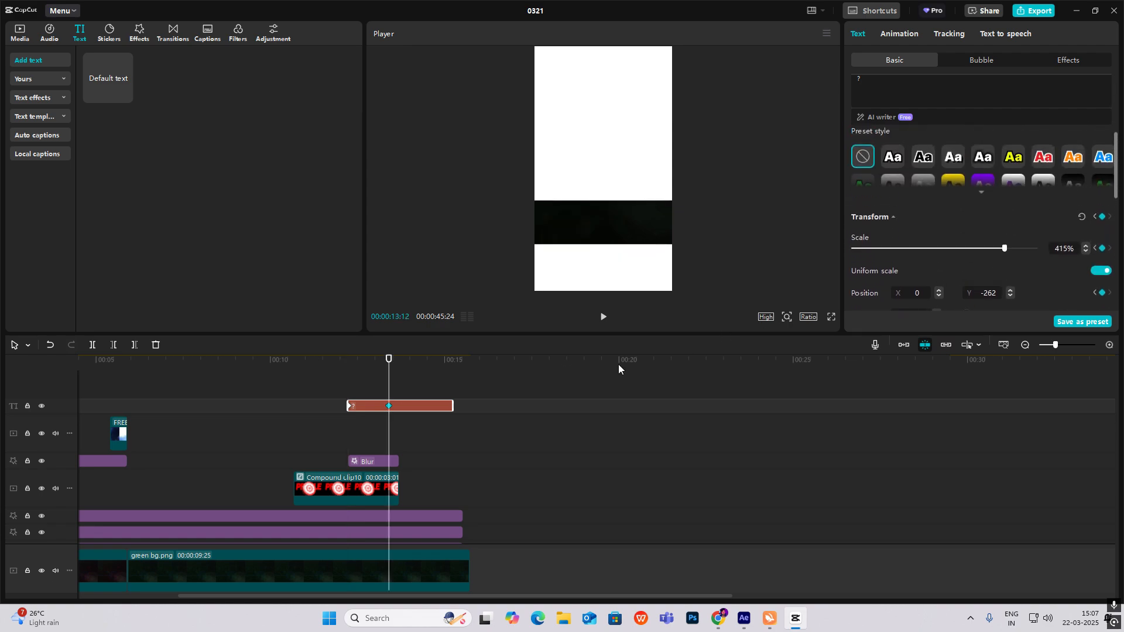
pyautogui.moveTo(984, 267); pyautogui.dragTo(876, 290)
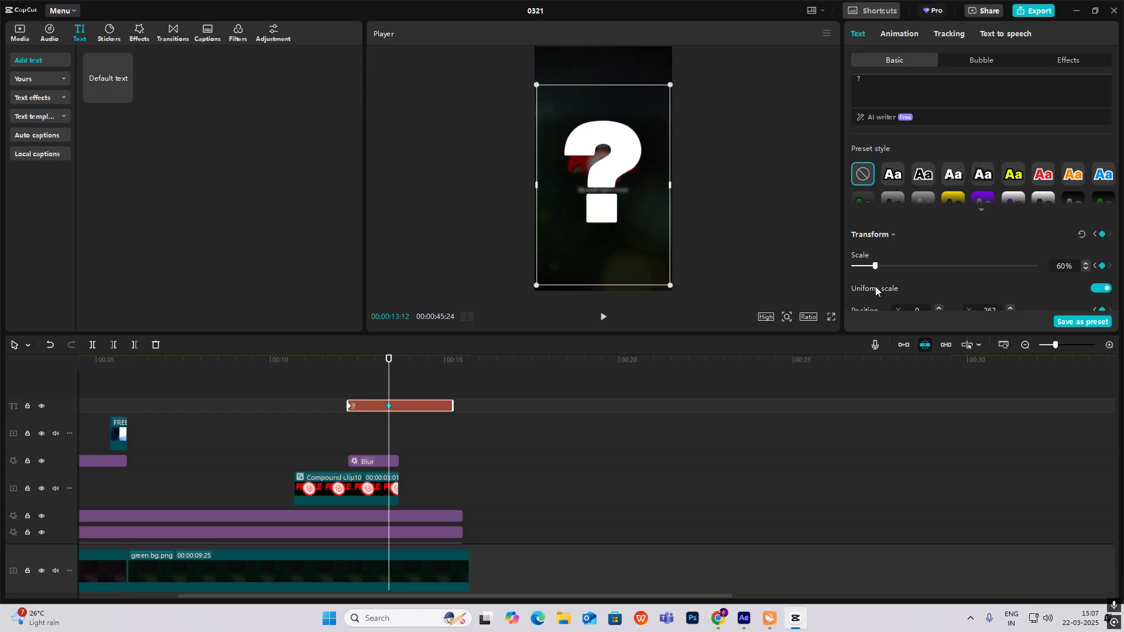
pyautogui.moveTo(876, 288); pyautogui.dragTo(871, 288)
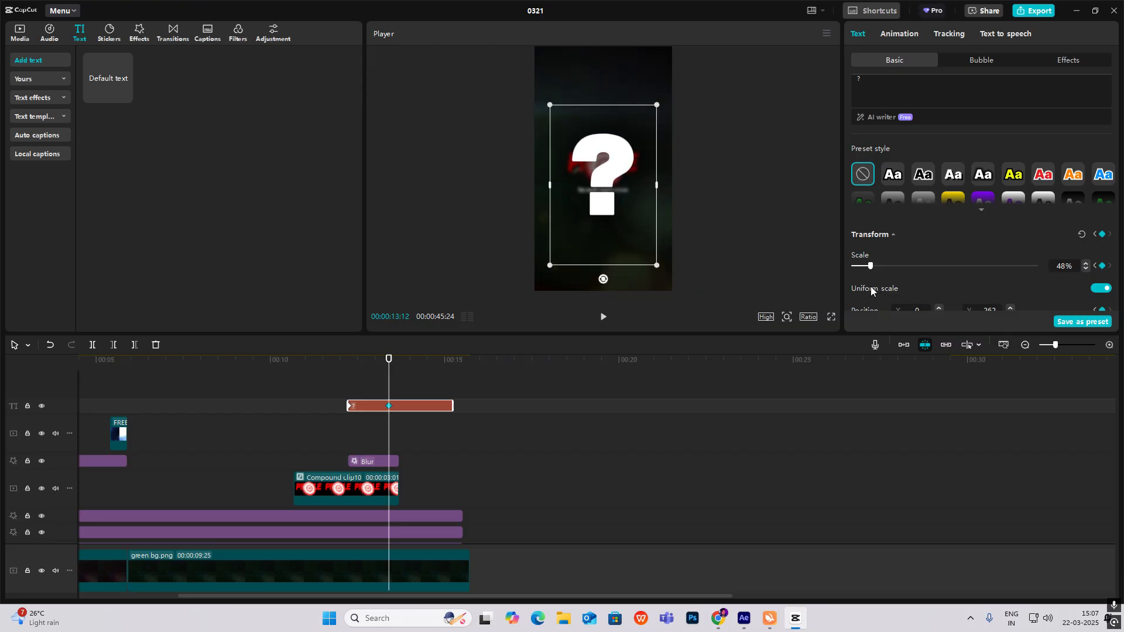
# - Open the question mark's keyframe graphs and apply the Cubic Out curve to its scale animation
pyautogui.click(359, 381)
pyautogui.moveTo(359, 382); pyautogui.dragTo(388, 398)
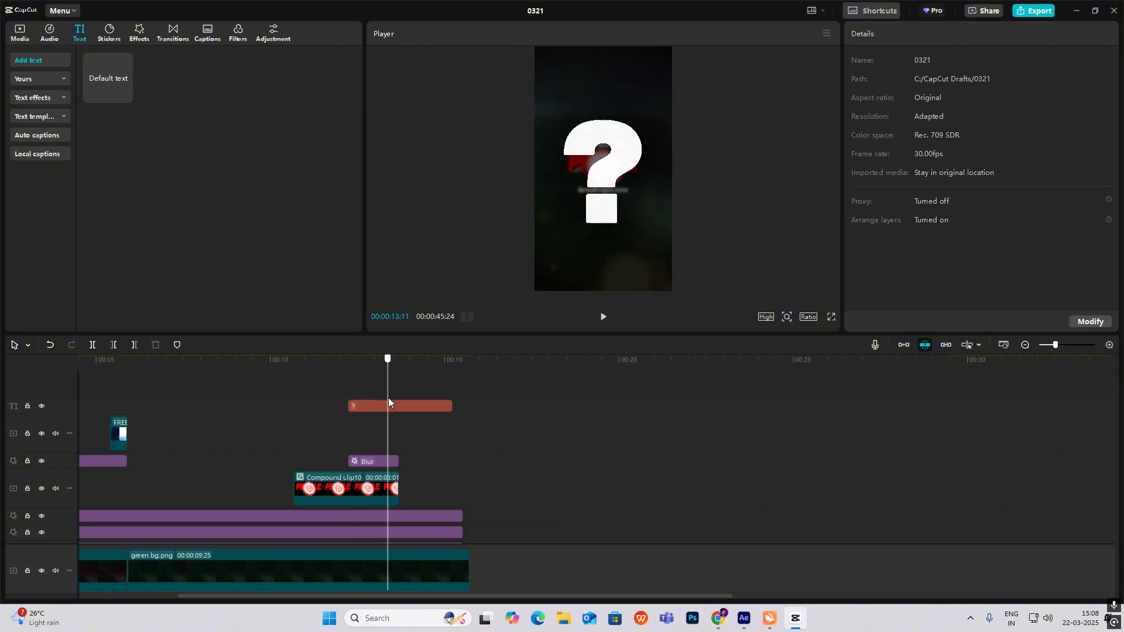
pyautogui.click(404, 406)
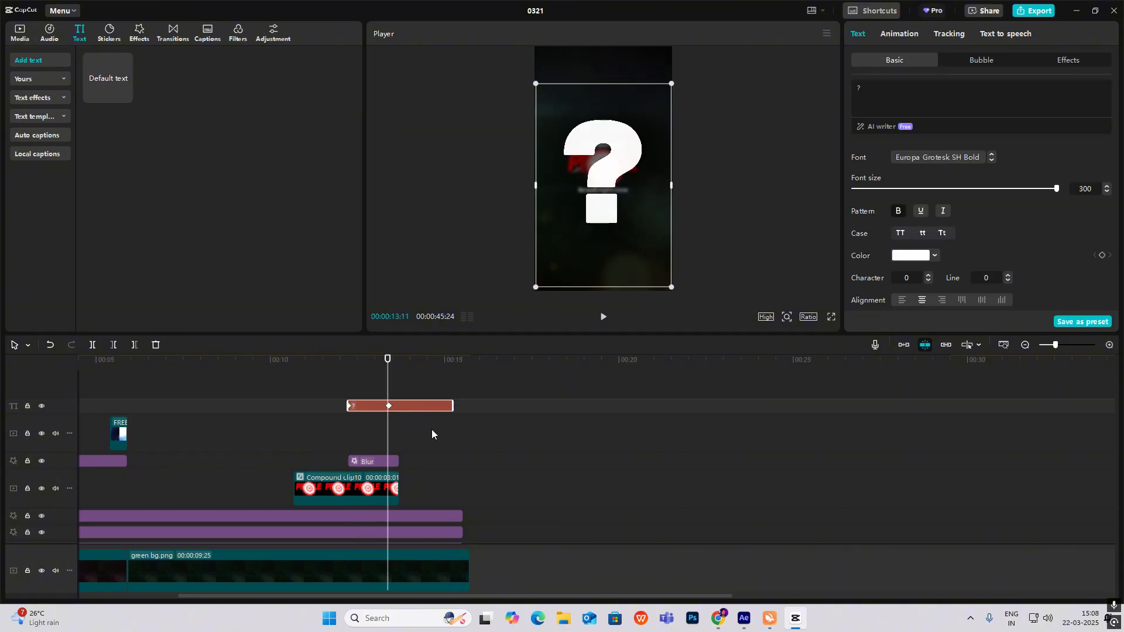
pyautogui.hotkey('alt', 'k')
pyautogui.click(1108, 345)
pyautogui.scroll(1, 334, 447)
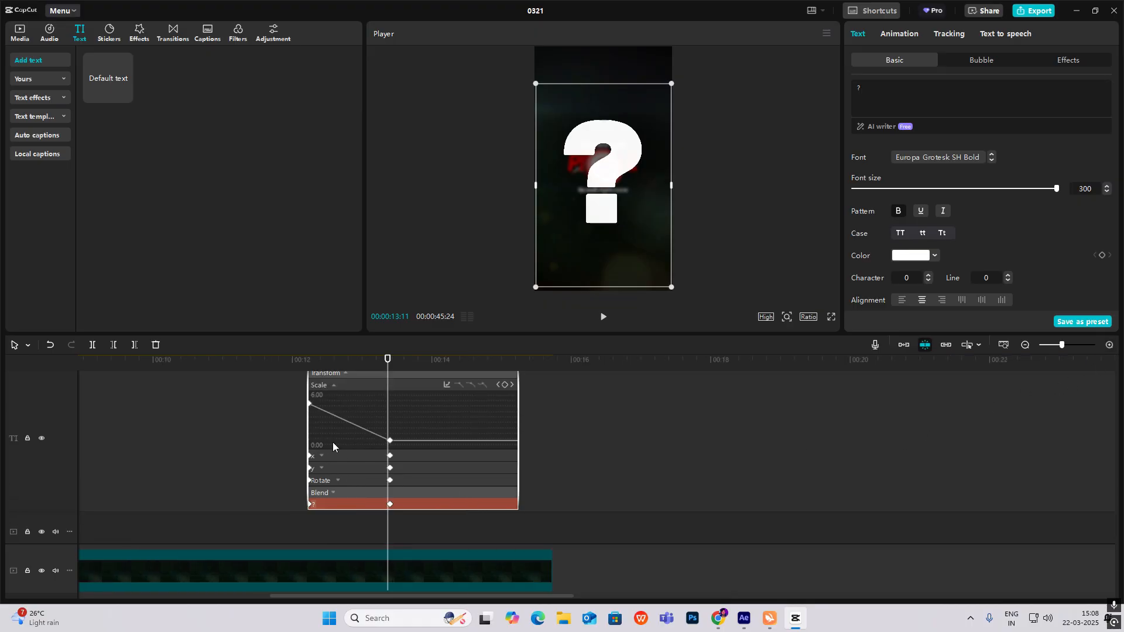
pyautogui.click(349, 423)
pyautogui.click(448, 384)
pyautogui.click(524, 482)
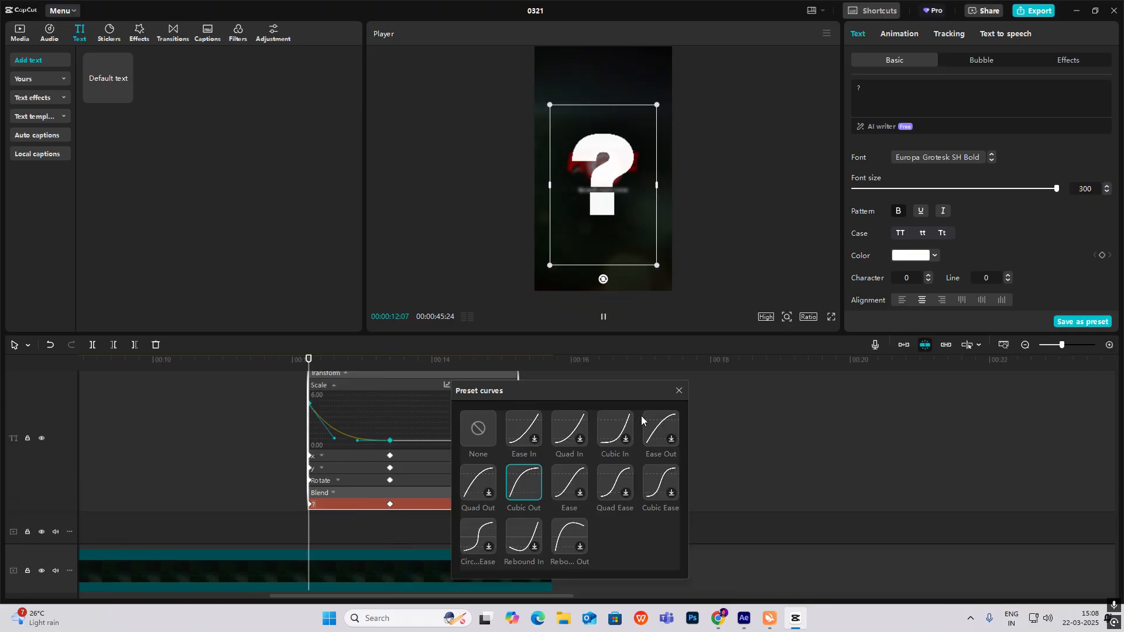
# - Apply the Cubic Out curve to the question mark's opacity animation and close the keyframe graphs
pyautogui.click(348, 456)
pyautogui.click(347, 470)
pyautogui.click(352, 482)
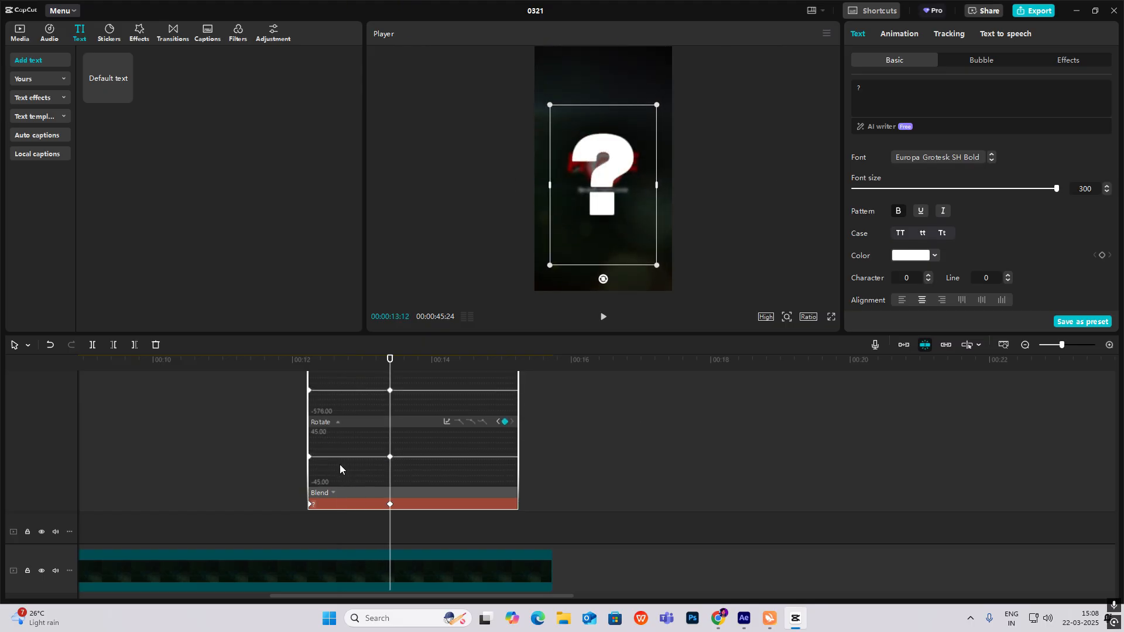
pyautogui.click(341, 493)
pyautogui.click(341, 493)
pyautogui.click(352, 468)
pyautogui.click(447, 434)
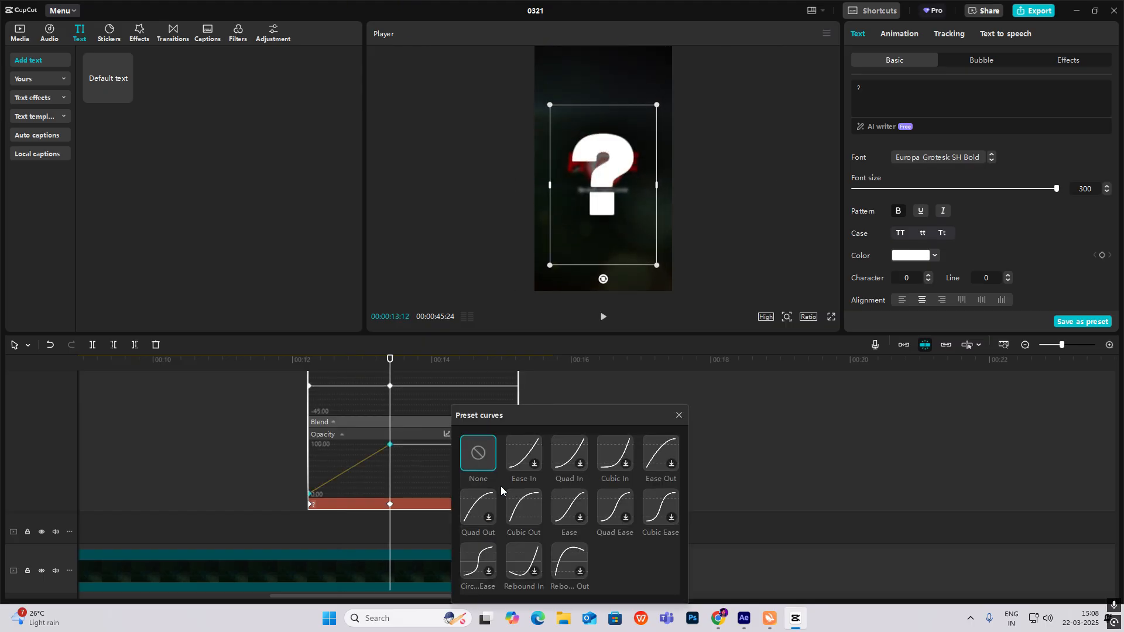
pyautogui.click(523, 507)
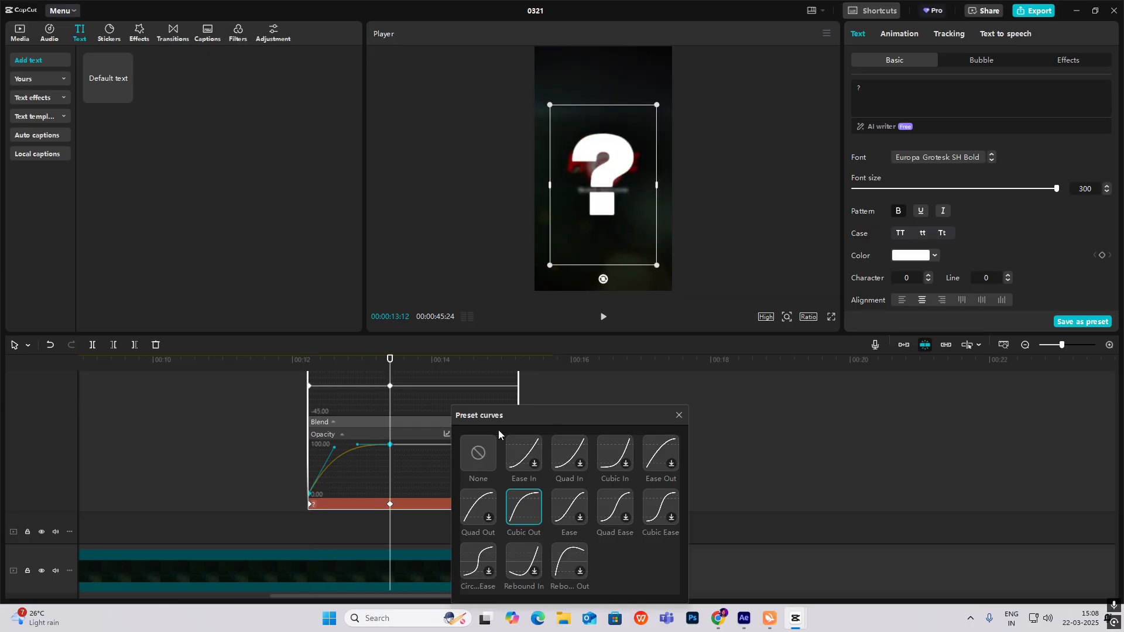
pyautogui.click(679, 416)
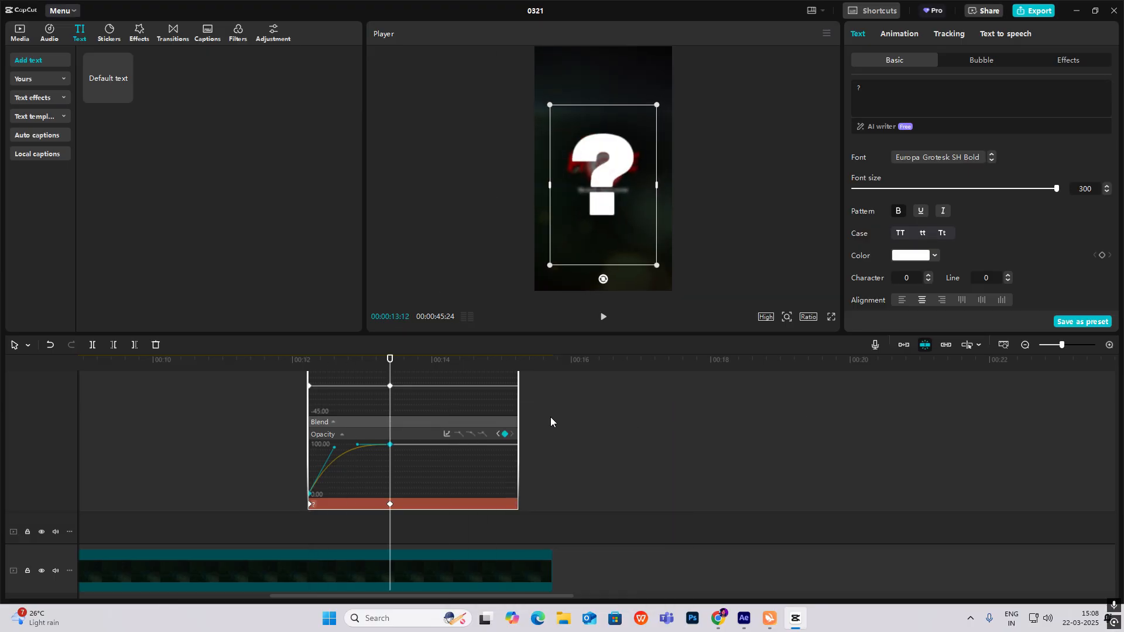
pyautogui.click(343, 431)
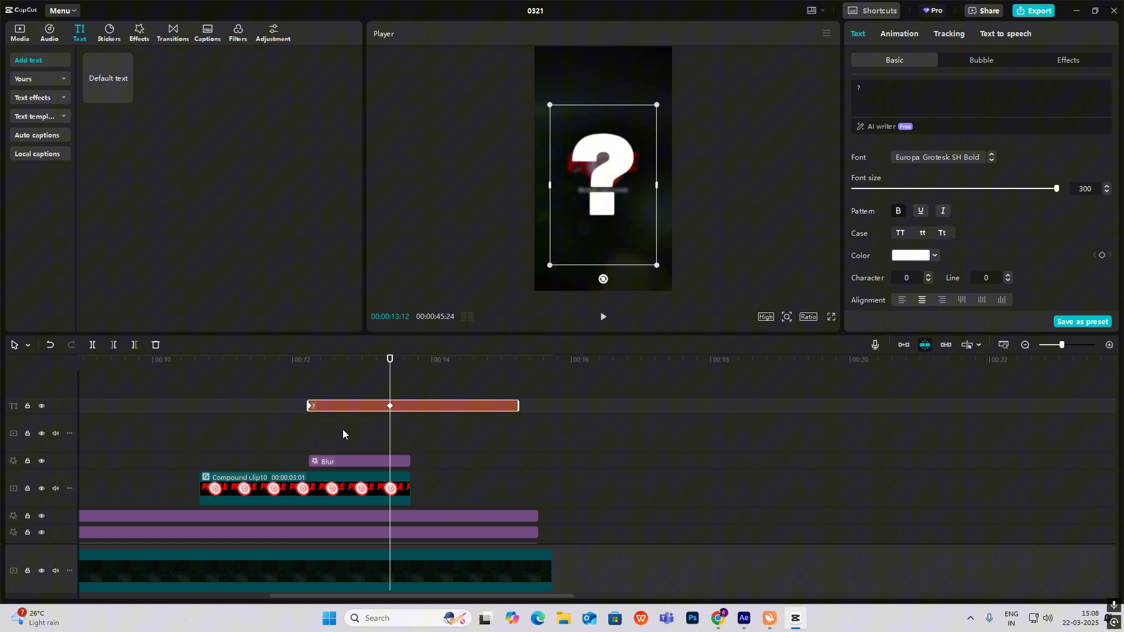
# - Play back and scrub through the transition from the PEOPLE target to the question mark, checking its easing and the surrounding layers
pyautogui.click(251, 397)
pyautogui.press('space')
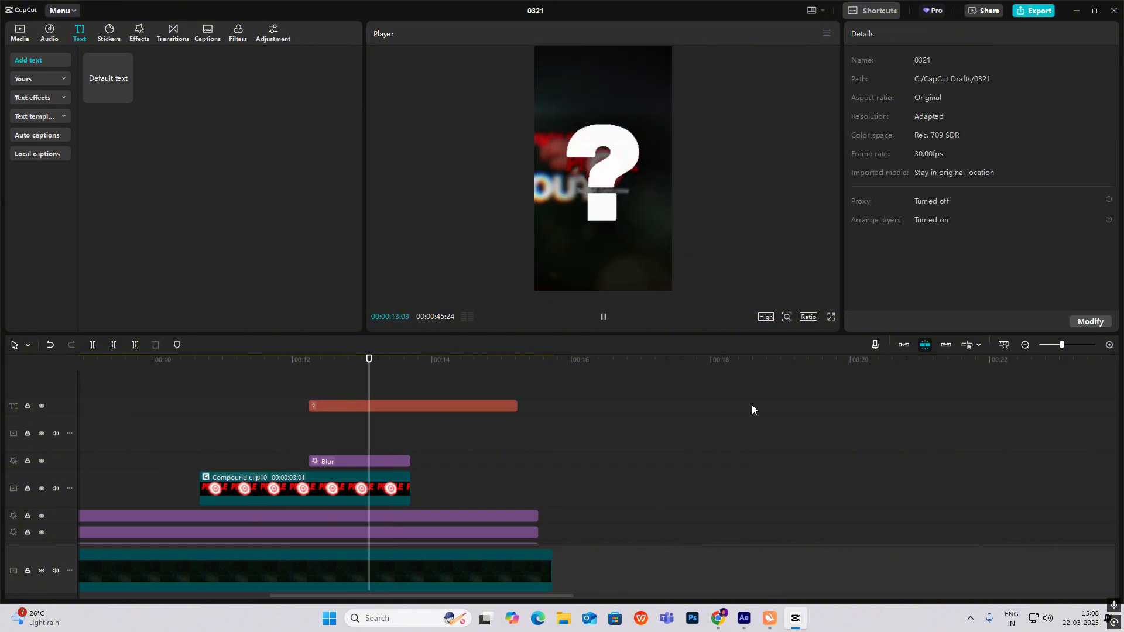
pyautogui.press('space')
pyautogui.click(1026, 345)
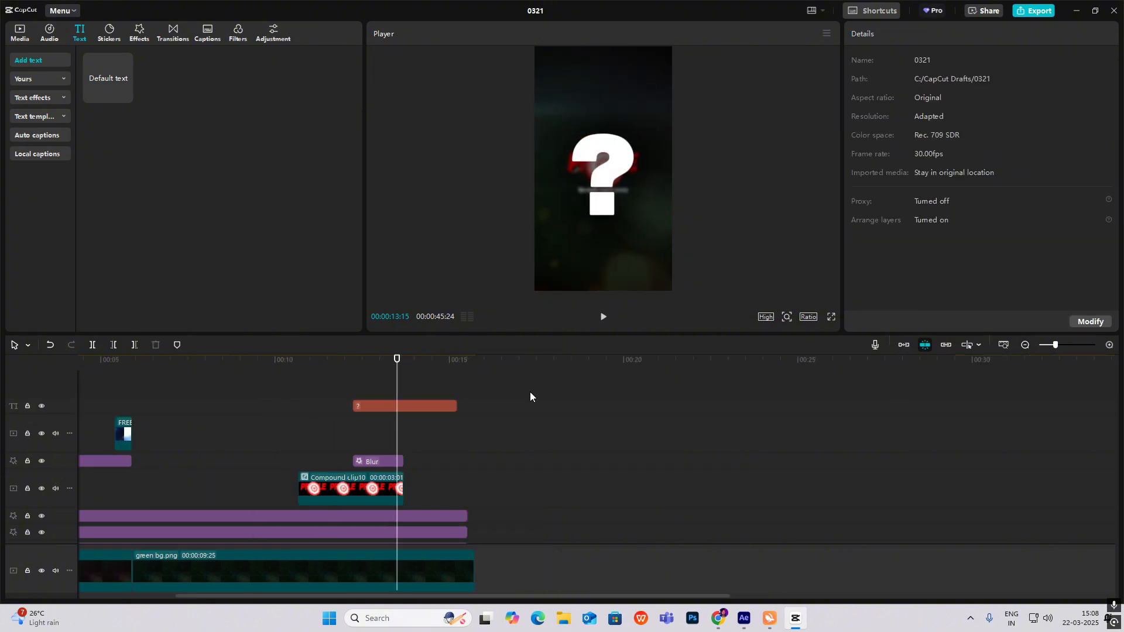
pyautogui.scroll(-12, 404, 468)
pyautogui.scroll(11, 610, 492)
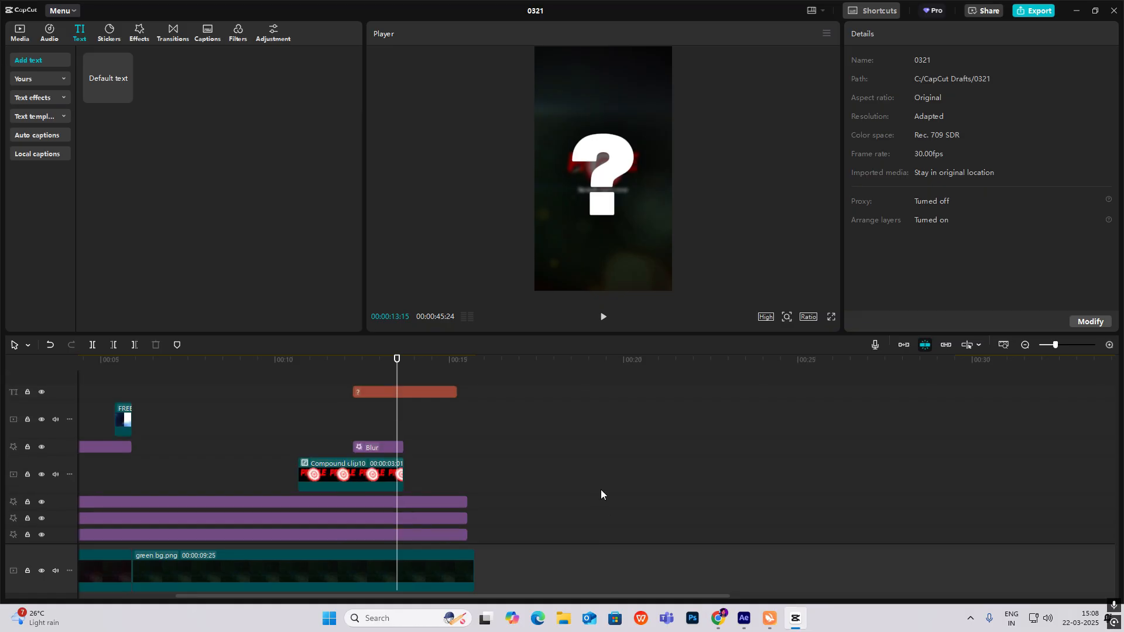
pyautogui.click(1026, 345)
pyautogui.scroll(-4, 622, 479)
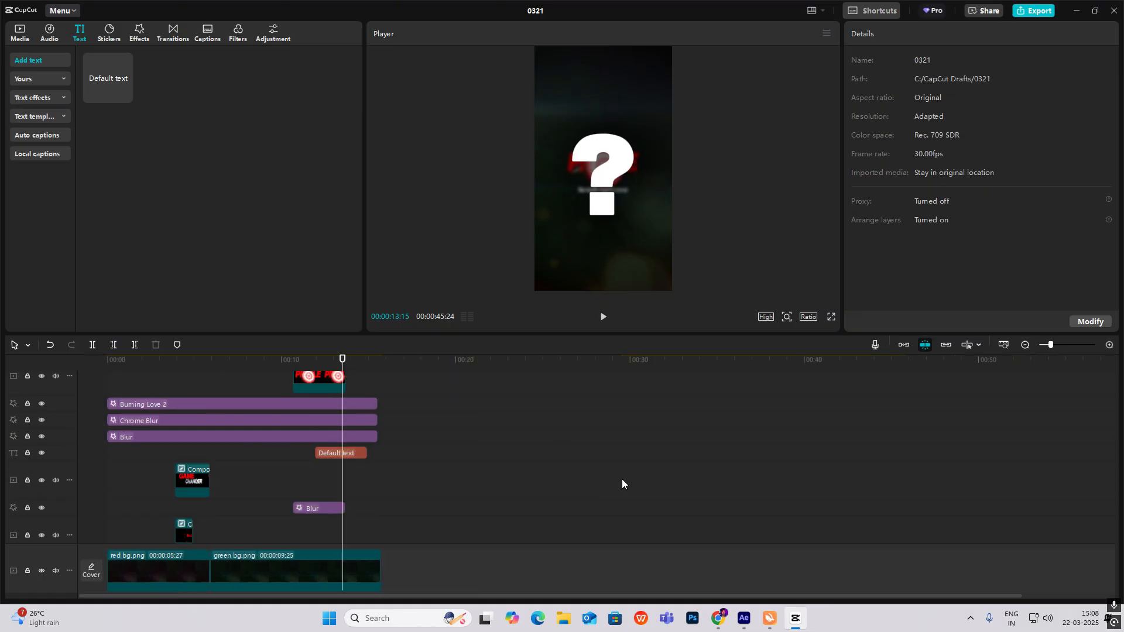
pyautogui.click(697, 490)
pyautogui.click(321, 468)
pyautogui.scroll(4, 332, 466)
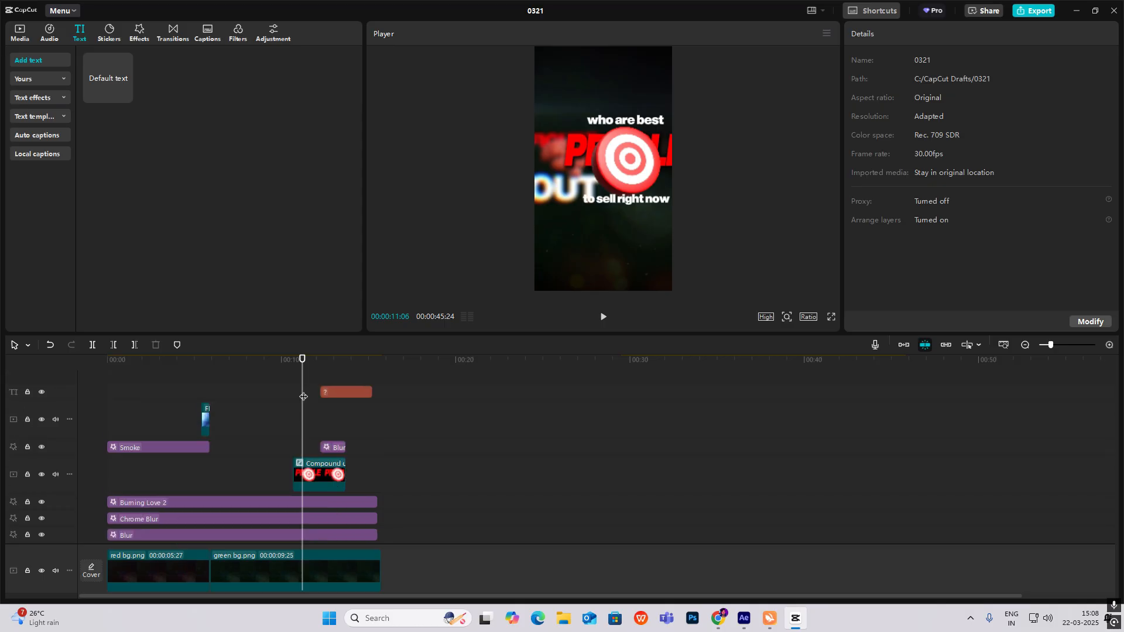
pyautogui.moveTo(322, 383); pyautogui.dragTo(336, 386)
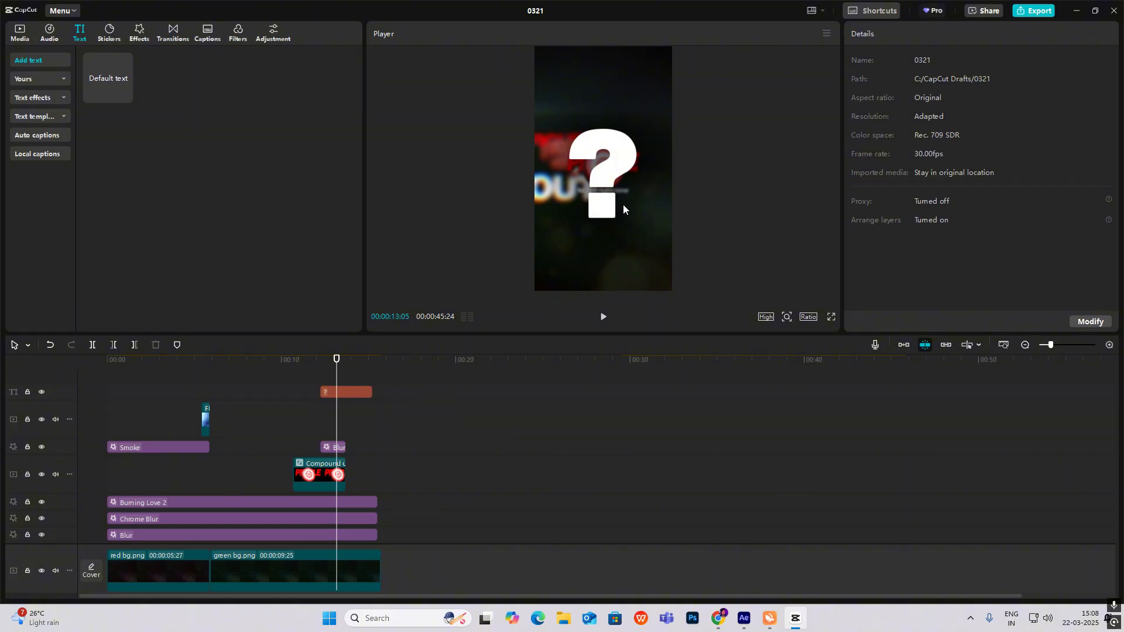
# - Scrub through the reference WhatsApp video up to about 00:00:41:24 to study its phone scene
pyautogui.click(1025, 344)
pyautogui.scroll(-5, 476, 490)
pyautogui.scroll(-2, 476, 490)
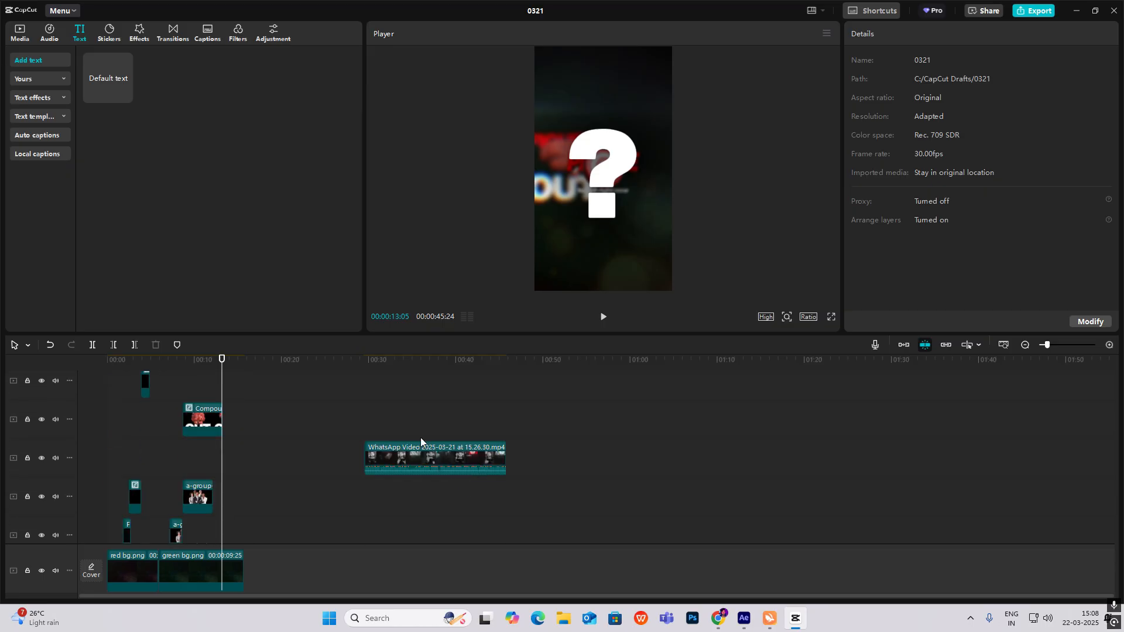
pyautogui.click(397, 427)
pyautogui.moveTo(399, 428); pyautogui.dragTo(471, 446)
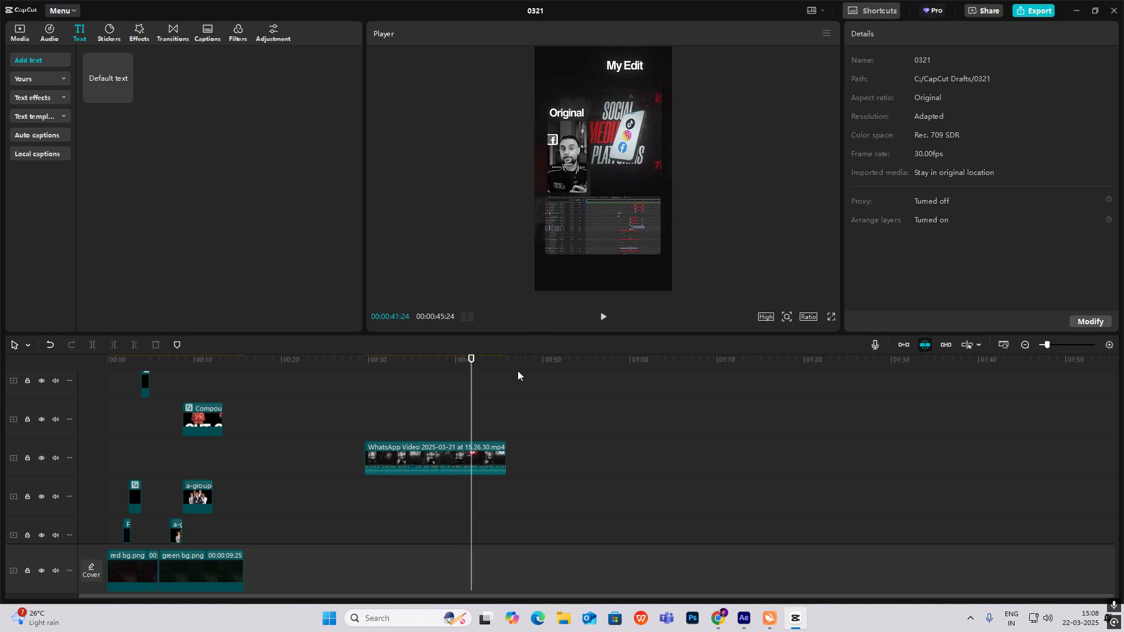
# - Place phone ani.mov on a track above the question mark, starting at about 00:00:14
pyautogui.moveTo(468, 394); pyautogui.dragTo(228, 380)
pyautogui.scroll(2, 217, 372)
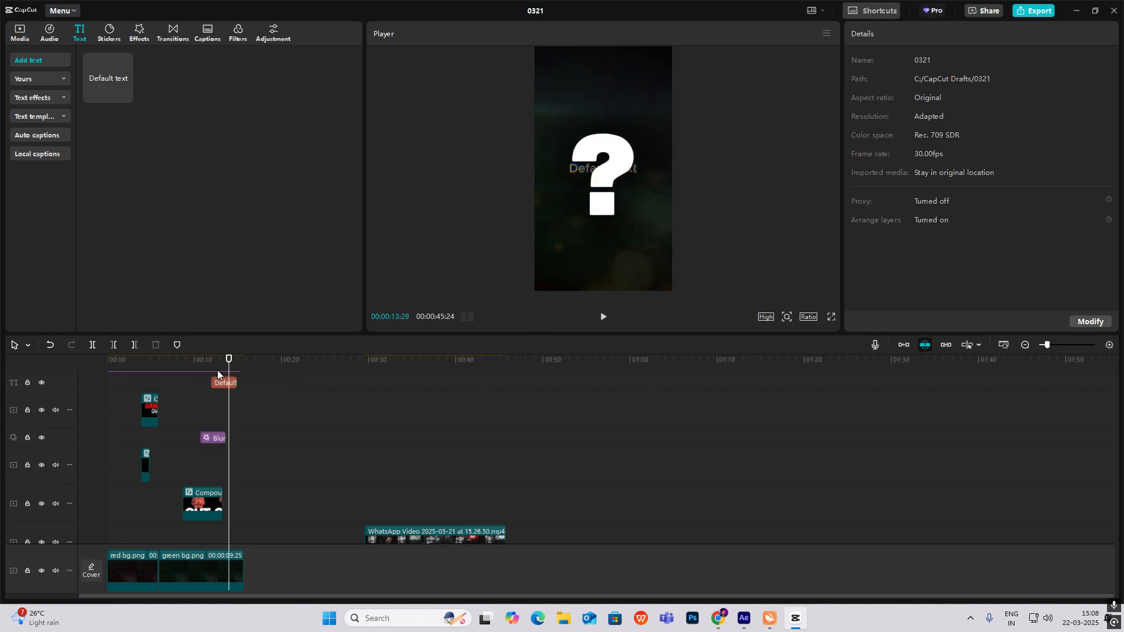
pyautogui.click(15, 41)
pyautogui.moveTo(207, 253); pyautogui.dragTo(226, 389)
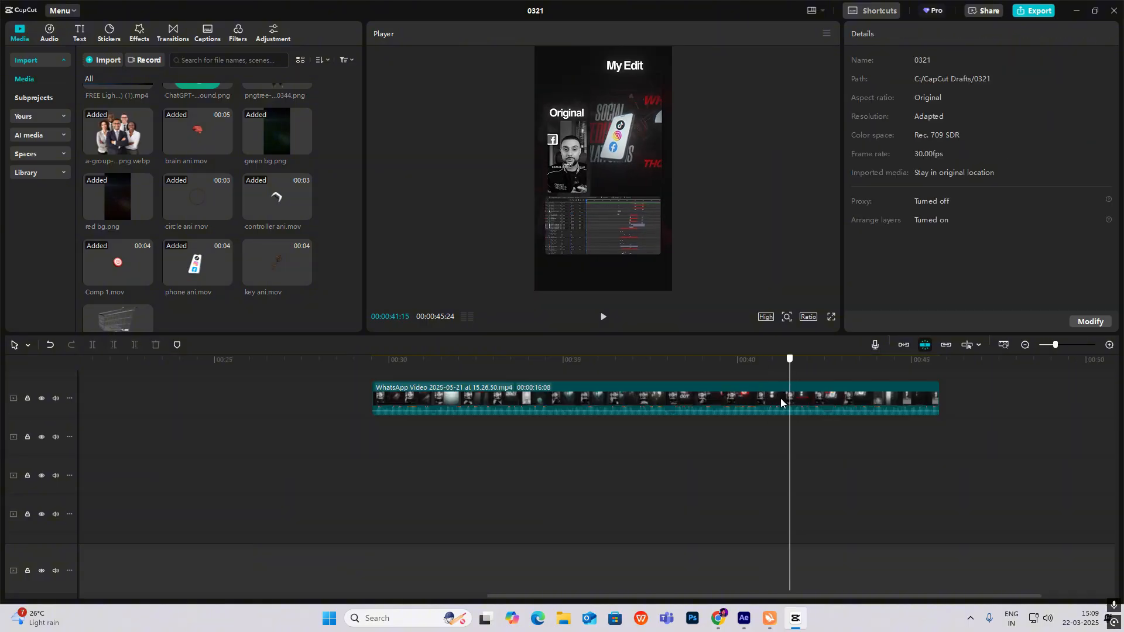
# - Keyframe the question mark's position from 00:00:13:21 so it moves out of frame to X 1618, Y -285 at 00:00:14:24
pyautogui.scroll(2, 232, 400)
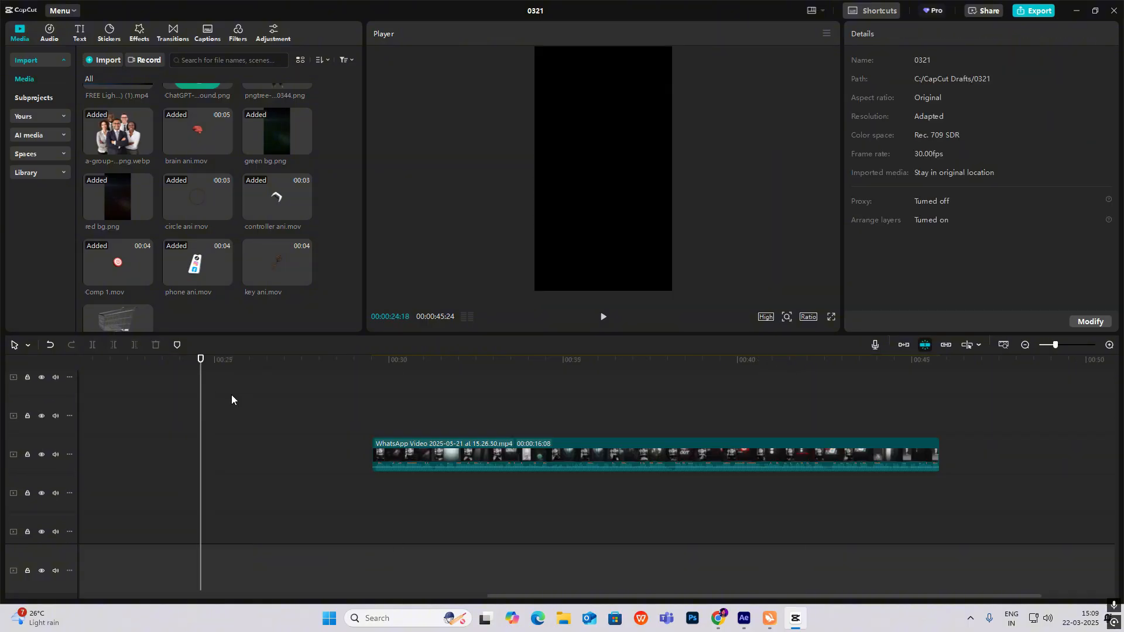
pyautogui.scroll(3, 232, 399)
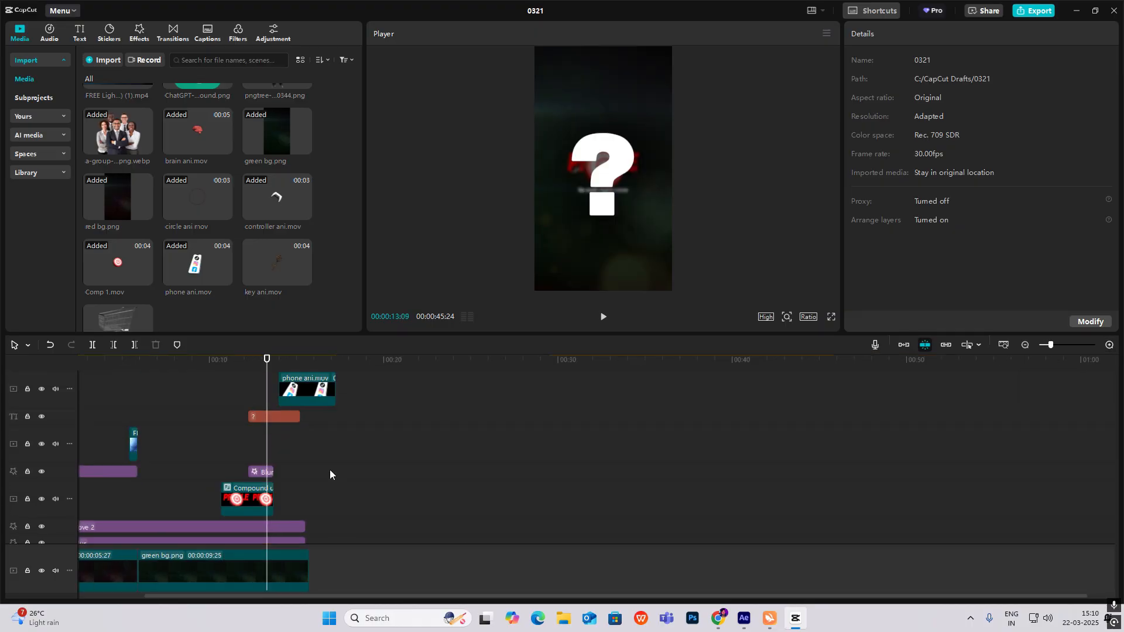
pyautogui.scroll(1, 330, 474)
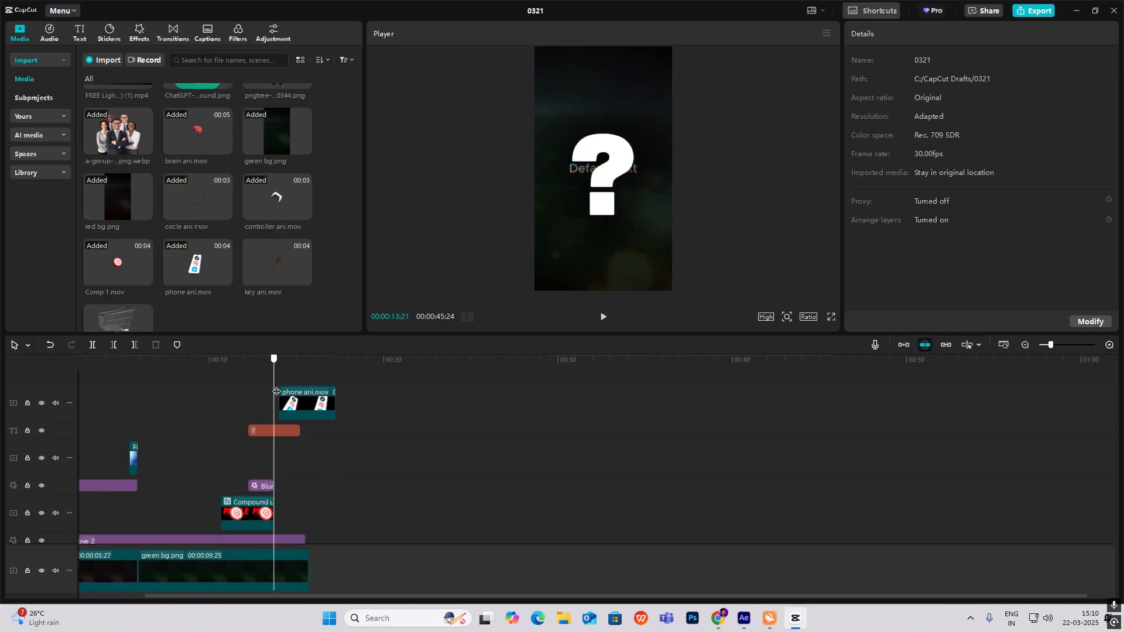
pyautogui.scroll(1, 281, 407)
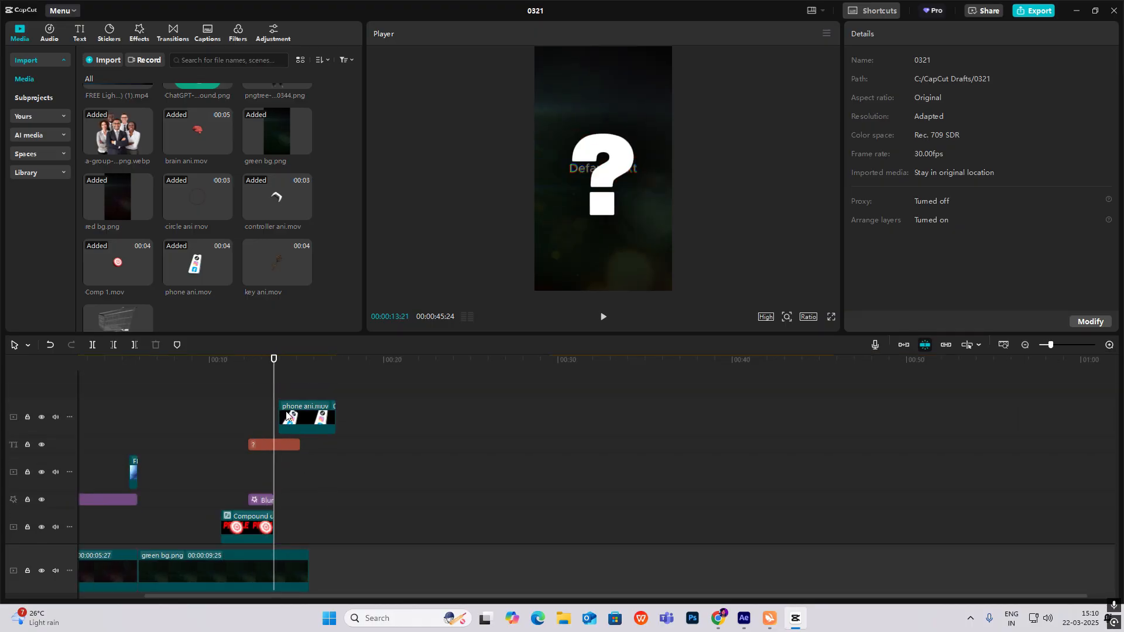
pyautogui.click(280, 444)
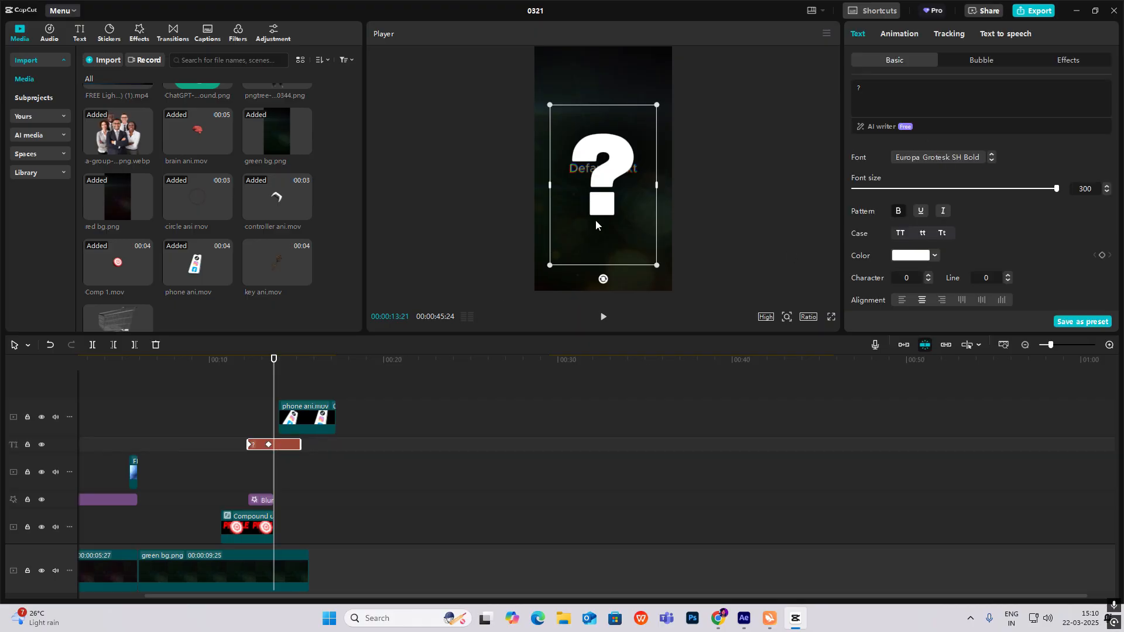
pyautogui.scroll(-8, 1087, 237)
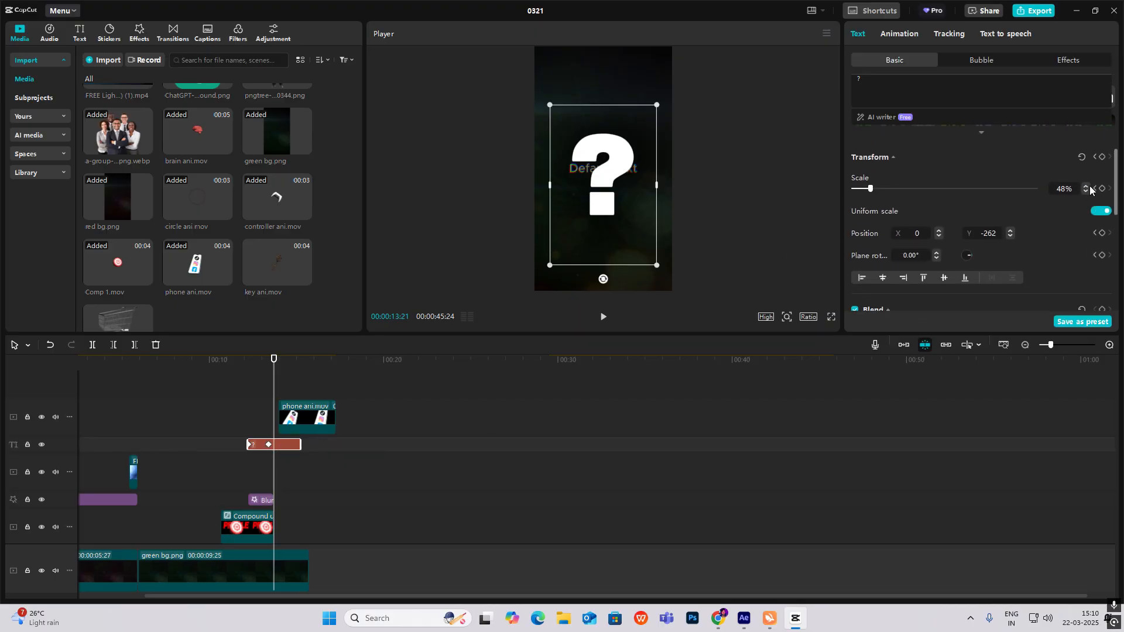
pyautogui.moveTo(279, 388); pyautogui.dragTo(293, 396)
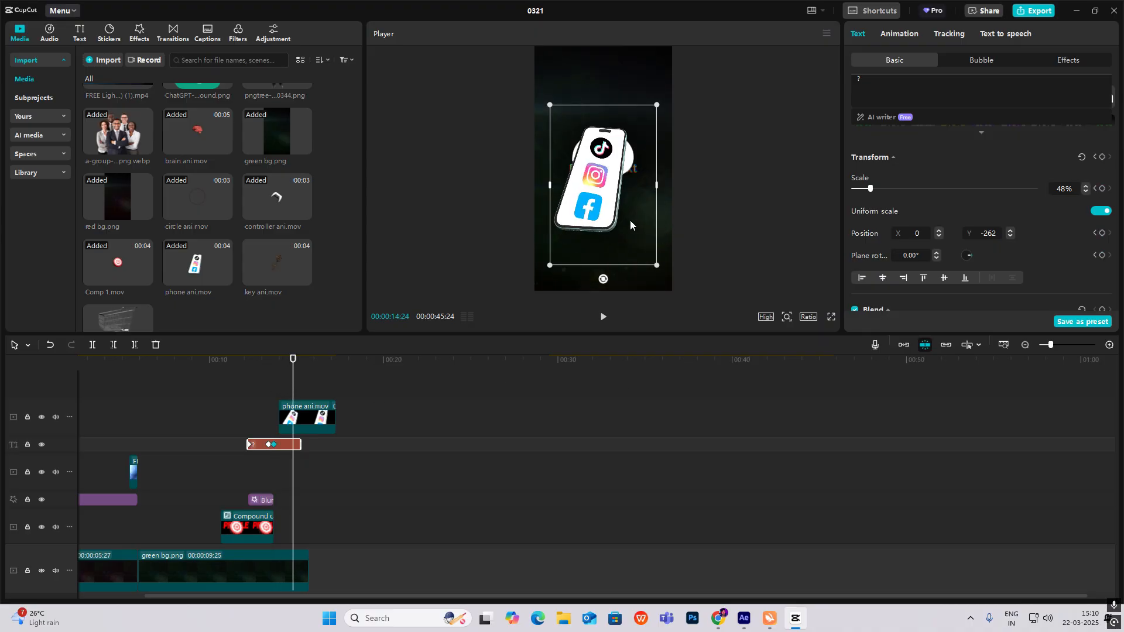
pyautogui.moveTo(633, 220); pyautogui.dragTo(733, 223)
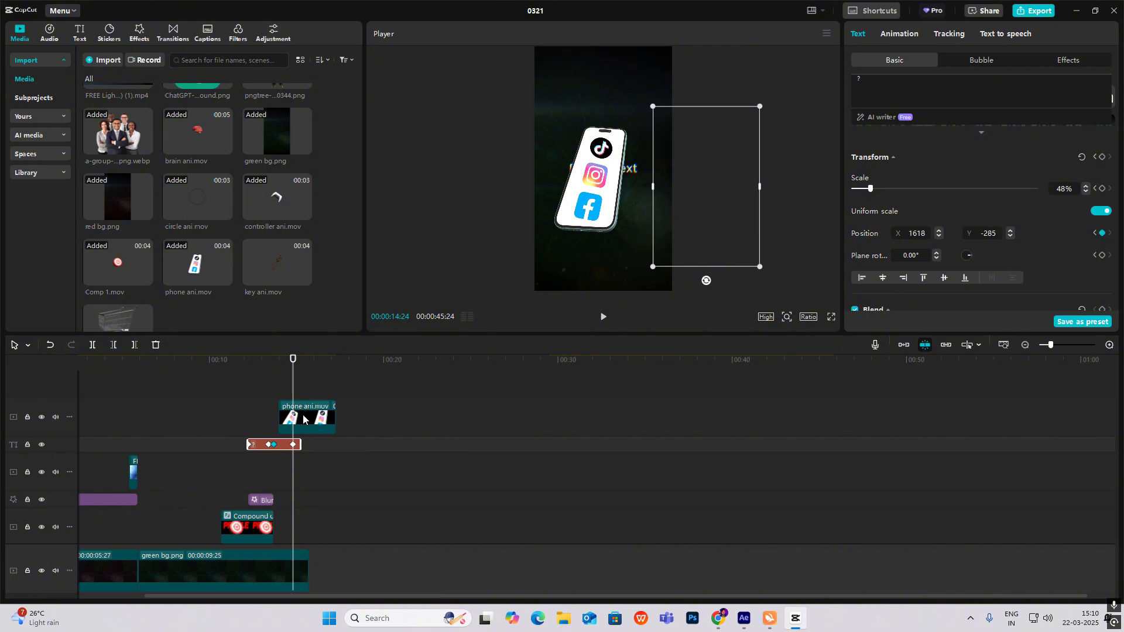
# - Apply an easing curve preset to the question mark's X position between its last two keyframes
pyautogui.click(283, 447)
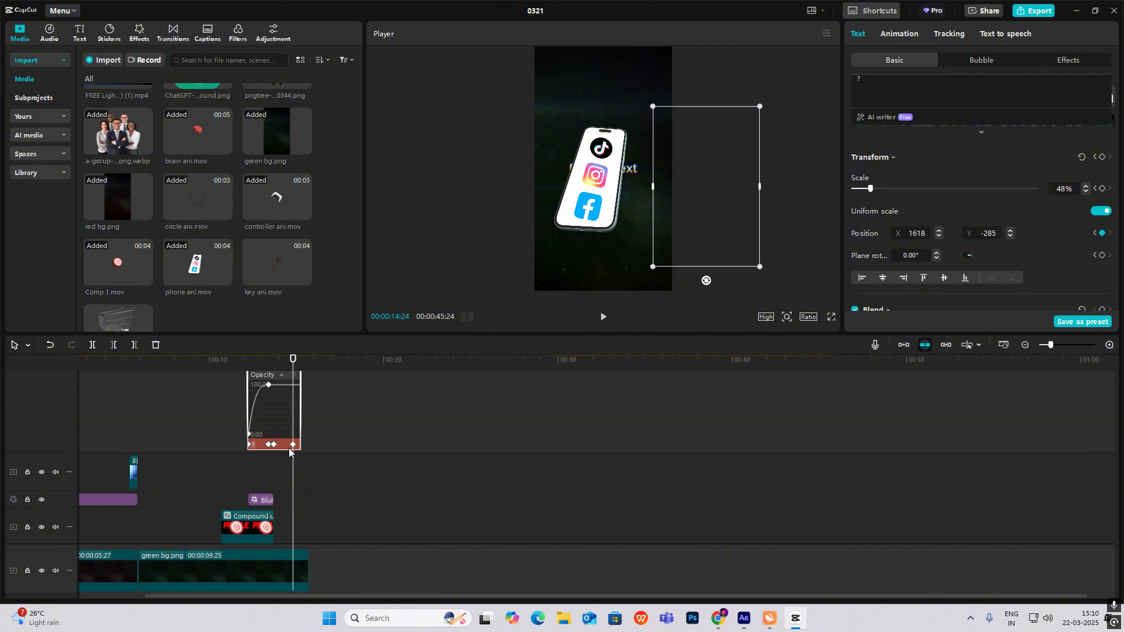
pyautogui.click(1110, 345)
pyautogui.scroll(5, 273, 445)
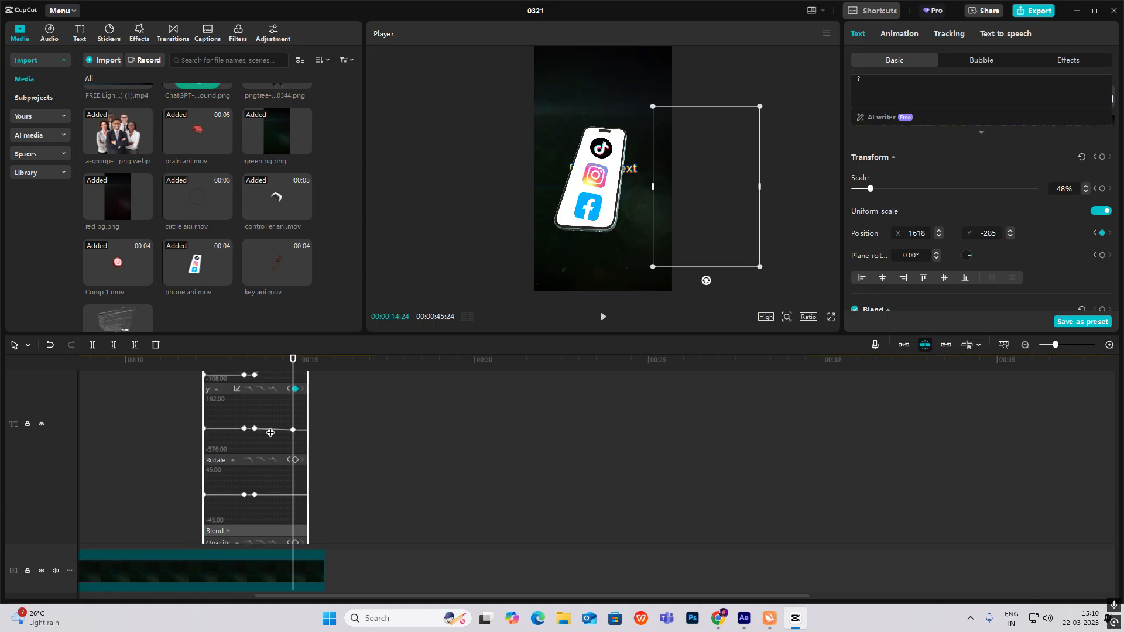
pyautogui.click(276, 412)
pyautogui.scroll(1, 273, 419)
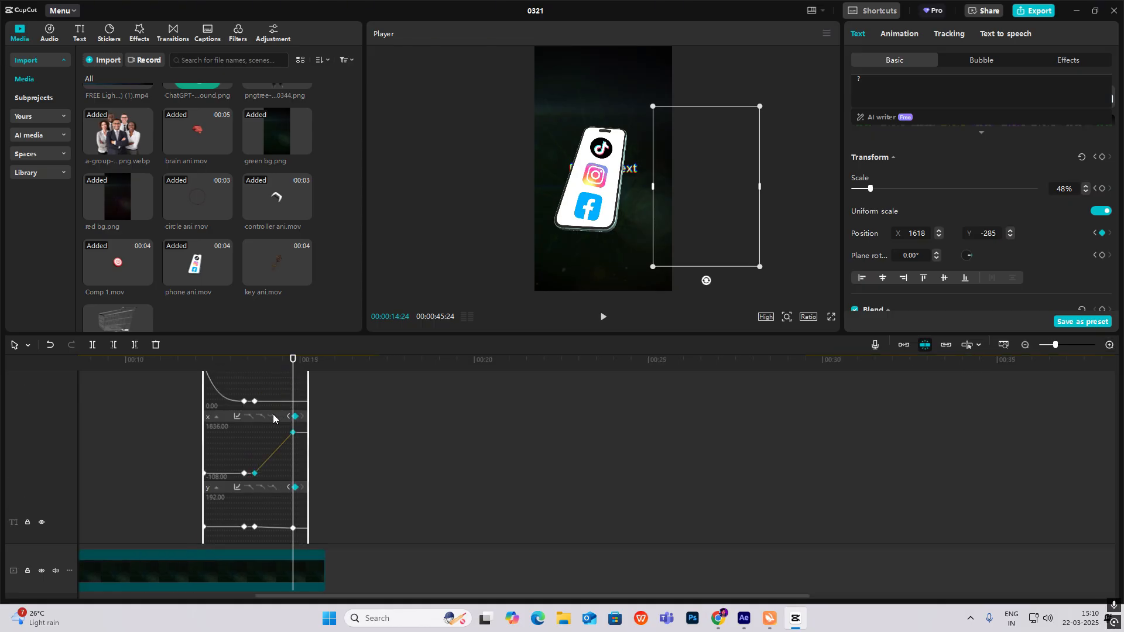
pyautogui.click(237, 417)
pyautogui.click(469, 415)
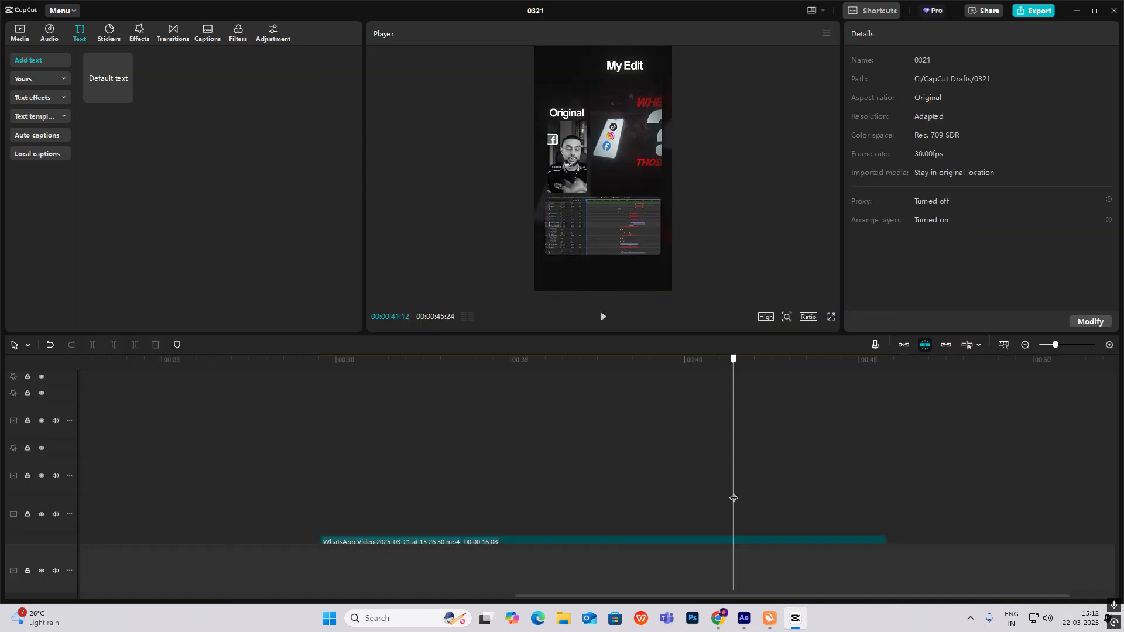
# - Replace the default title at the phone scene with SOCIAL and complete the third title as PLATFORMS
pyautogui.moveTo(757, 515); pyautogui.dragTo(758, 511)
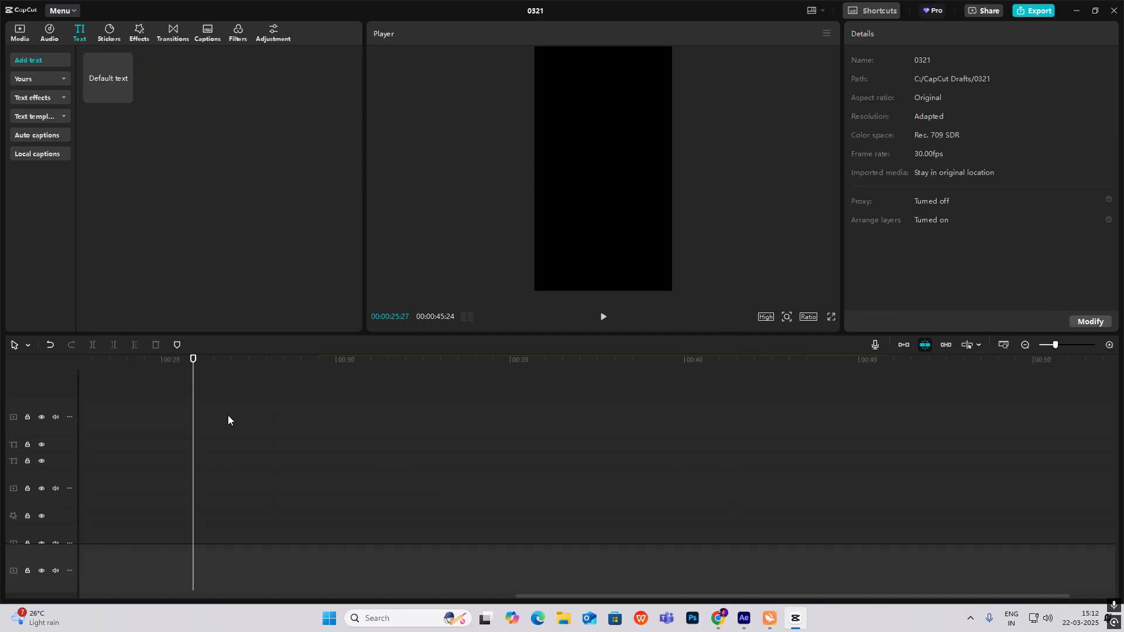
pyautogui.click(1030, 347)
pyautogui.moveTo(382, 416); pyautogui.dragTo(286, 419)
pyautogui.click(296, 446)
pyautogui.moveTo(897, 93); pyautogui.dragTo(660, 79)
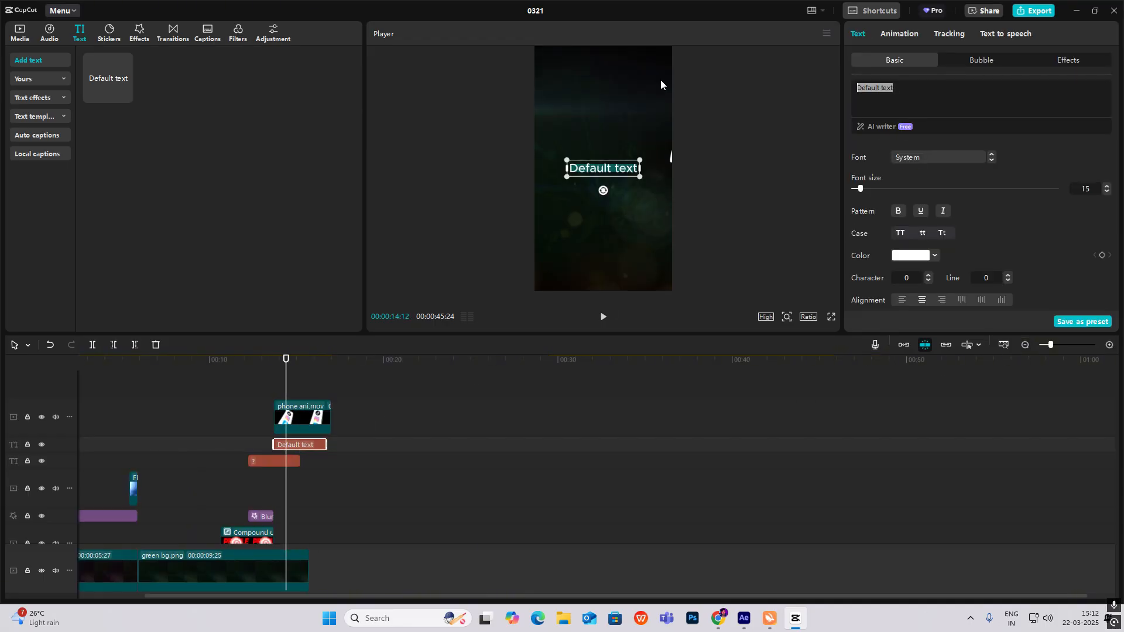
pyautogui.write('SOCIAL')
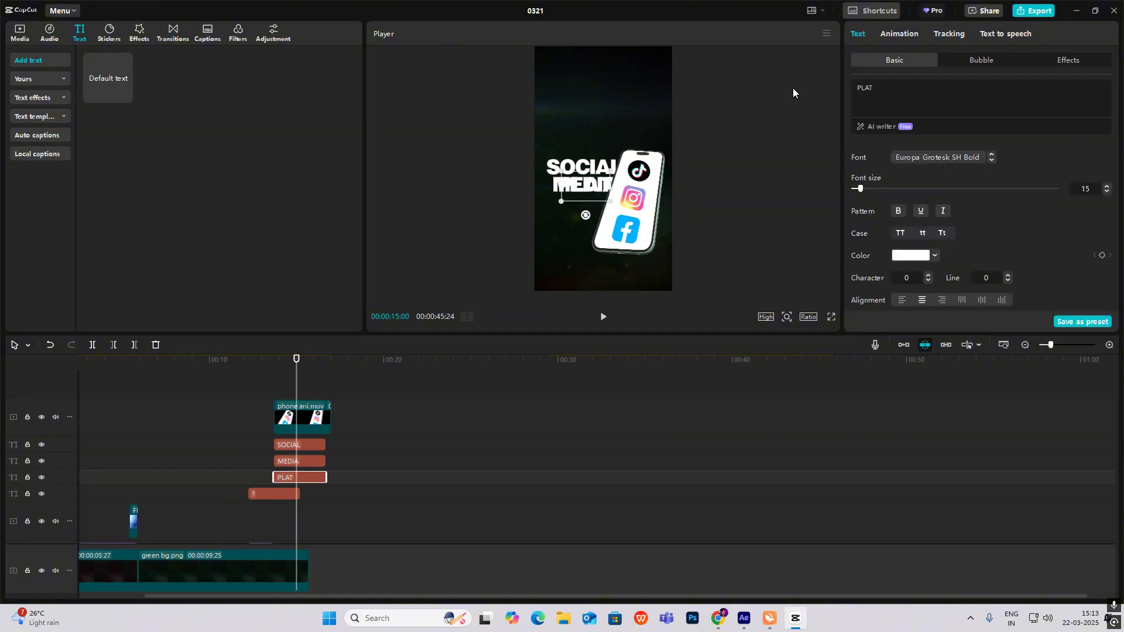
pyautogui.write('FORMS')
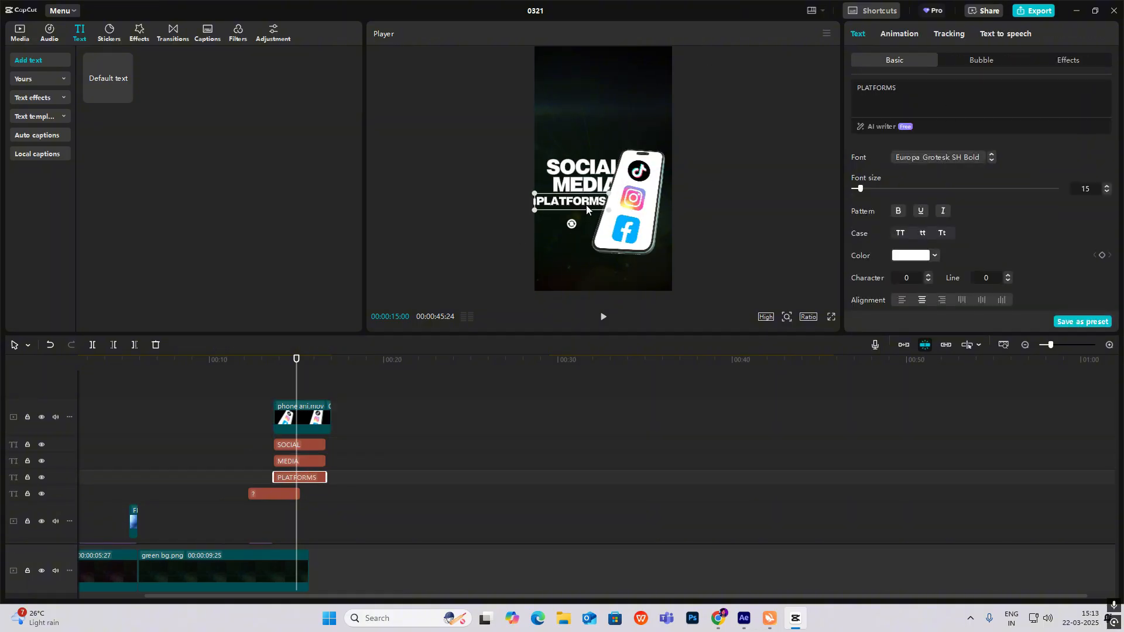
# - Extend the SOCIAL, MEDIA and PLATFORMS titles to 00:00:17:00 so they end with the phone clip
pyautogui.click(617, 136)
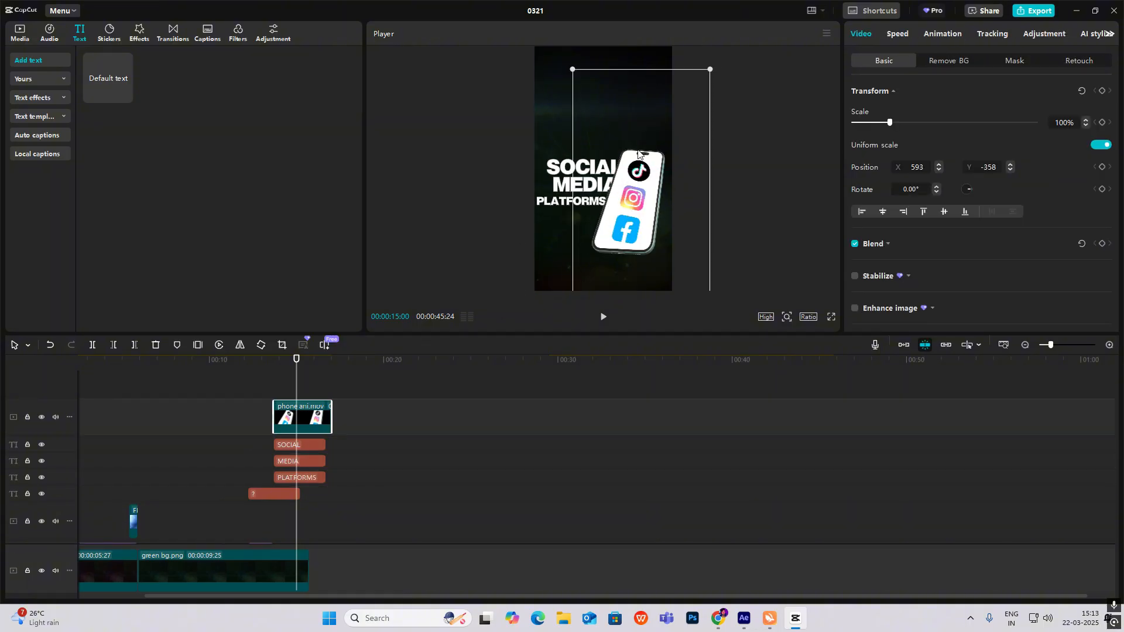
pyautogui.moveTo(404, 389); pyautogui.dragTo(319, 490)
pyautogui.moveTo(326, 443); pyautogui.dragTo(331, 444)
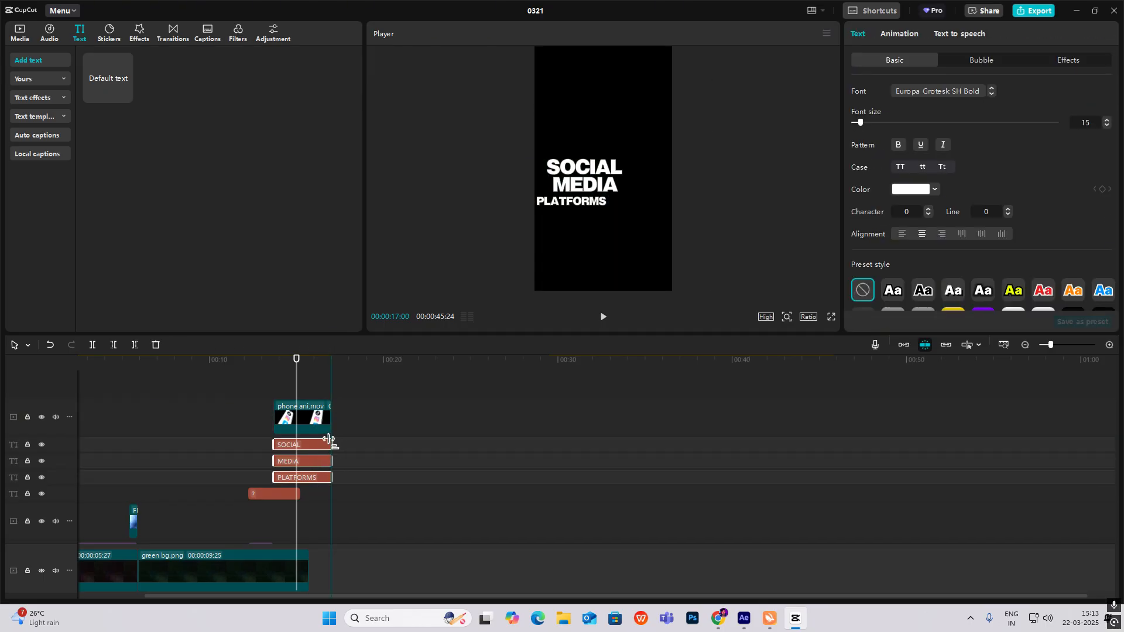
pyautogui.moveTo(368, 393); pyautogui.dragTo(321, 480)
pyautogui.moveTo(332, 406); pyautogui.dragTo(372, 412)
# - Combine the phone clip and the three titles into a compound clip and move it out of frame to X -2160, Y 326
pyautogui.moveTo(384, 393); pyautogui.dragTo(308, 476)
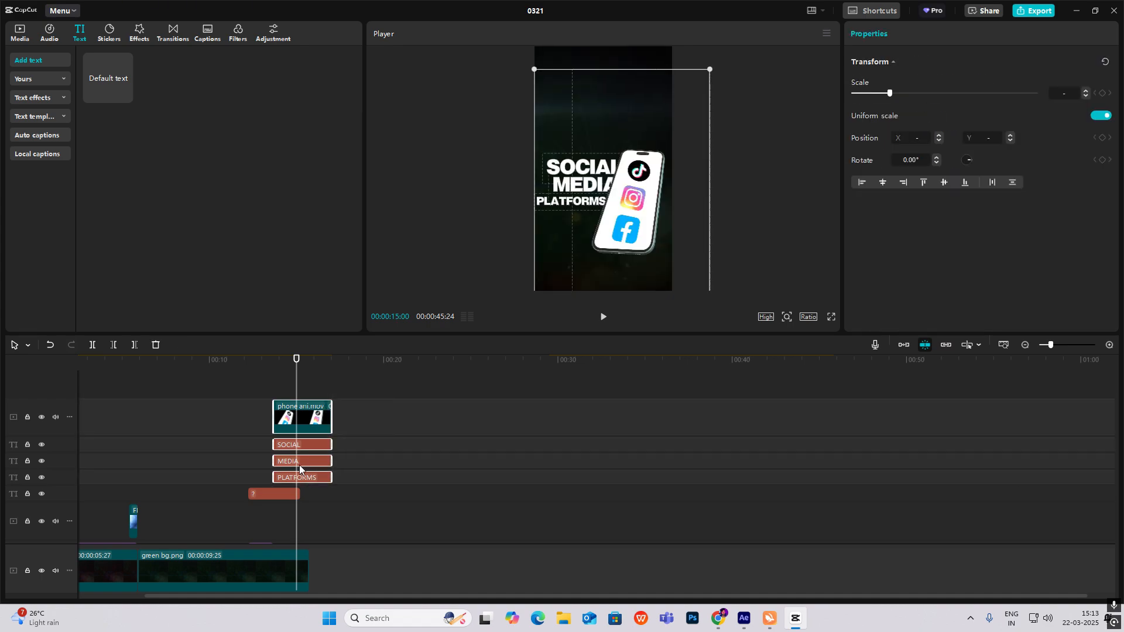
pyautogui.hotkey('alt', 'g')
pyautogui.moveTo(624, 216); pyautogui.dragTo(497, 202)
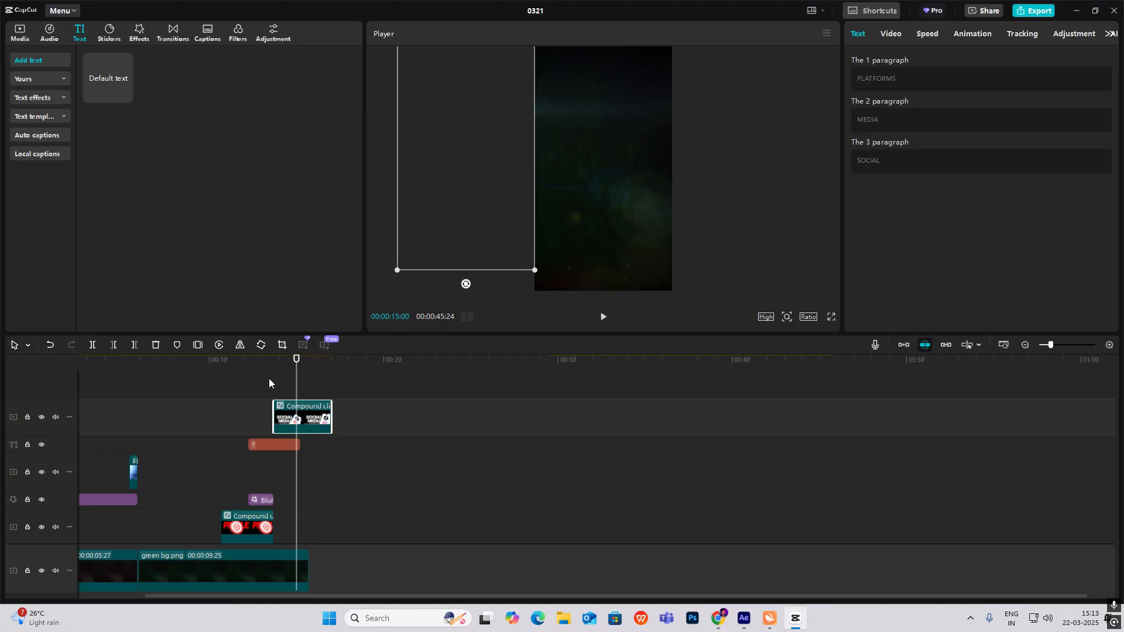
# - Keyframe the phone compound clip's transform from off-frame at 00:00:13:21 to position X -87, Y 326 at 00:00:14:28
pyautogui.click(274, 378)
pyautogui.click(286, 444)
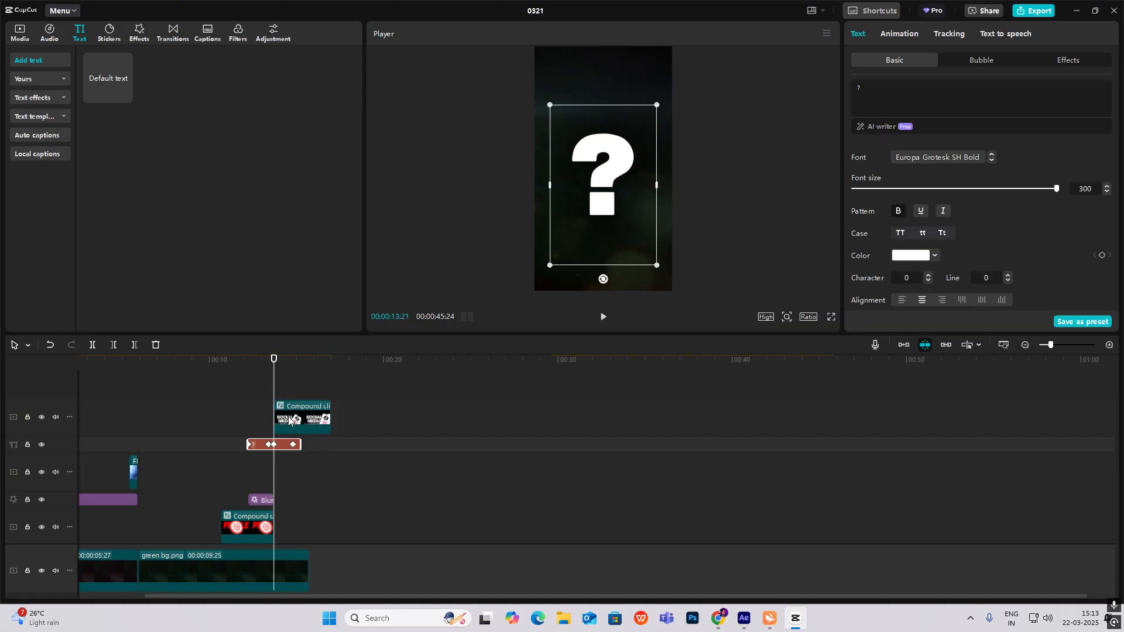
pyautogui.click(289, 416)
pyautogui.click(895, 35)
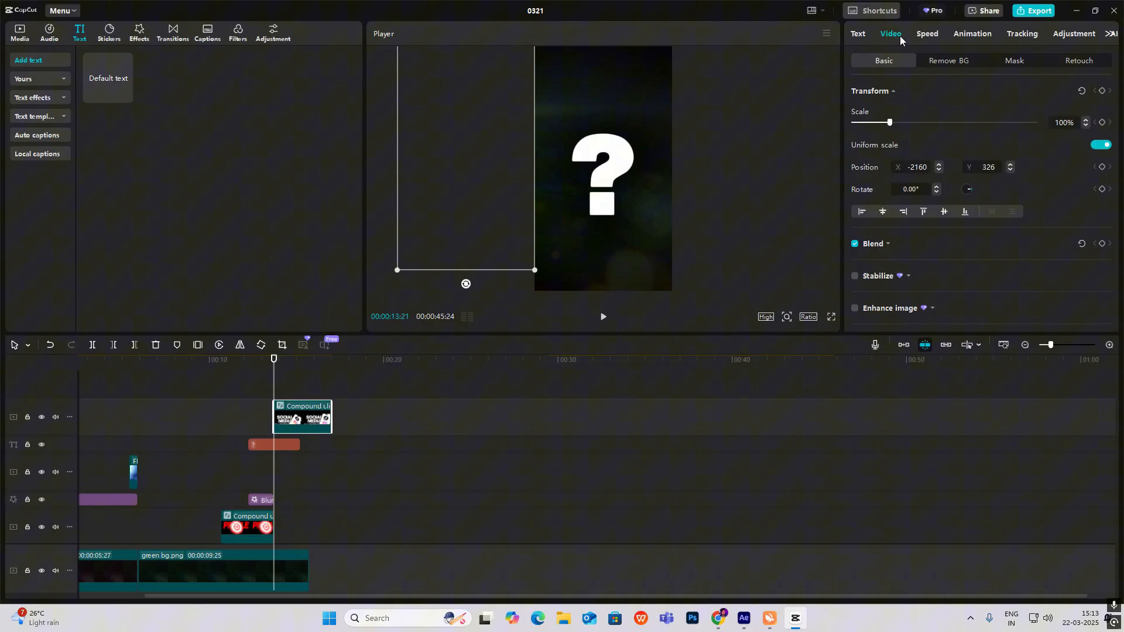
pyautogui.click(1102, 92)
pyautogui.moveTo(272, 395); pyautogui.dragTo(291, 395)
pyautogui.click(295, 389)
pyautogui.click(295, 416)
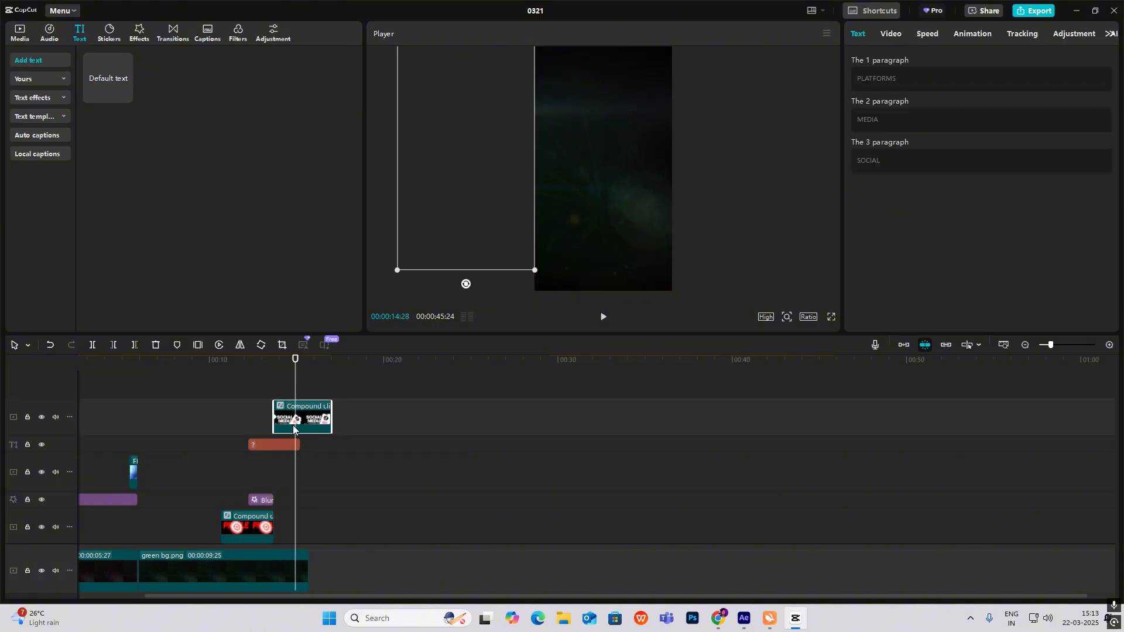
pyautogui.click(899, 35)
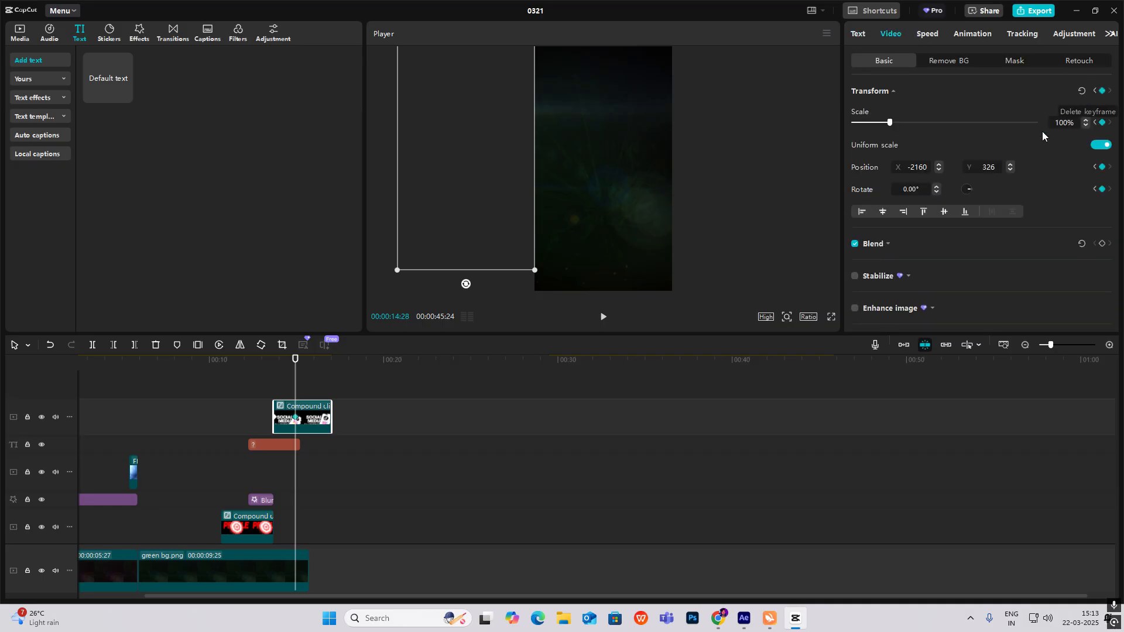
pyautogui.moveTo(507, 170); pyautogui.dragTo(635, 187)
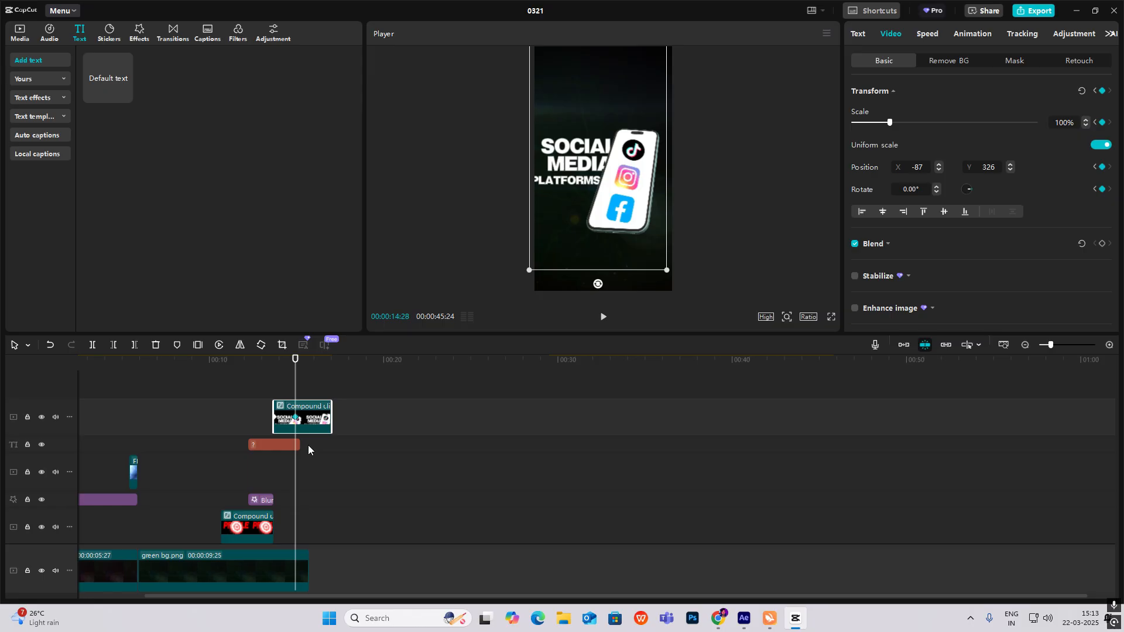
# - Apply an ease-out curve to the phone compound clip's X position animation and close the keyframe graphs
pyautogui.hotkey('alt', 'k')
pyautogui.scroll(3, 331, 443)
pyautogui.click(1109, 345)
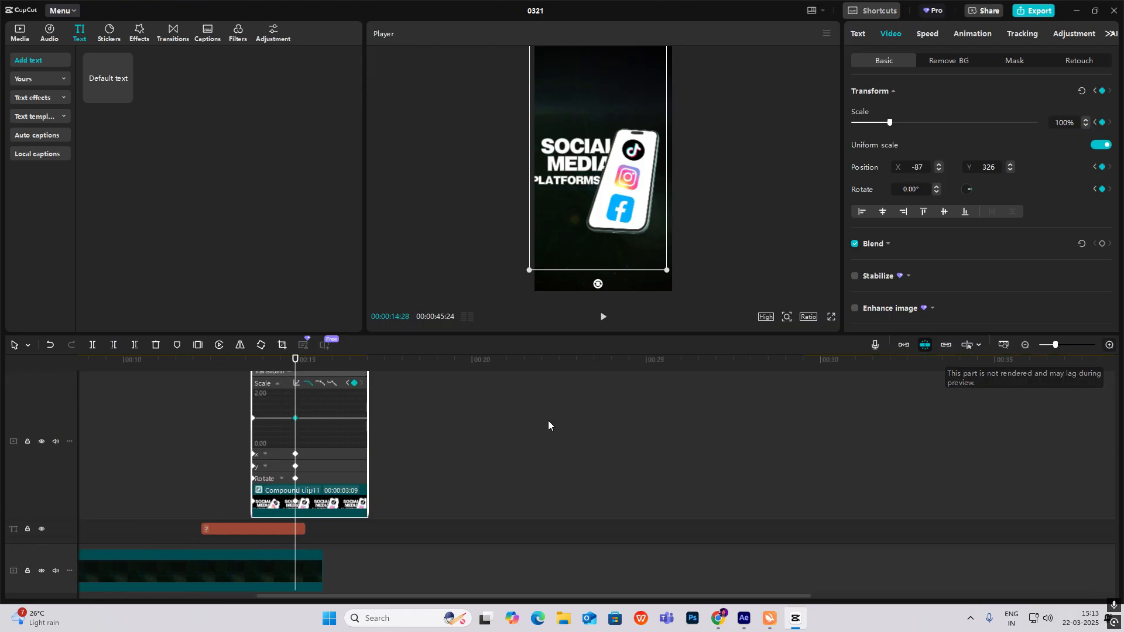
pyautogui.click(264, 454)
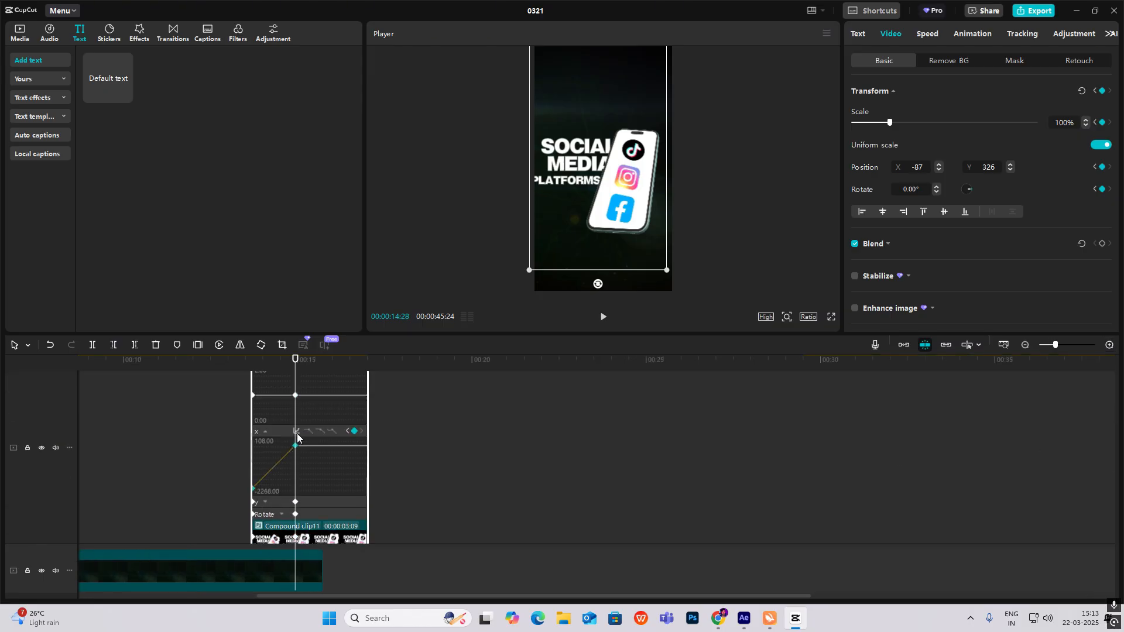
pyautogui.click(296, 431)
pyautogui.click(341, 479)
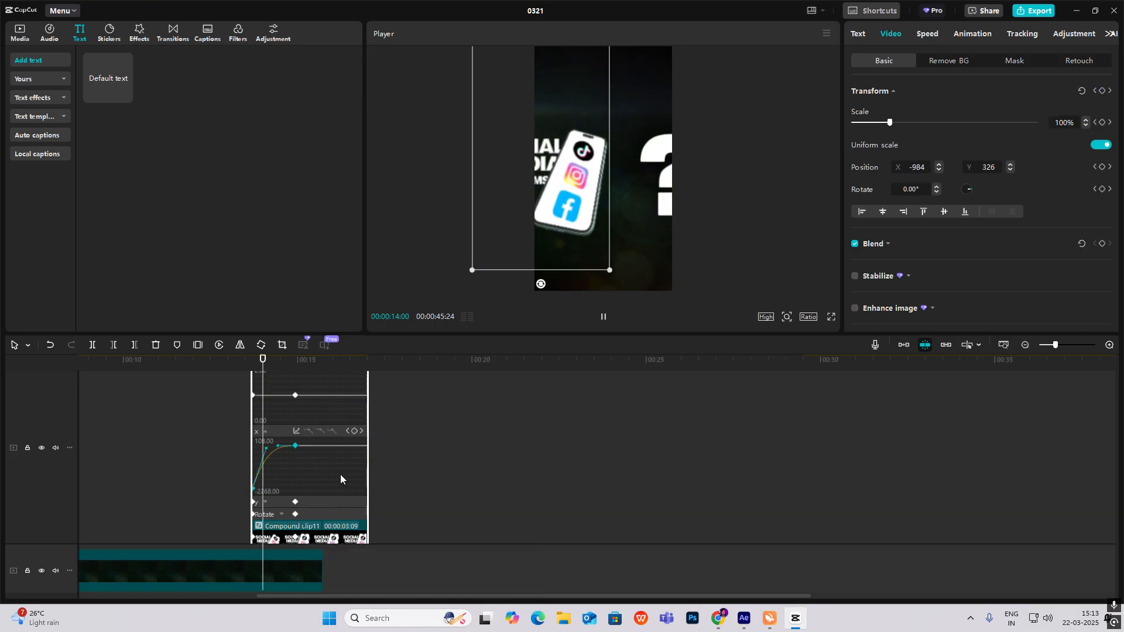
pyautogui.click(278, 502)
pyautogui.click(274, 514)
pyautogui.hotkey('alt', 'k')
# - Play back the transition from the question mark to the SOCIAL MEDIA PLATFORMS phone scene
pyautogui.click(247, 396)
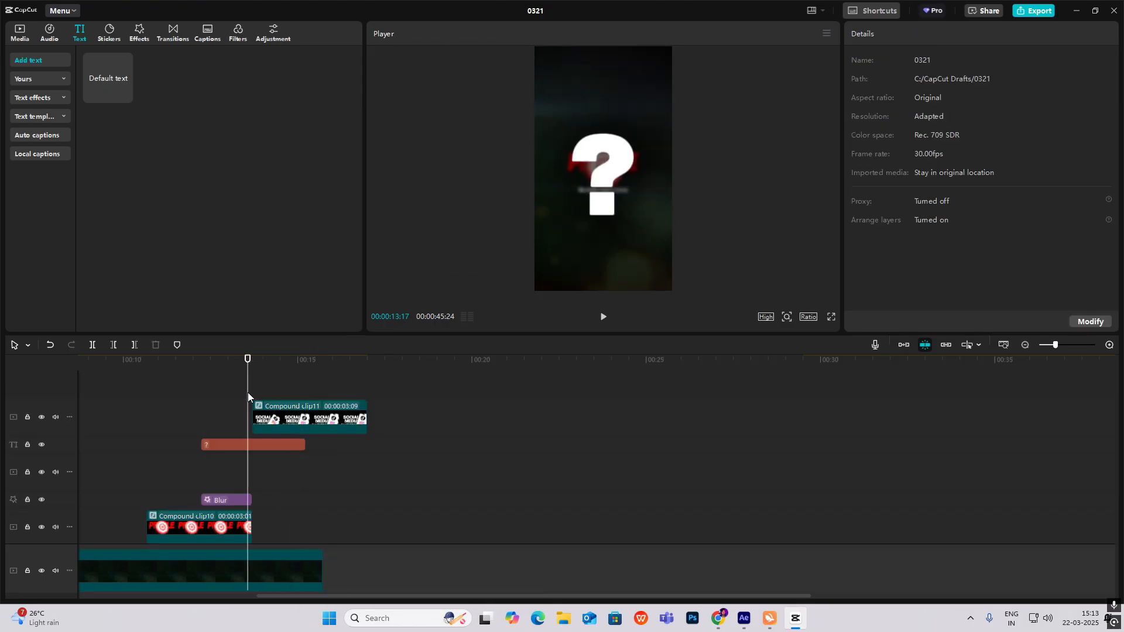
pyautogui.press('space')
pyautogui.press('space')
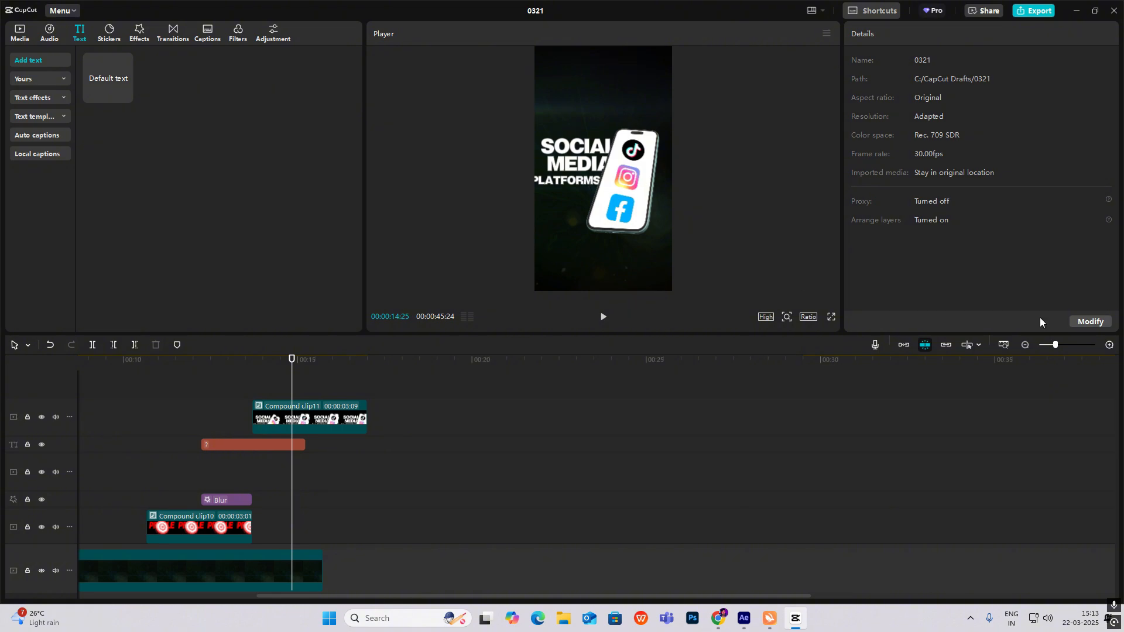
# - Scrub through the reference WhatsApp video from the phone scene to about 00:00:44:22 to study the following scenes
pyautogui.click(1025, 346)
pyautogui.scroll(-5, 458, 439)
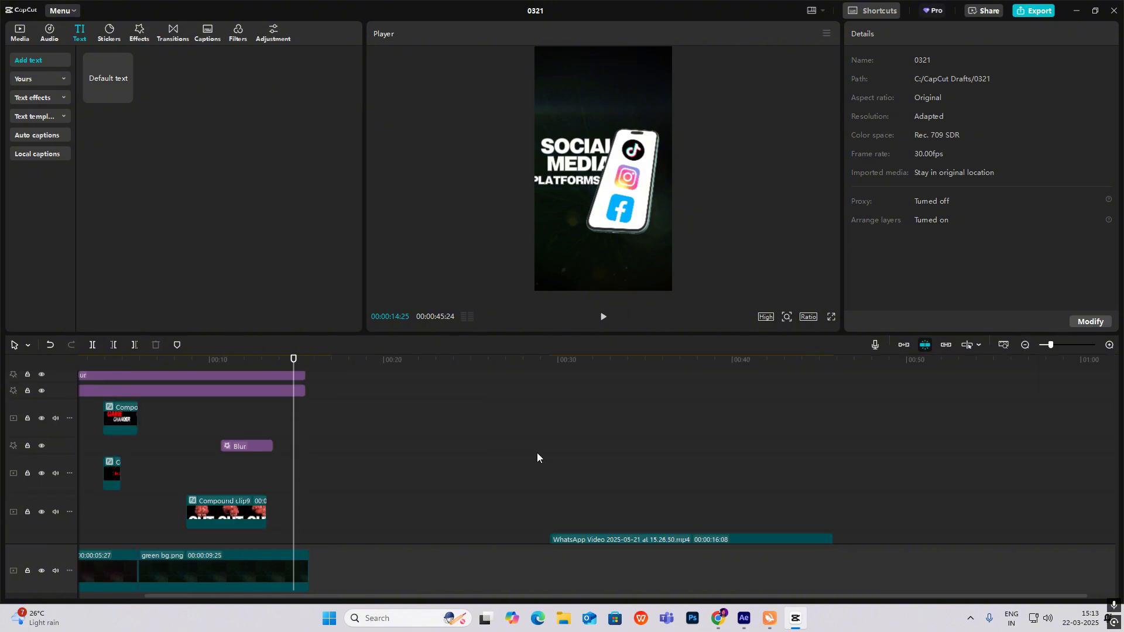
pyautogui.click(676, 423)
pyautogui.moveTo(676, 422); pyautogui.dragTo(789, 449)
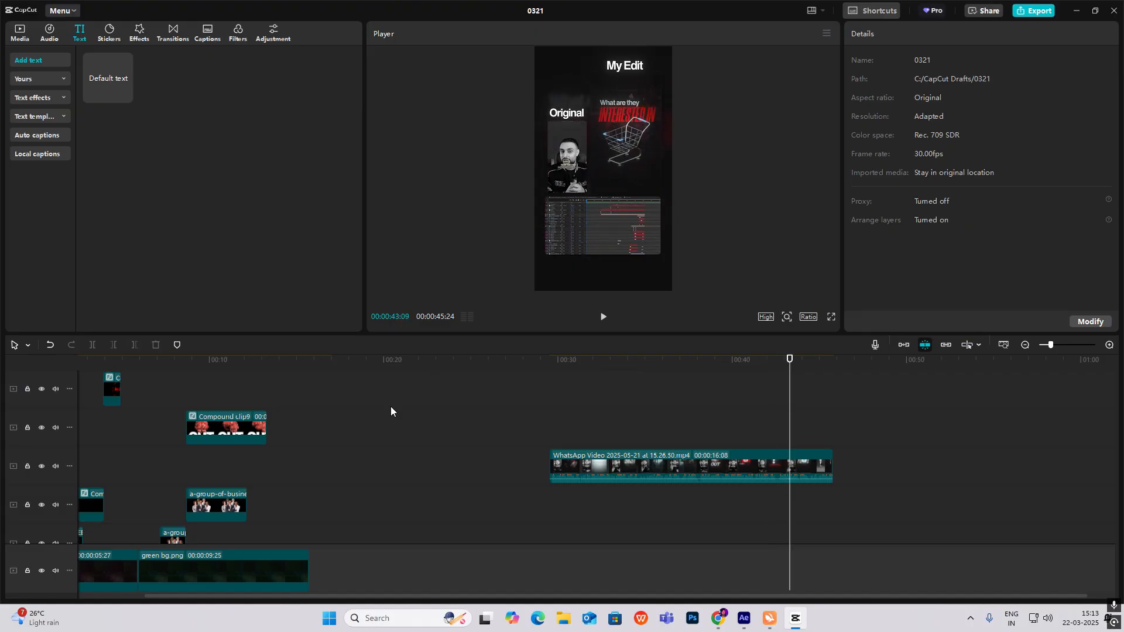
pyautogui.moveTo(791, 440); pyautogui.dragTo(814, 452)
# - Enlarge the preview of the reference video to examine the layout and lettering of its key scene
pyautogui.click(787, 316)
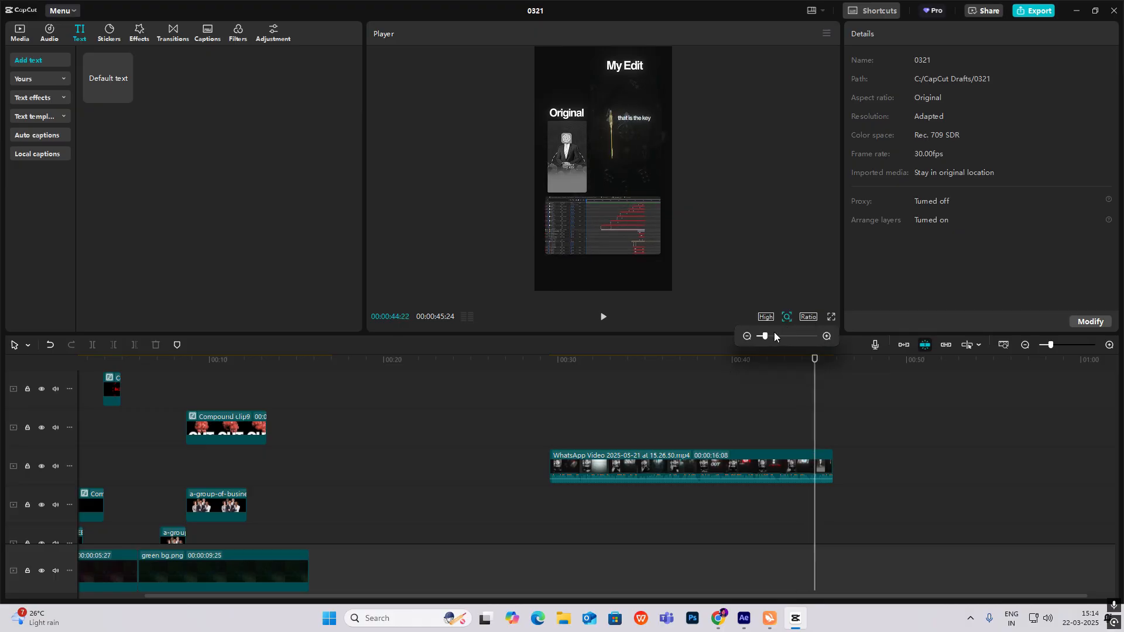
pyautogui.moveTo(765, 336); pyautogui.dragTo(783, 337)
pyautogui.moveTo(818, 271); pyautogui.dragTo(821, 263)
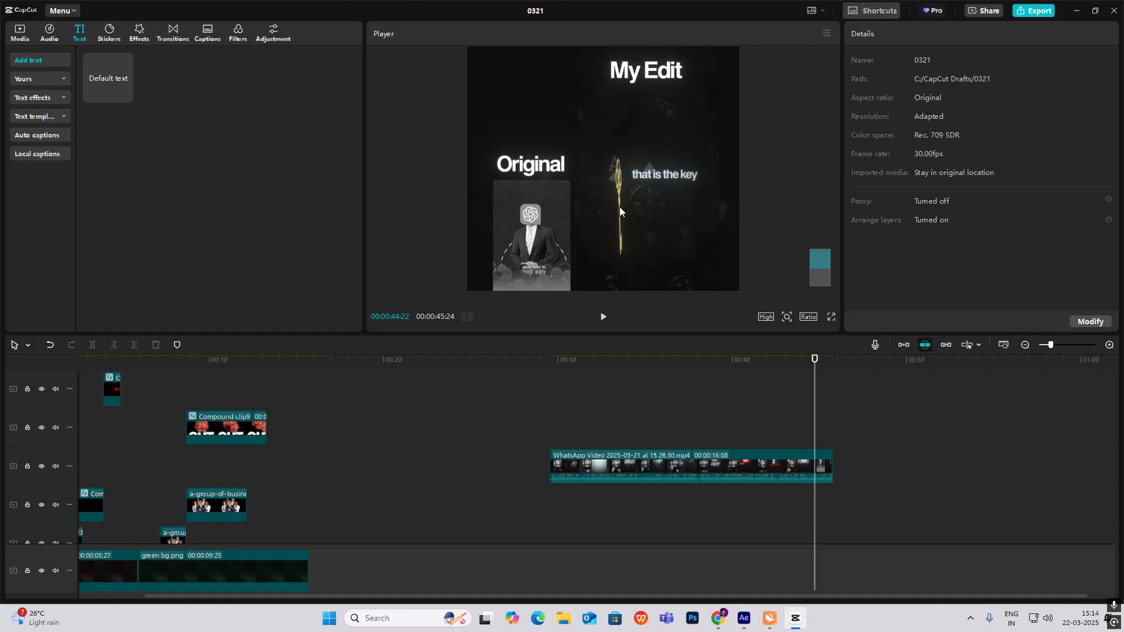
pyautogui.click(787, 317)
pyautogui.moveTo(765, 336); pyautogui.dragTo(815, 337)
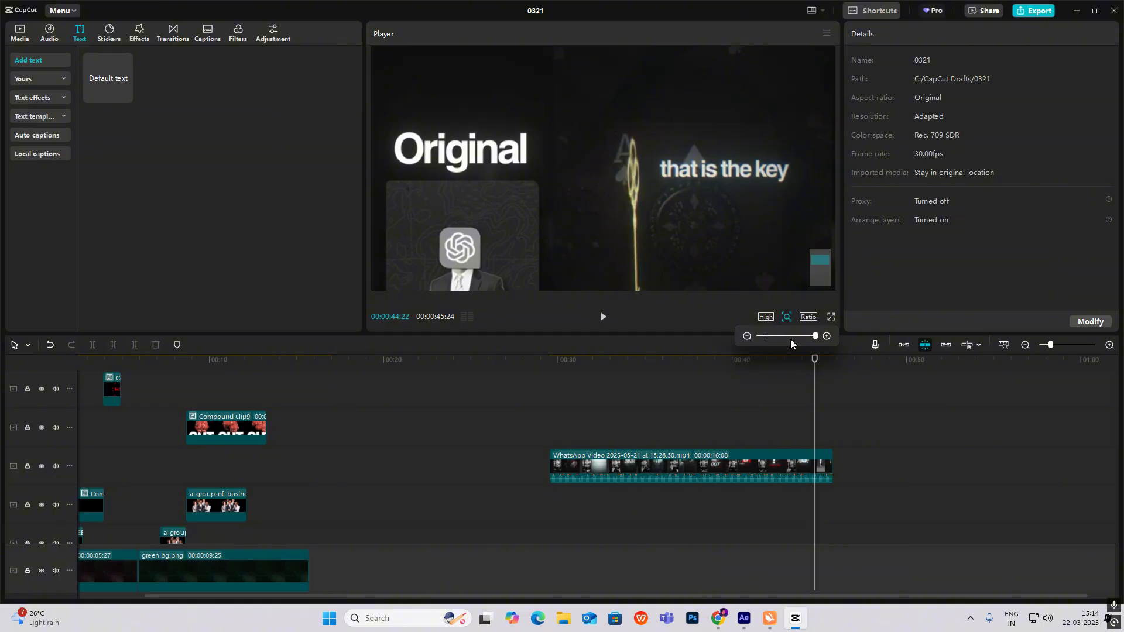
# - Shrink the enlarged preview and add key ani.mov to the timeline near the phone scene
pyautogui.moveTo(812, 339)
pyautogui.mouseDown()
pyautogui.moveTo(785, 341)
pyautogui.moveTo(815, 350)
pyautogui.mouseUp()
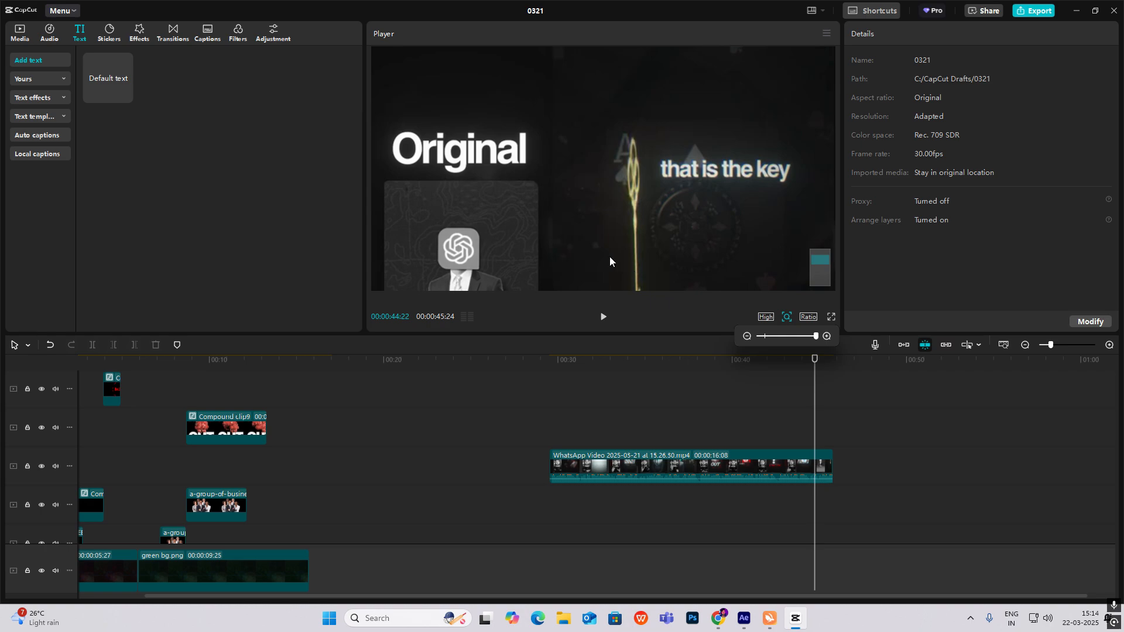
pyautogui.moveTo(796, 337); pyautogui.dragTo(770, 336)
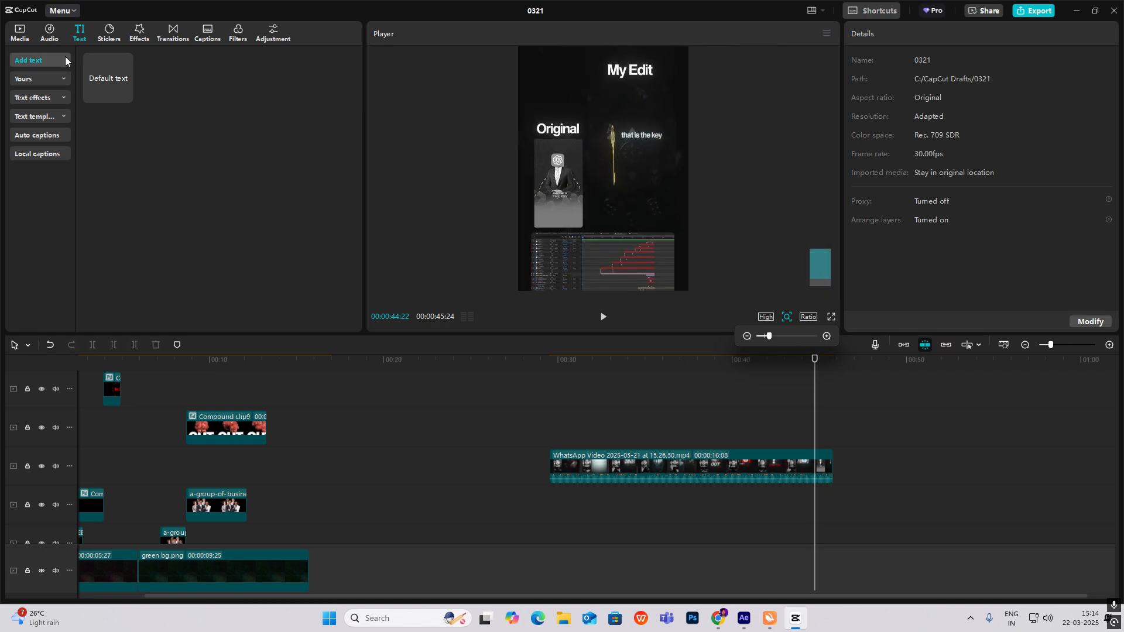
pyautogui.click(19, 34)
pyautogui.scroll(-1, 279, 266)
pyautogui.moveTo(279, 244); pyautogui.dragTo(285, 396)
pyautogui.scroll(1, 303, 438)
pyautogui.click(261, 396)
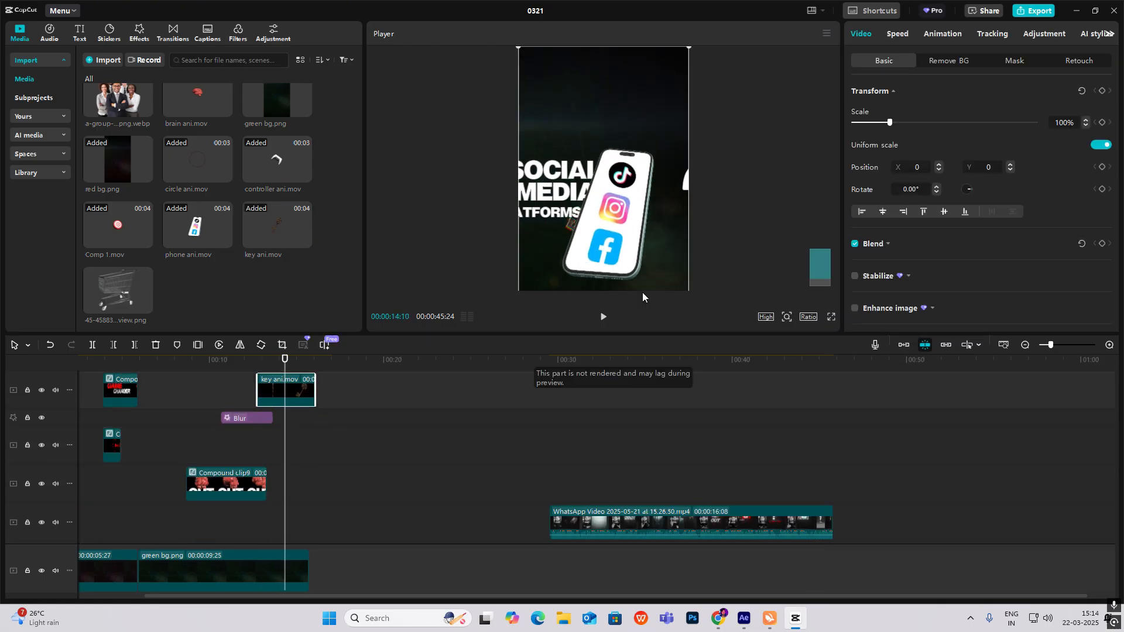
# - Move key ani.mov to its own track above the SOCIAL MEDIA PLATFORMS compound clip and fit the whole frame in the preview
pyautogui.scroll(1, 339, 389)
pyautogui.moveTo(295, 443); pyautogui.dragTo(305, 405)
pyautogui.scroll(-2, 701, 264)
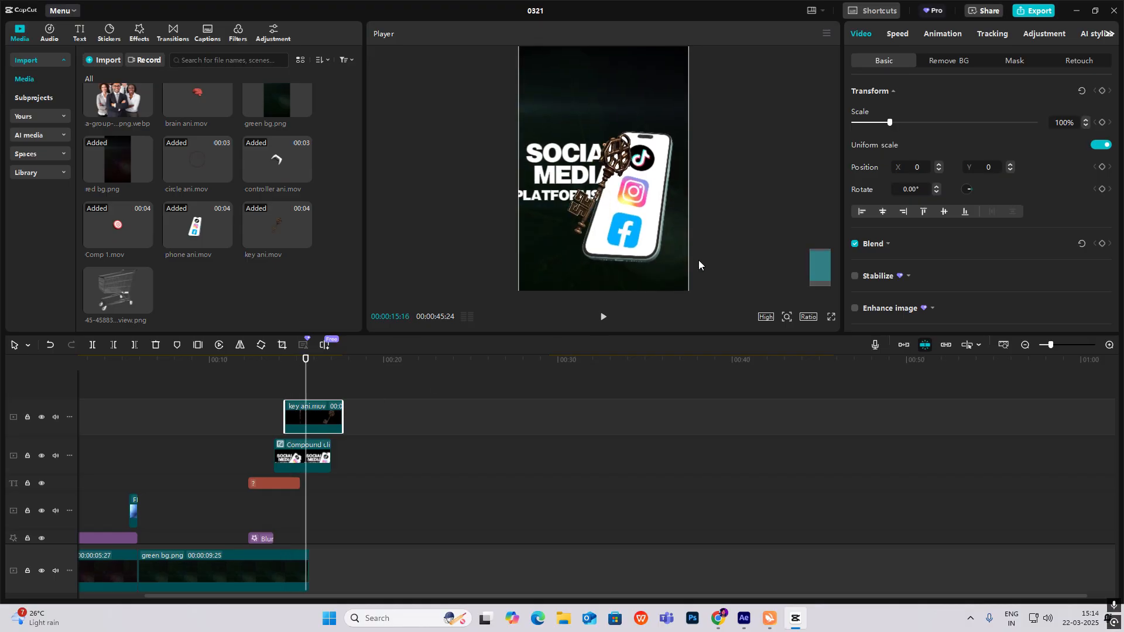
pyautogui.click(789, 321)
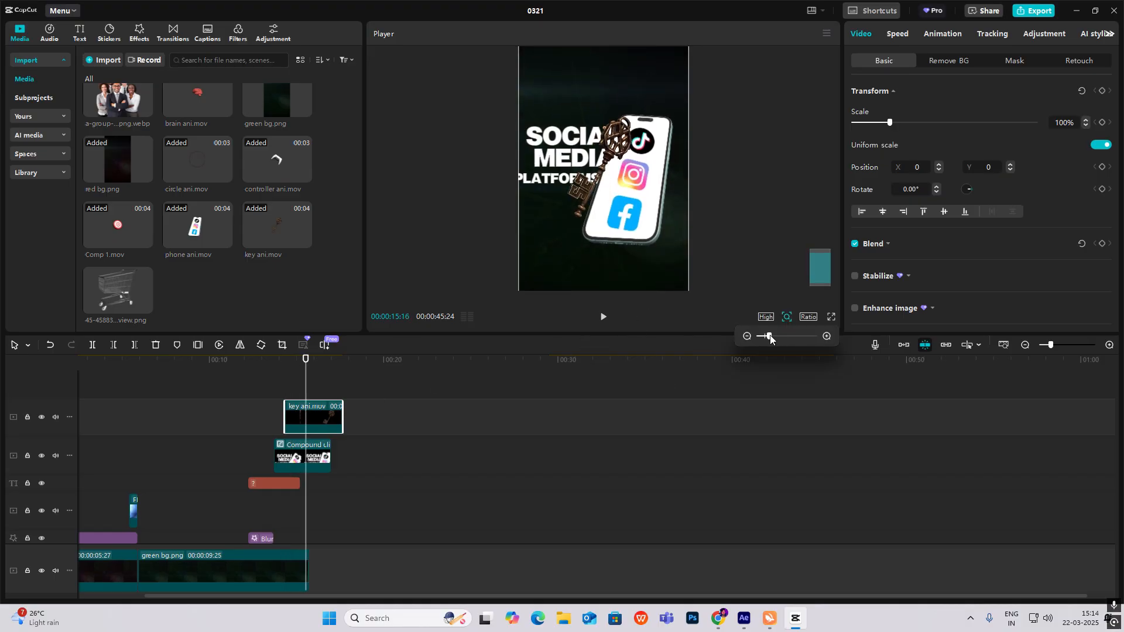
pyautogui.moveTo(773, 337); pyautogui.dragTo(765, 337)
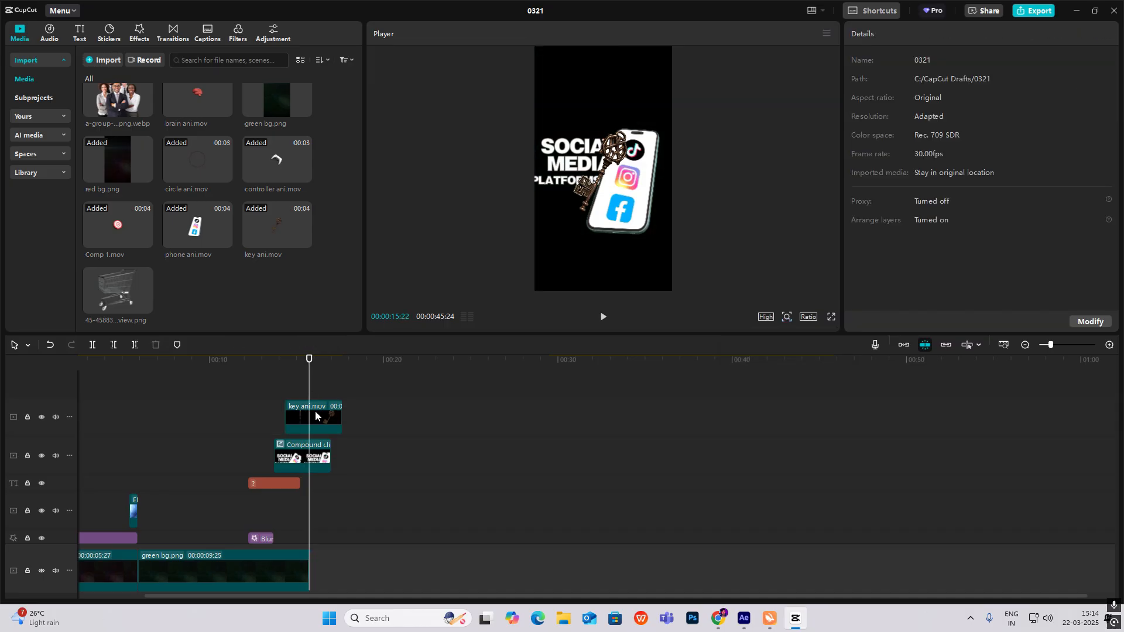
# - Start key ani.mov at 00:00:15:22 and trim the end of the phone compound clip to the same point
pyautogui.moveTo(315, 409); pyautogui.dragTo(310, 452)
pyautogui.click(317, 457)
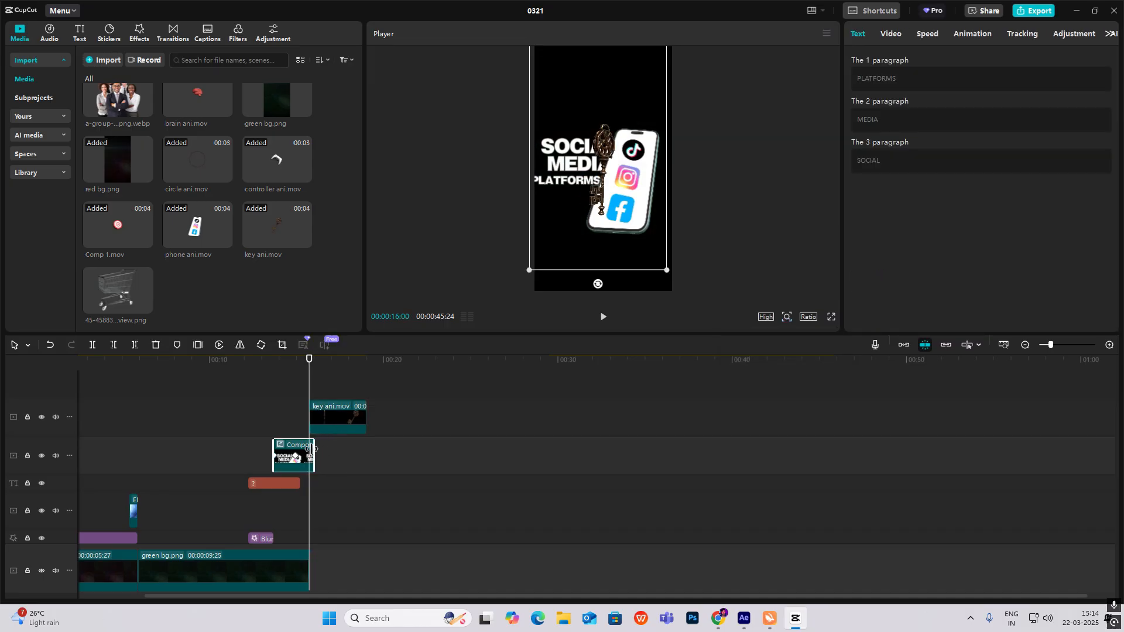
pyautogui.click(338, 422)
# - Scrub the reference WhatsApp video between about 00:00:42:24 and 00:00:43:21 to study the shopping cart scene and its transition
pyautogui.scroll(-3, 673, 463)
pyautogui.scroll(3, 644, 420)
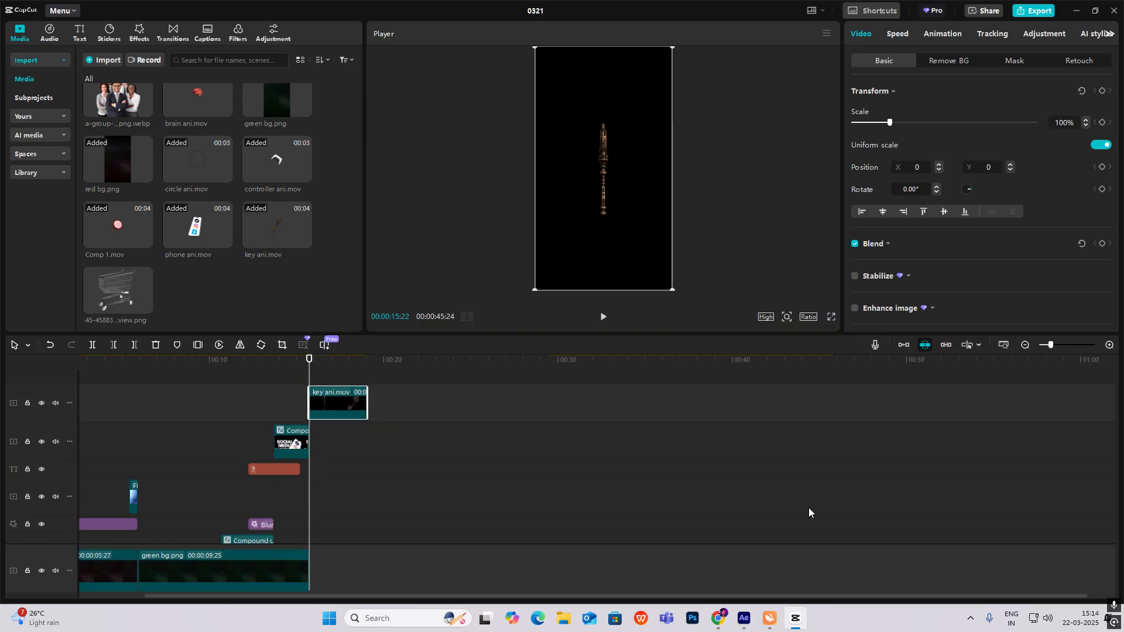
pyautogui.scroll(-5, 809, 513)
pyautogui.click(721, 440)
pyautogui.moveTo(721, 441); pyautogui.dragTo(796, 462)
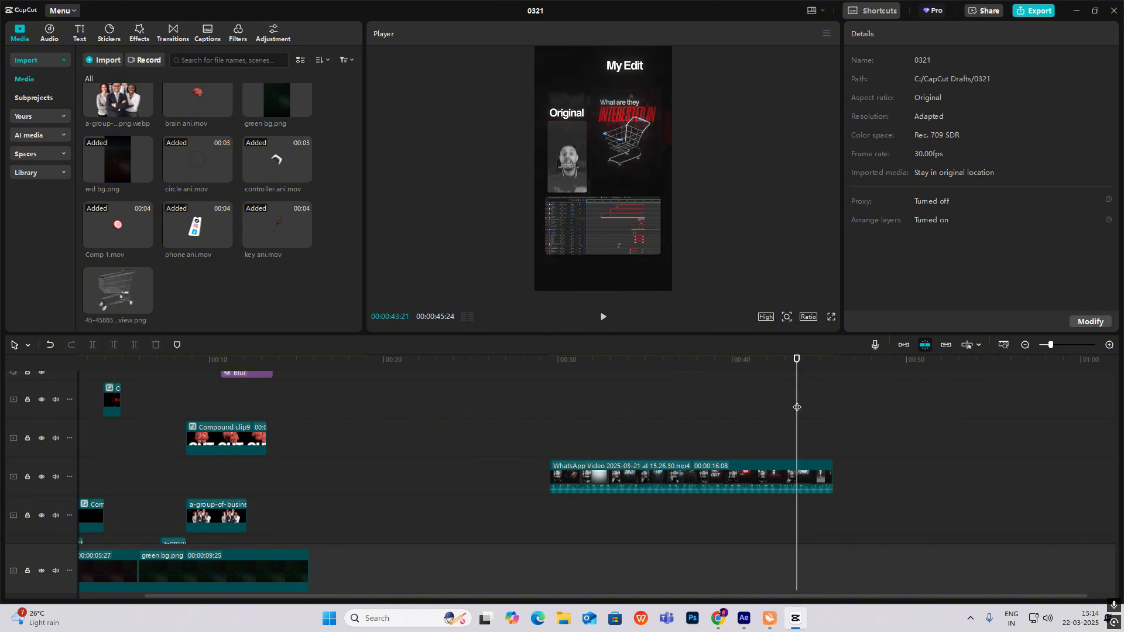
pyautogui.moveTo(797, 407); pyautogui.dragTo(781, 410)
# - Place the FREE Light Leak Transitions Pack video on a track above key ani.mov, starting just before the key appears
pyautogui.scroll(3, 176, 194)
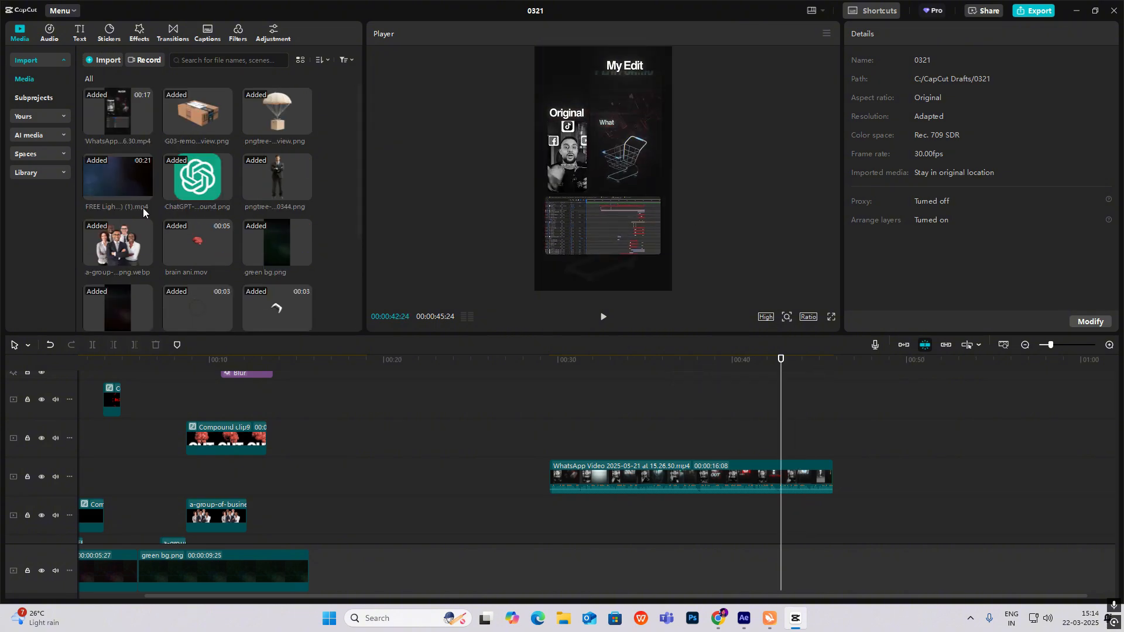
pyautogui.moveTo(143, 209); pyautogui.dragTo(261, 375)
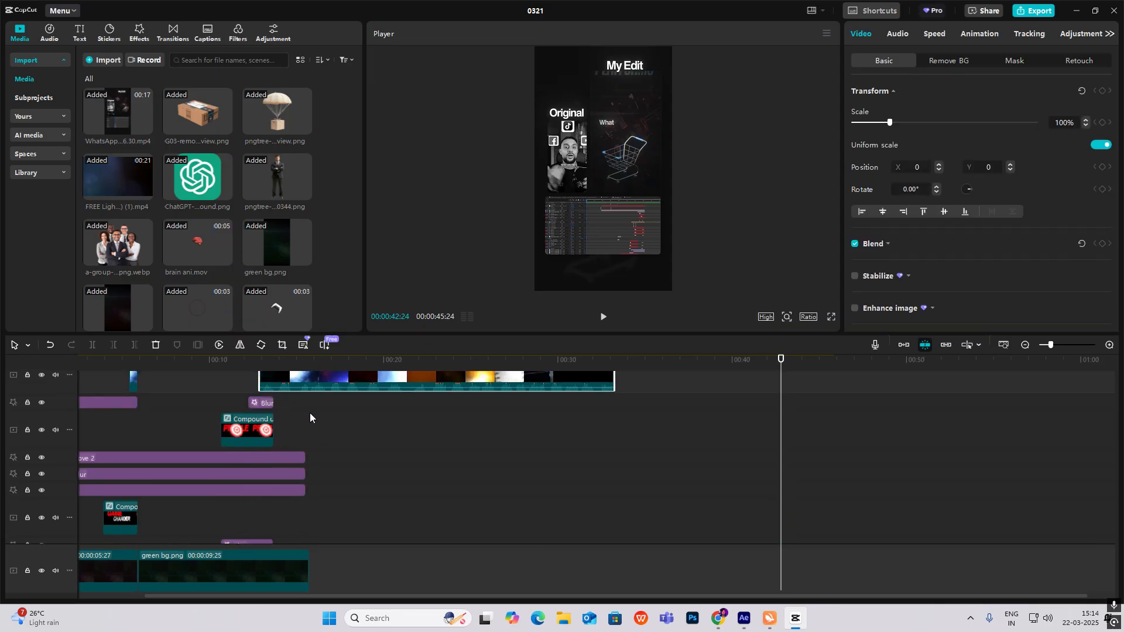
pyautogui.scroll(3, 310, 415)
pyautogui.moveTo(300, 454); pyautogui.dragTo(304, 373)
pyautogui.moveTo(320, 325); pyautogui.dragTo(294, 389)
# - Split the light leak clip at 00:00:15:22 and delete the part after the cut
pyautogui.click(307, 396)
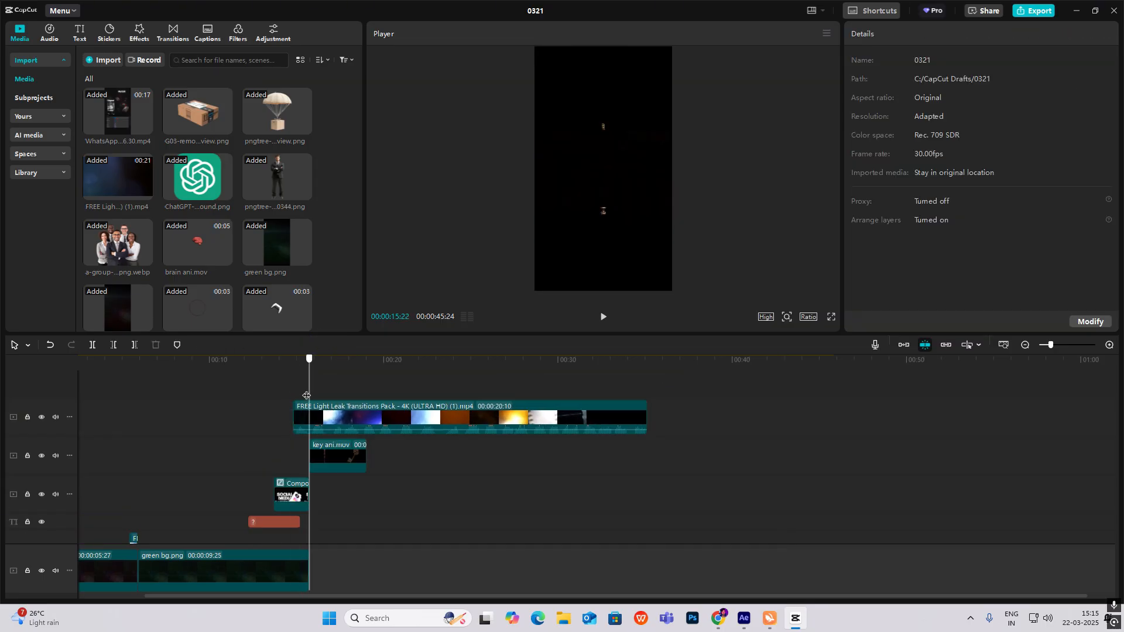
pyautogui.click(330, 419)
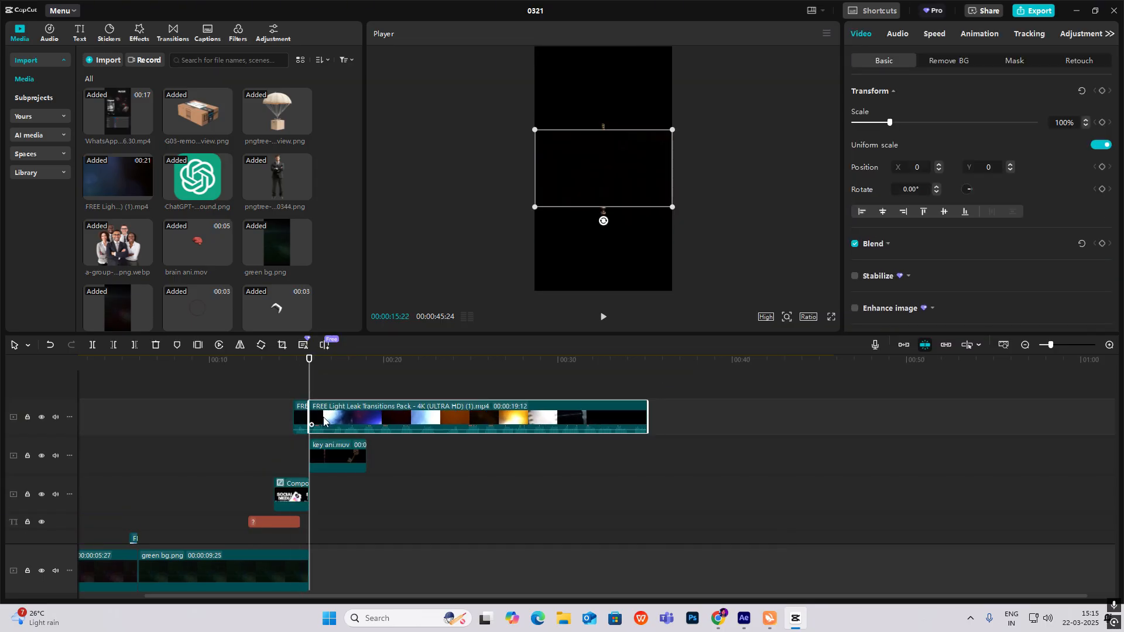
pyautogui.press('BackSpace')
# - Extract the audio from the remaining light leak clip and delete the extracted audio
pyautogui.click(301, 420)
pyautogui.rightClick(302, 419)
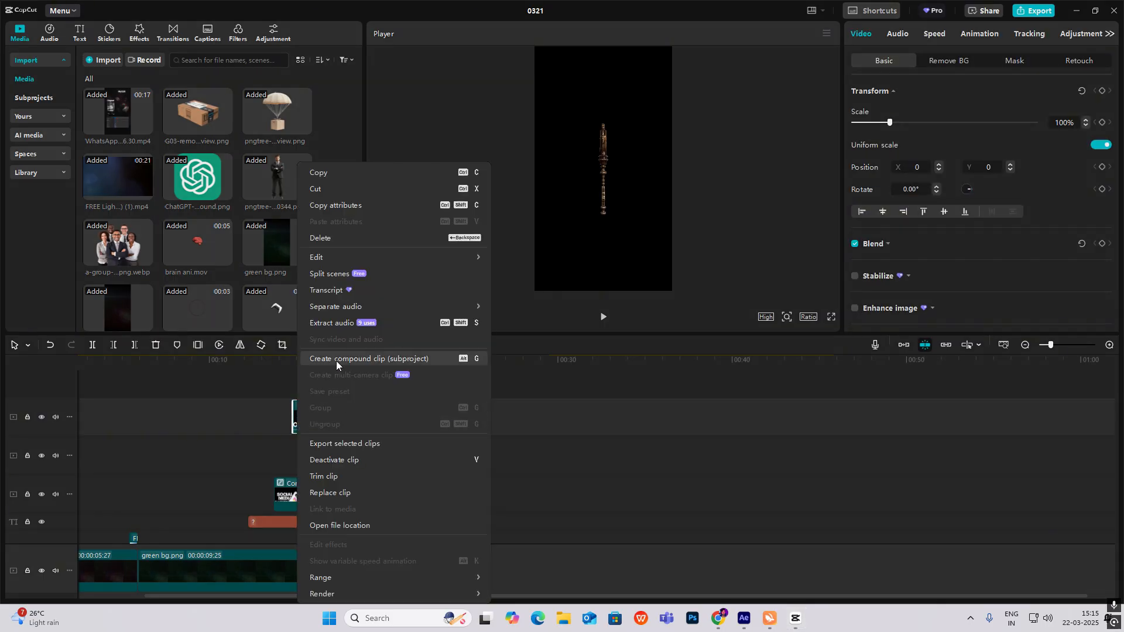
pyautogui.click(338, 324)
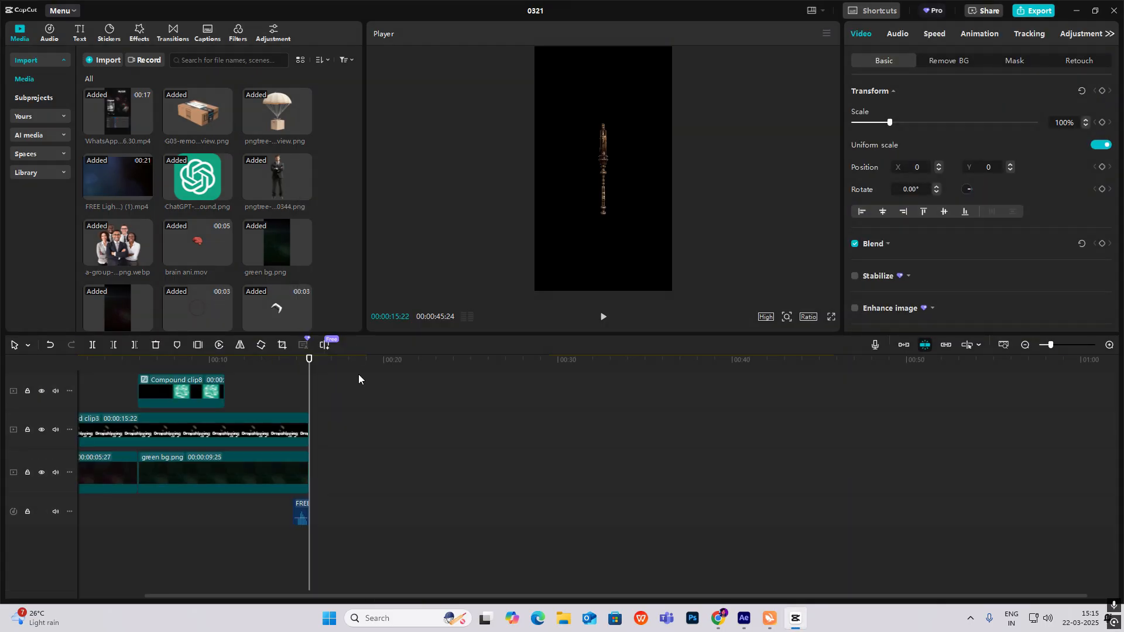
pyautogui.click(304, 517)
pyautogui.press('BackSpace')
pyautogui.scroll(10, 303, 505)
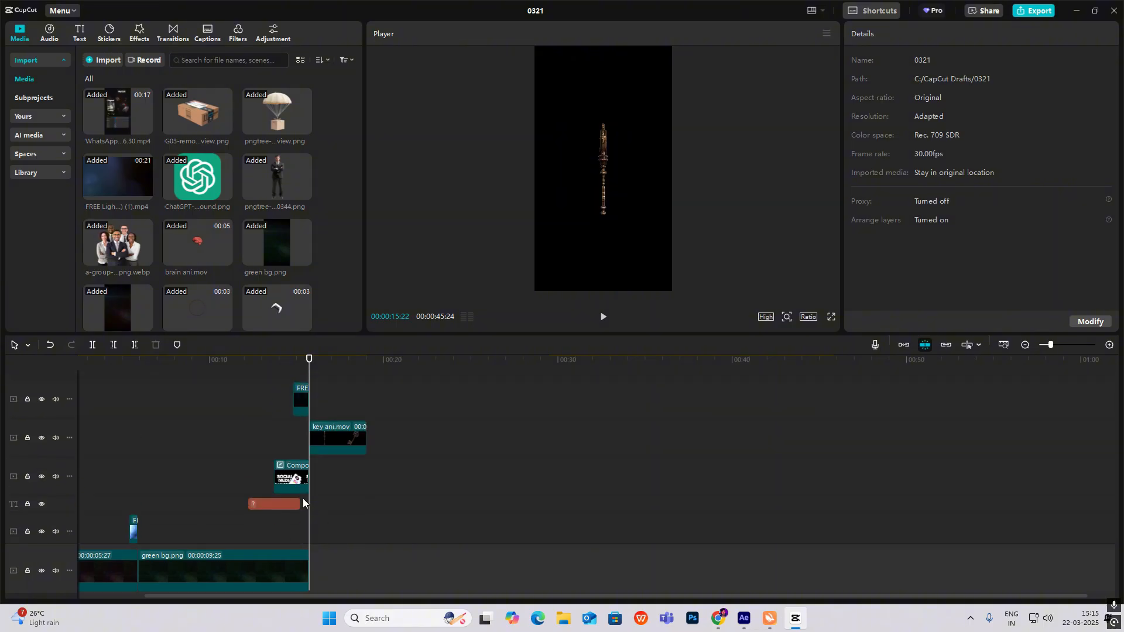
# - Rotate the light leak clip to 90° and scale it to 179% so it fills the frame
pyautogui.scroll(1, 303, 497)
pyautogui.click(1109, 345)
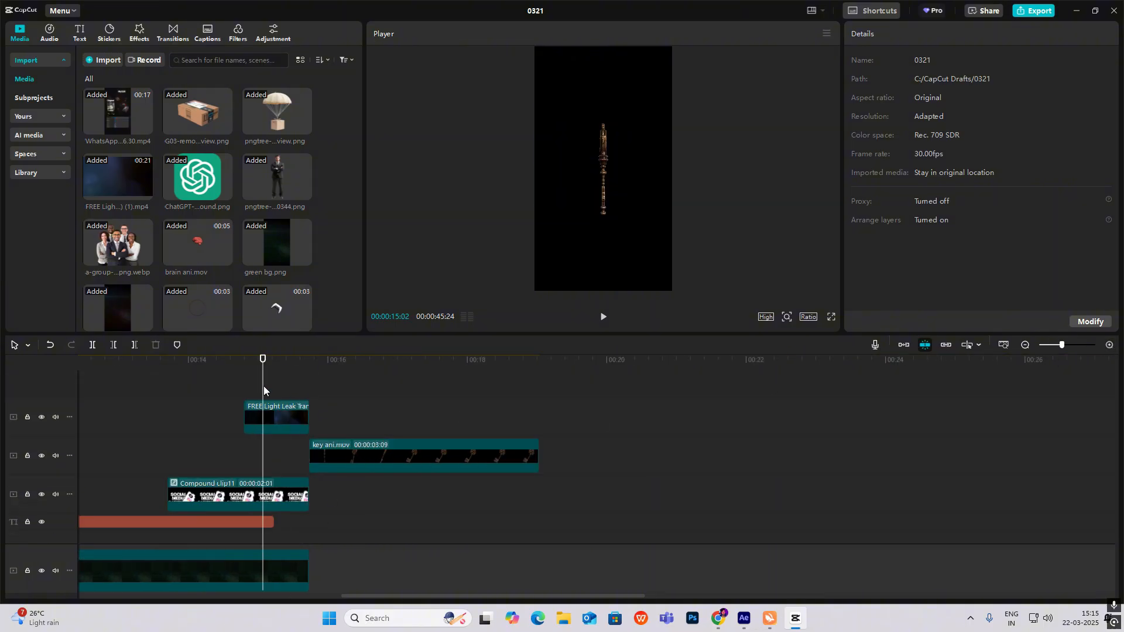
pyautogui.click(288, 413)
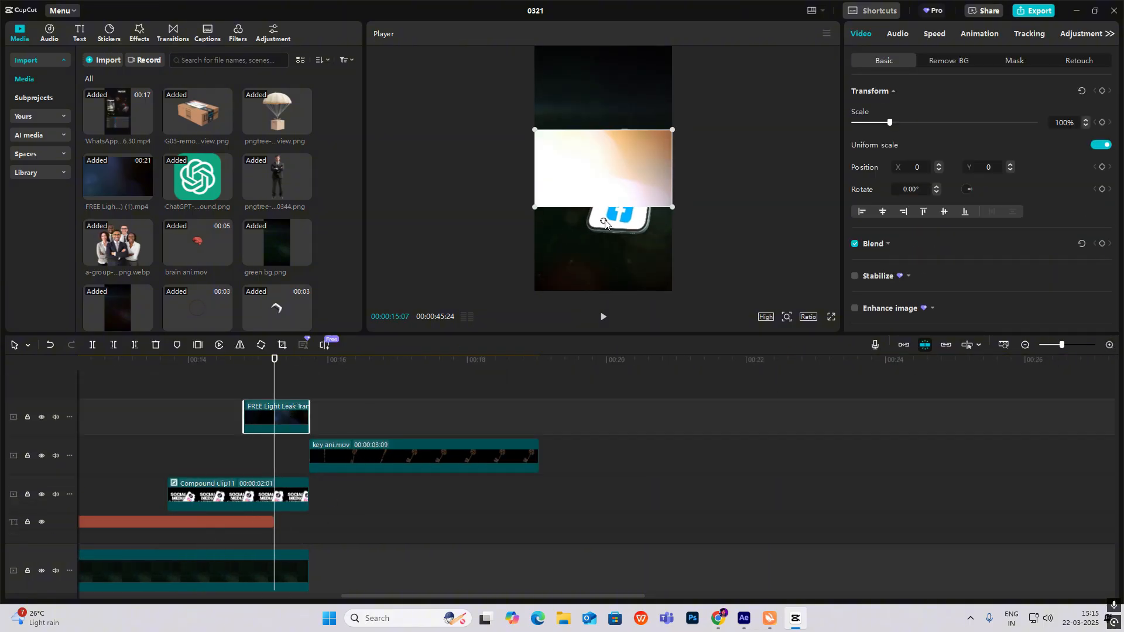
pyautogui.moveTo(605, 223); pyautogui.dragTo(446, 194)
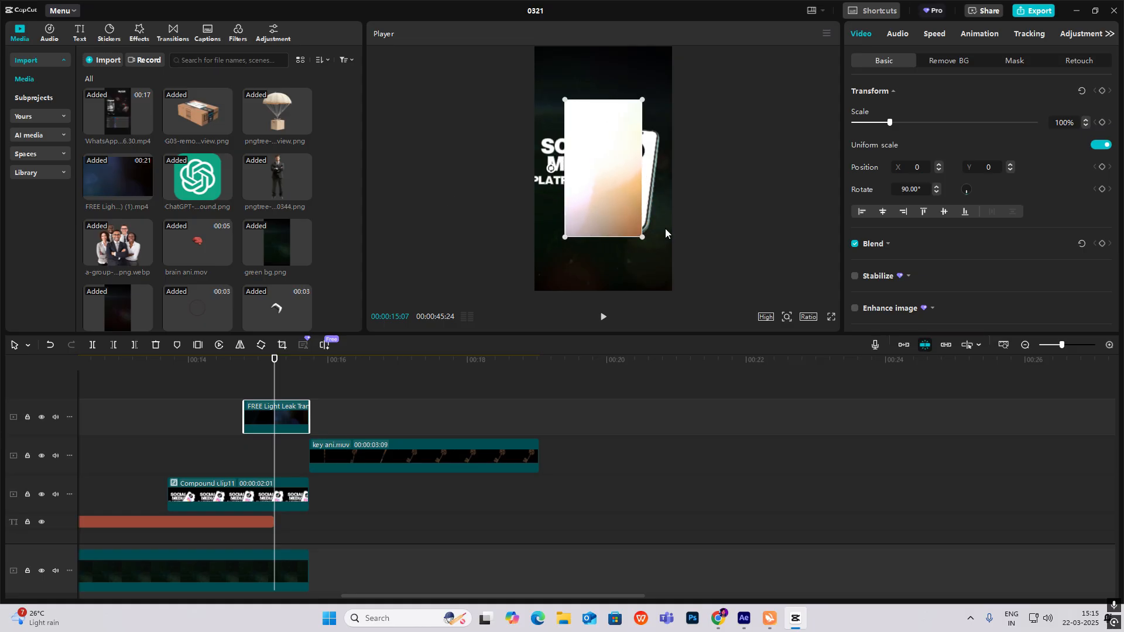
pyautogui.moveTo(638, 237); pyautogui.dragTo(687, 322)
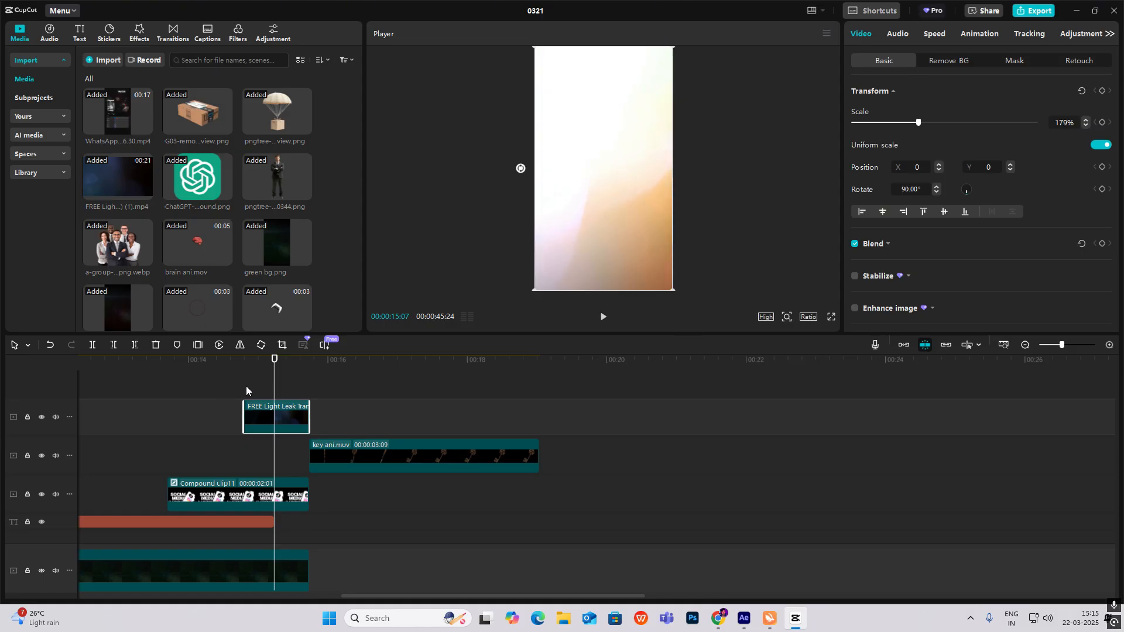
# - Shorten the light leak clip to a brief flash, move key ani.mov earlier beneath it, and play the transition
pyautogui.click(223, 395)
pyautogui.moveTo(224, 394); pyautogui.dragTo(315, 448)
pyautogui.click(216, 391)
pyautogui.press('space')
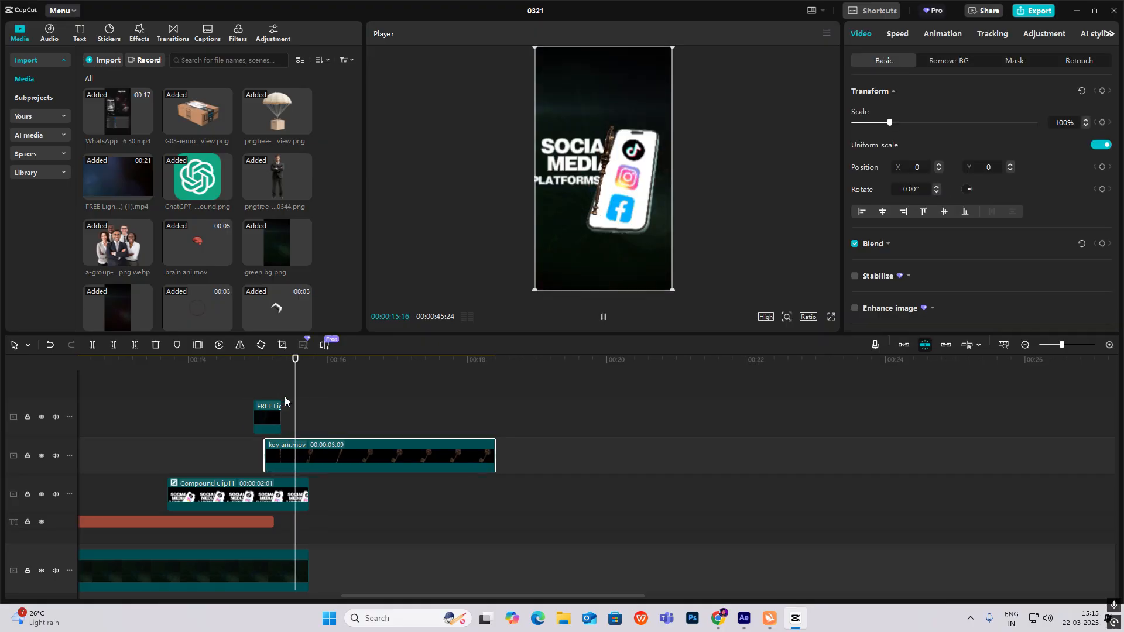
pyautogui.press('space')
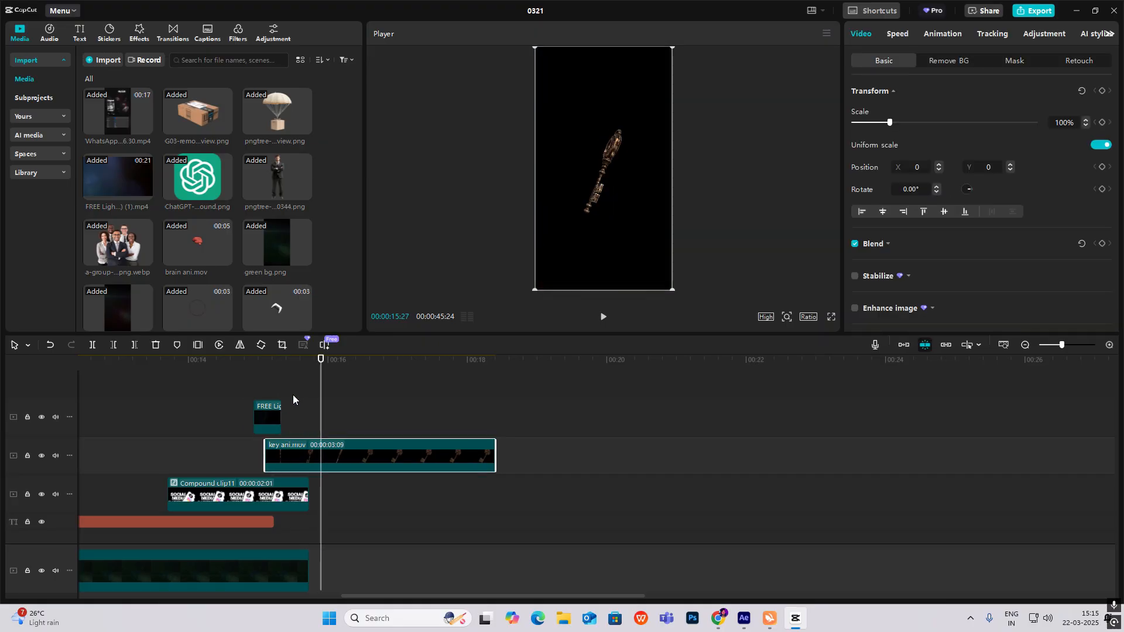
# - Shift key ani.mov slightly so it starts at 00:00:15:07 under the light leak, and play back the change
pyautogui.click(268, 372)
pyautogui.moveTo(284, 457); pyautogui.dragTo(292, 456)
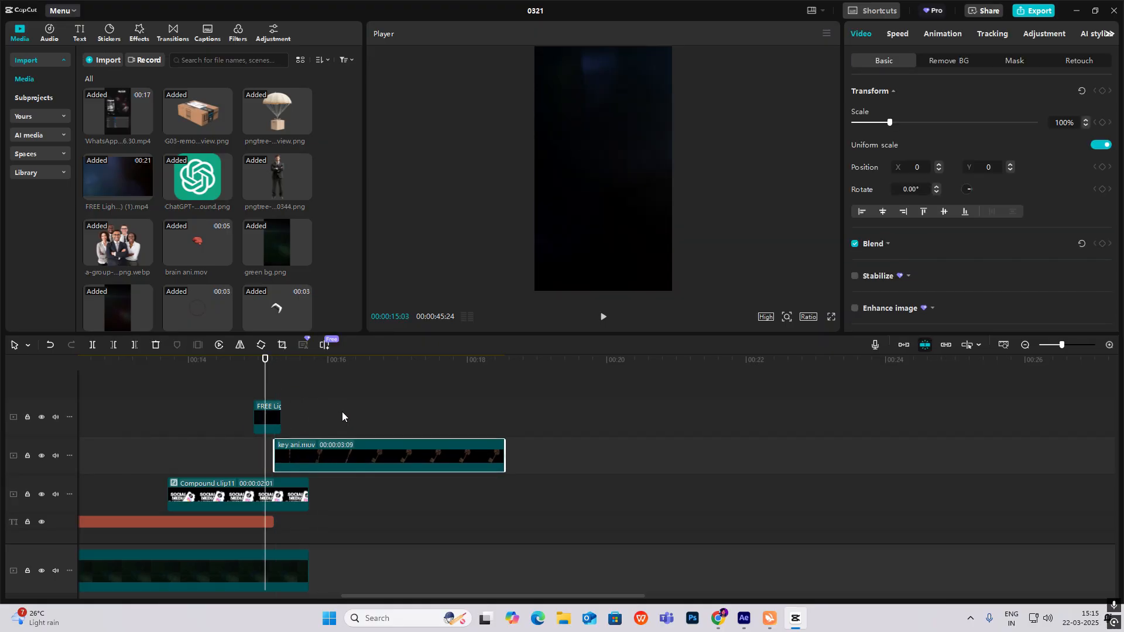
pyautogui.press('space')
pyautogui.press('space')
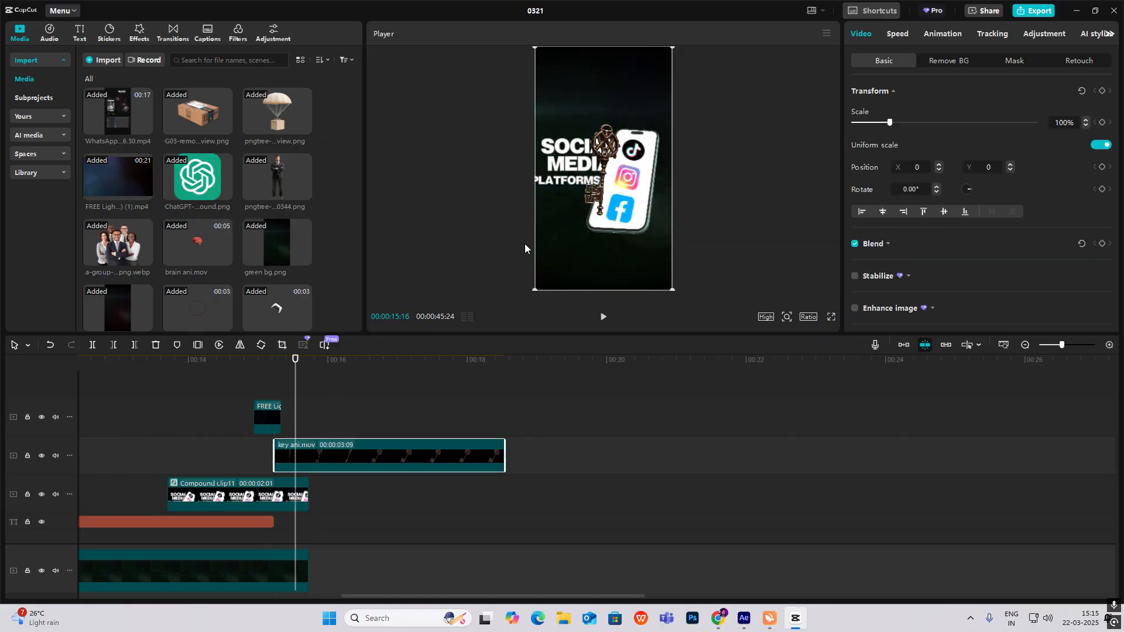
# - Trim the phone compound clip's end to the start of key ani.mov and play back the cut
pyautogui.click(291, 498)
pyautogui.moveTo(277, 491); pyautogui.dragTo(271, 491)
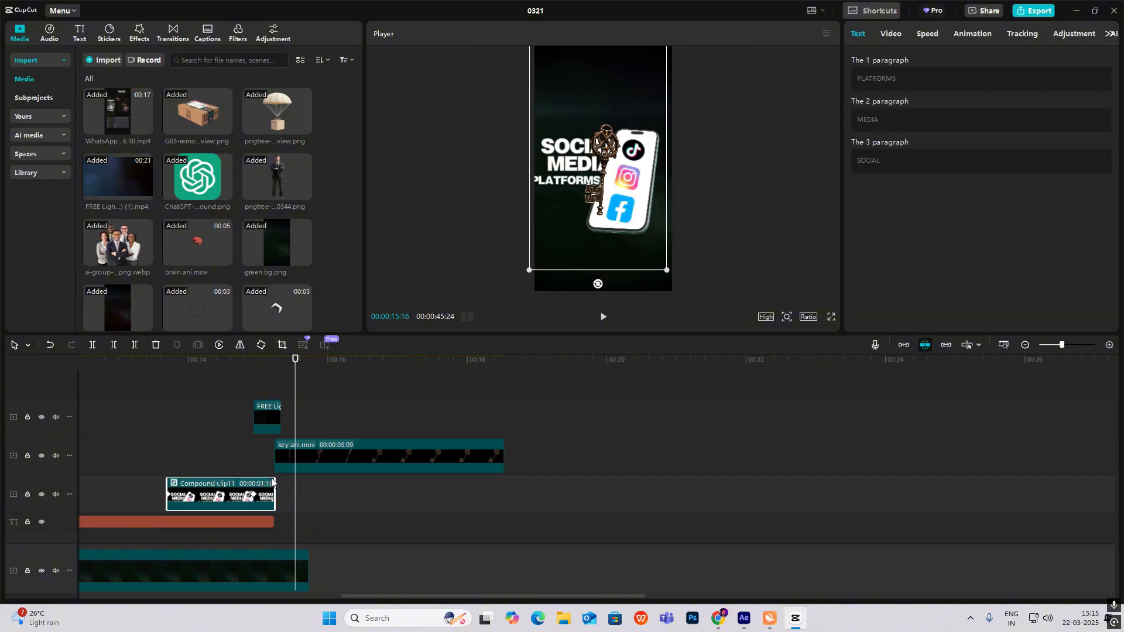
pyautogui.click(255, 374)
pyautogui.press('space')
pyautogui.press('space')
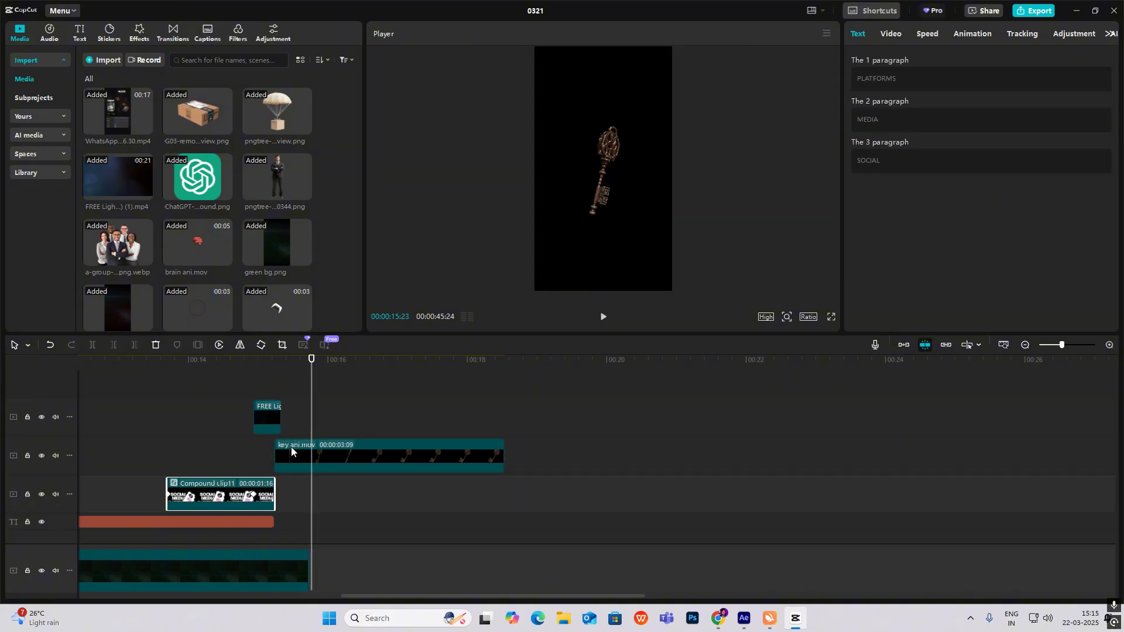
# - Extend the green bg.png clip past the end of key ani.mov so it backs the key scene
pyautogui.scroll(-3, 297, 462)
pyautogui.click(289, 562)
pyautogui.moveTo(308, 560); pyautogui.dragTo(529, 563)
pyautogui.scroll(3, 301, 490)
# - Animate key ani.mov's scale with keyframes from 100% at 00:00:15:07 to 161% at 00:00:16:01
pyautogui.click(277, 389)
pyautogui.moveTo(277, 389); pyautogui.dragTo(296, 405)
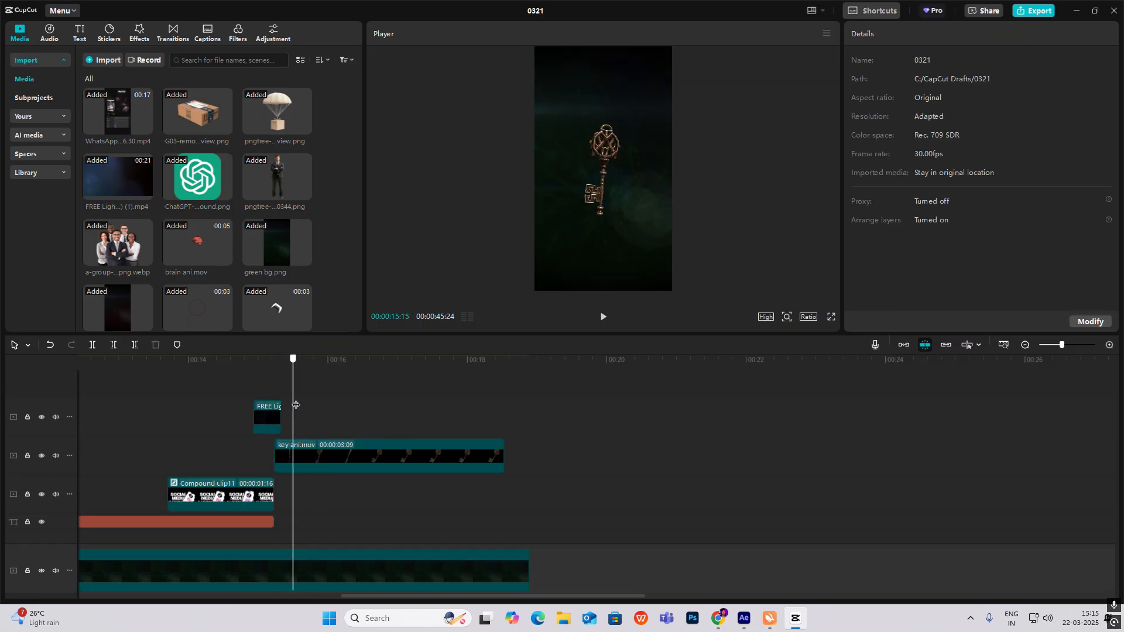
pyautogui.click(305, 454)
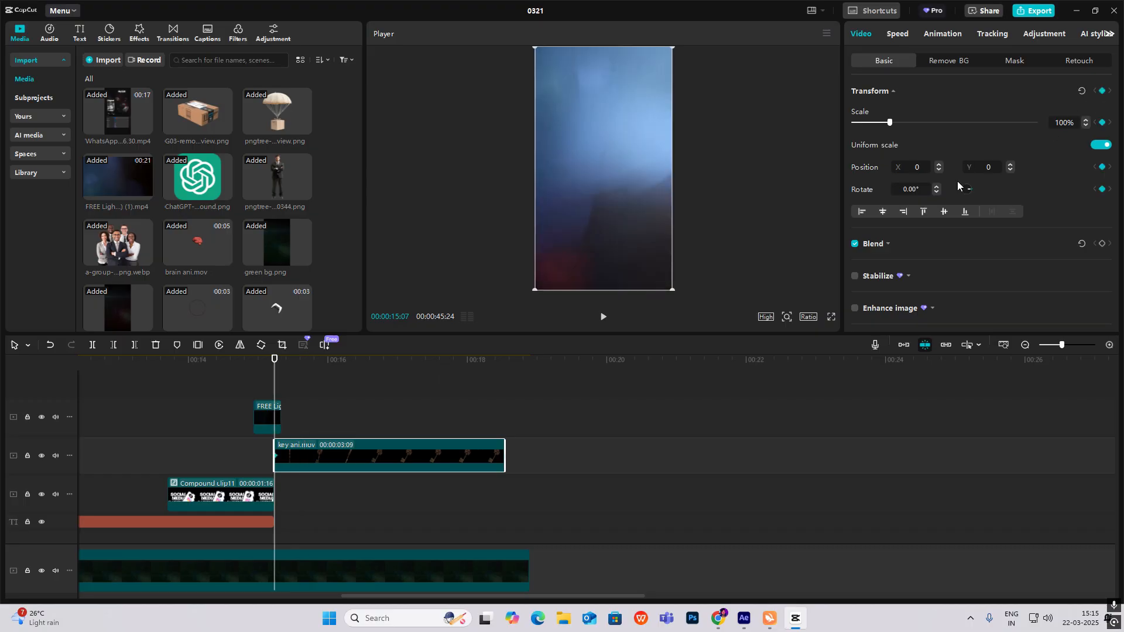
pyautogui.moveTo(271, 399); pyautogui.dragTo(326, 402)
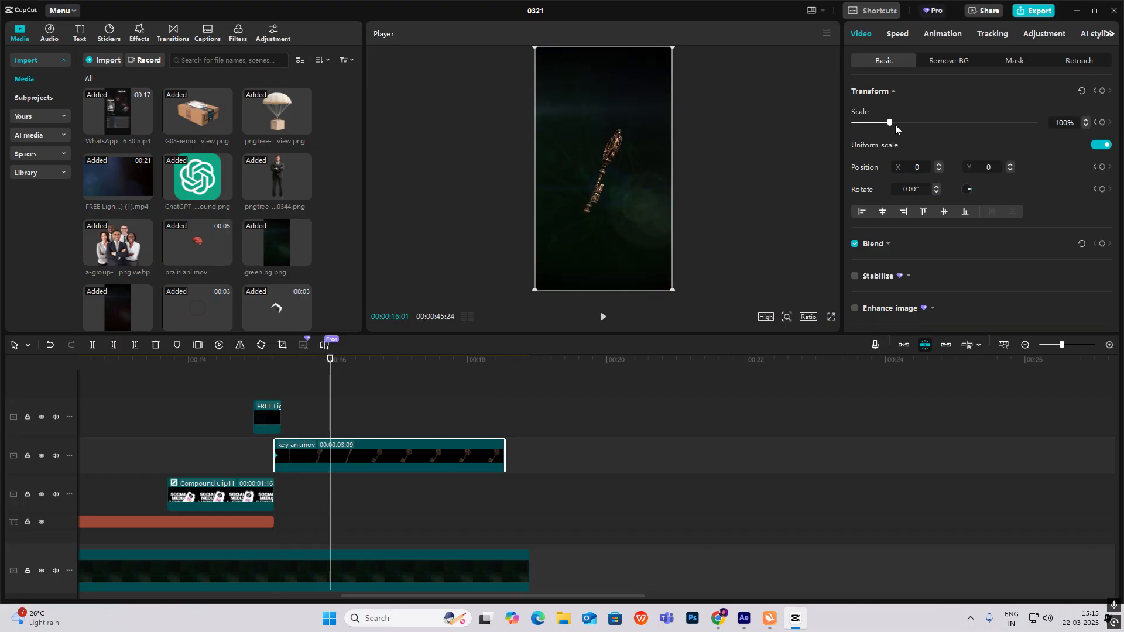
pyautogui.click(285, 407)
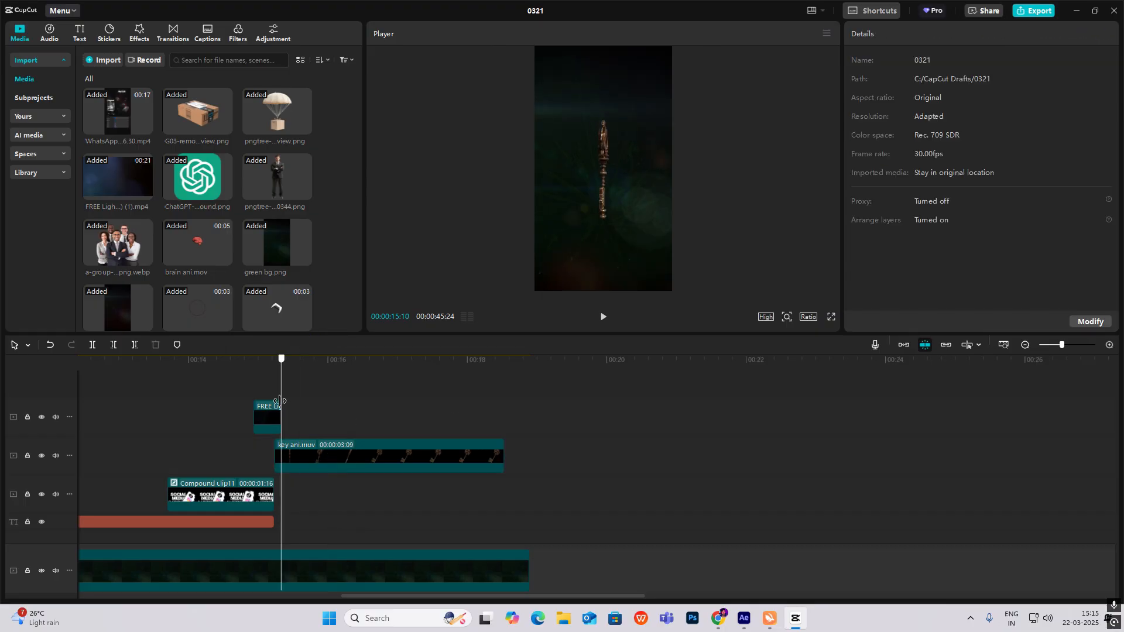
pyautogui.moveTo(279, 402); pyautogui.dragTo(342, 411)
pyautogui.click(366, 454)
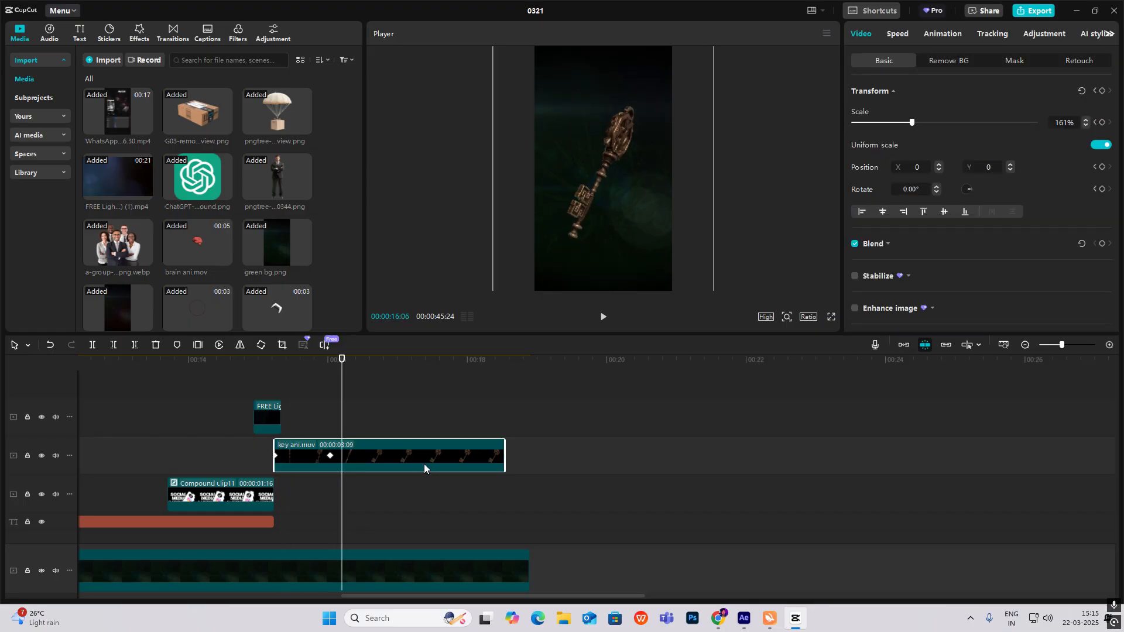
# - Apply an ease-out curve to key ani.mov's scale animation and close the keyframe graphs
pyautogui.hotkey('alt', 'k')
pyautogui.scroll(3, 390, 475)
pyautogui.click(432, 408)
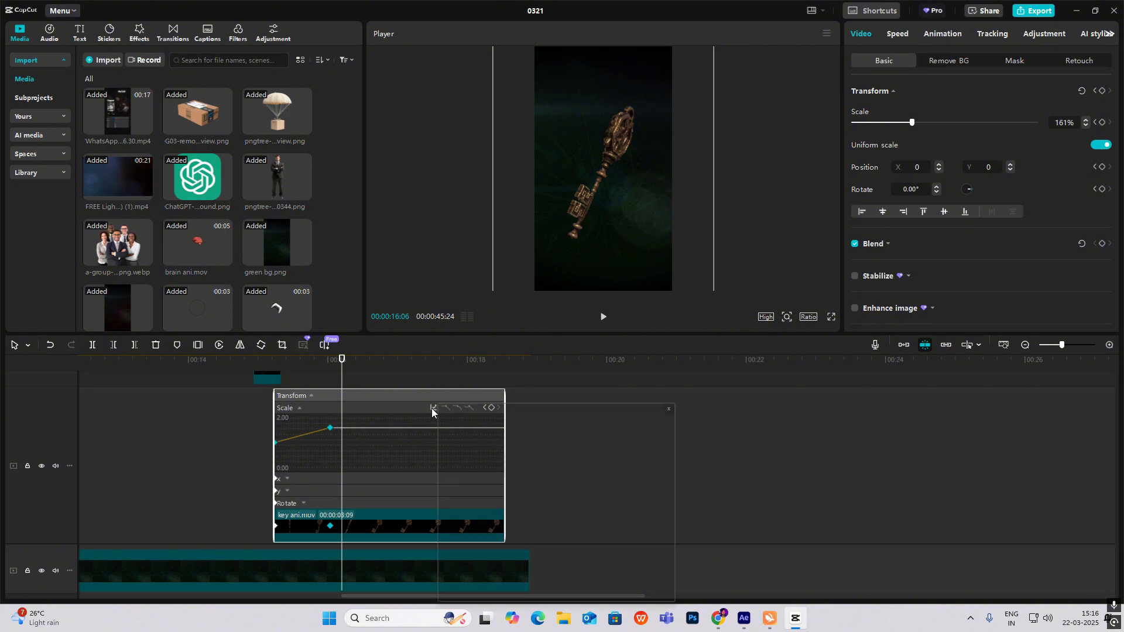
pyautogui.click(510, 504)
pyautogui.click(665, 418)
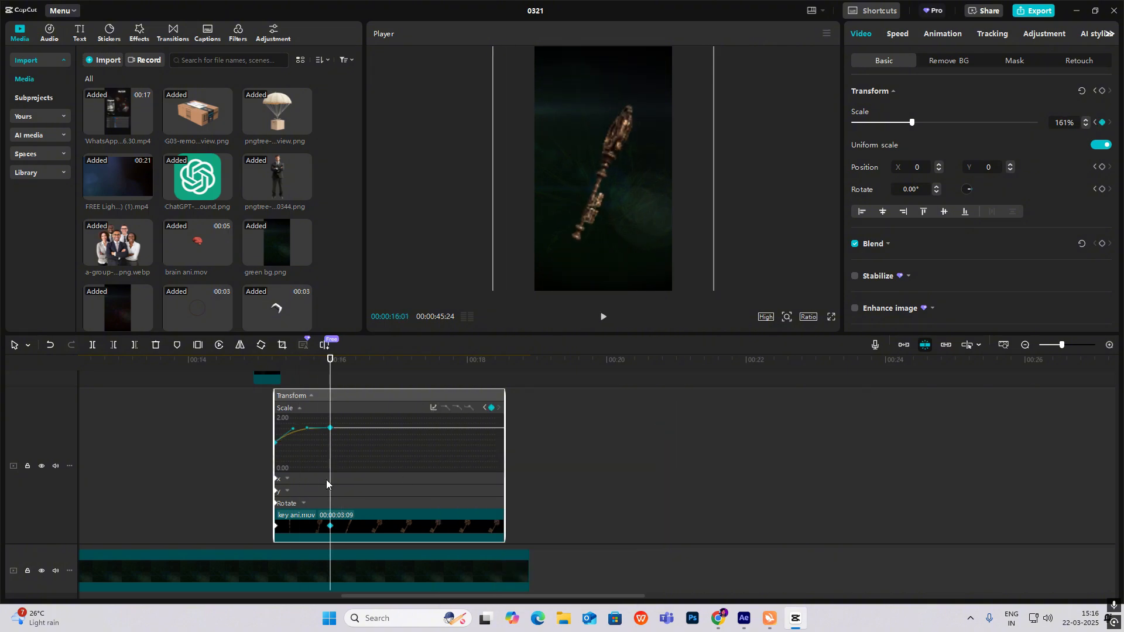
pyautogui.hotkey('alt', 'k')
# - Scrub the reference WhatsApp video from 00:00:42:24 to 00:00:45:13 to study the key scene's lettering and layout
pyautogui.click(1025, 346)
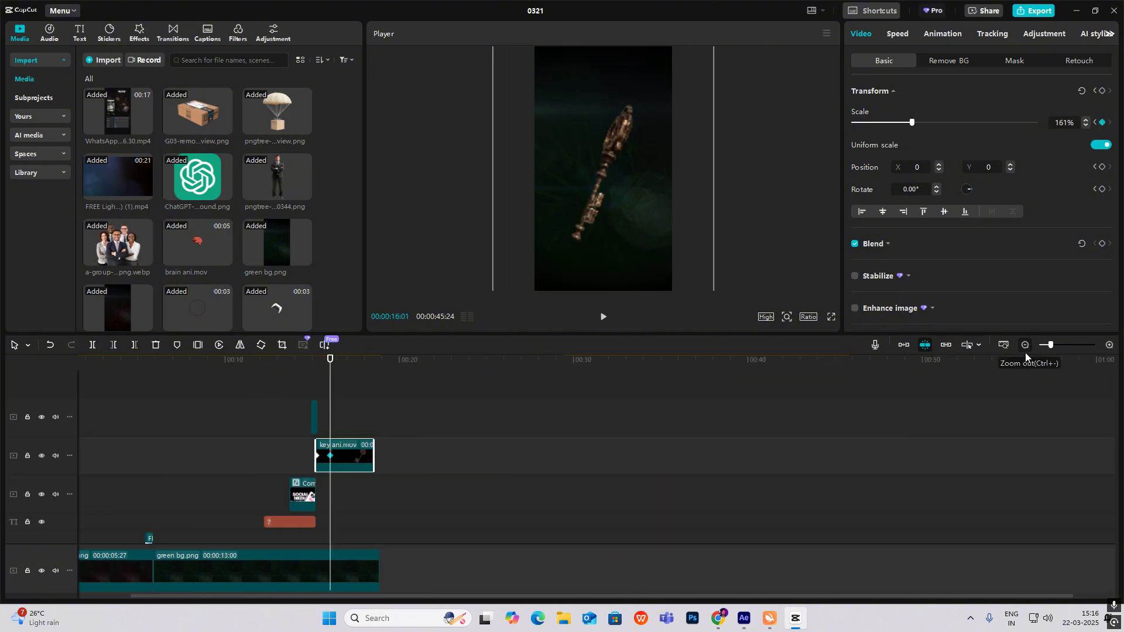
pyautogui.scroll(-8, 699, 510)
pyautogui.scroll(-1, 722, 514)
pyautogui.click(796, 436)
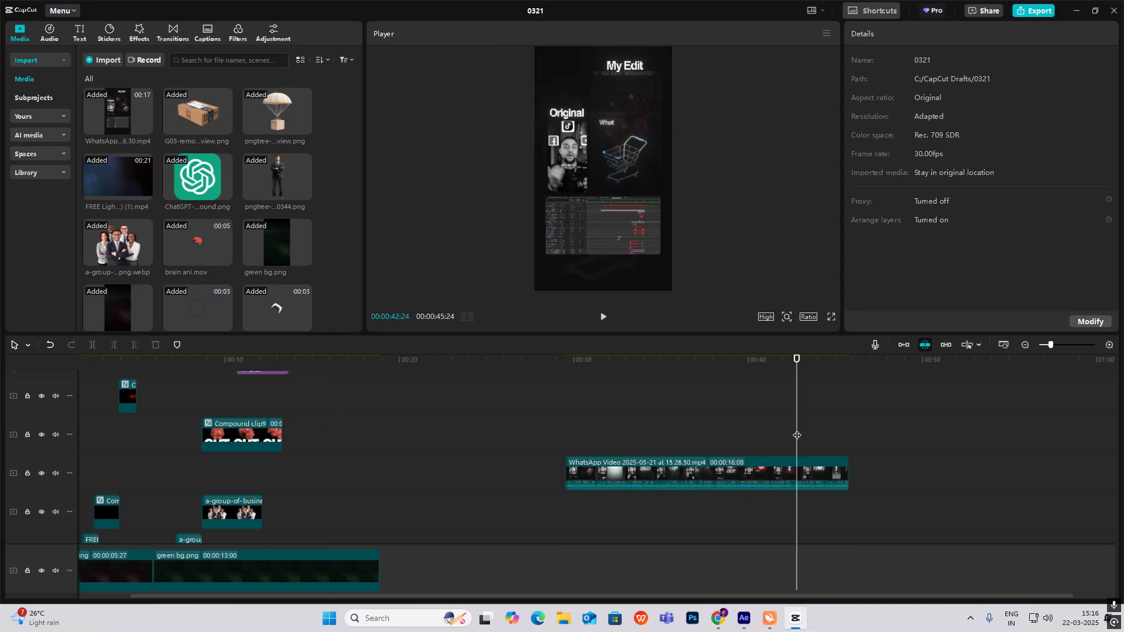
pyautogui.moveTo(797, 436); pyautogui.dragTo(842, 451)
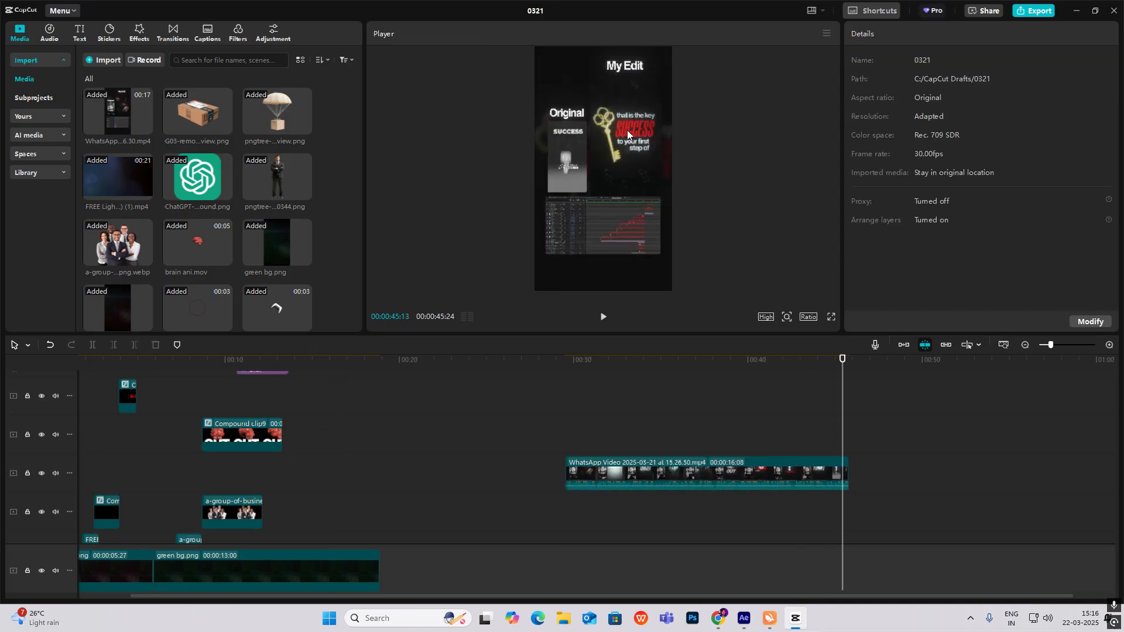